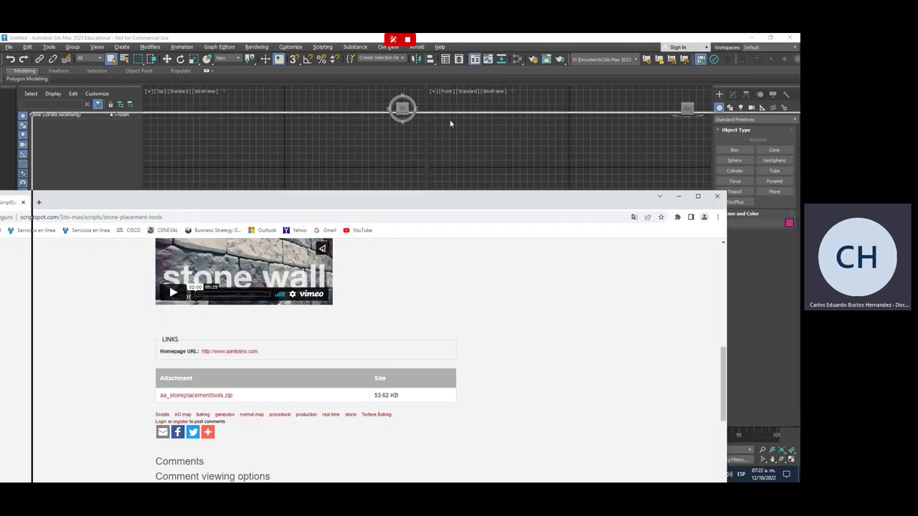
Return to the Rock Generator search results, open the Rock Generator script page and download aa_rockgenerator1x0.mse
{"action": "scroll", "coordinate": [180, 254], "scroll_direction": "up", "scroll_amount": 3}
{"action": "scroll", "coordinate": [180, 253], "scroll_direction": "down", "scroll_amount": 1}
{"action": "scroll", "coordinate": [180, 254], "scroll_direction": "up", "scroll_amount": 3}
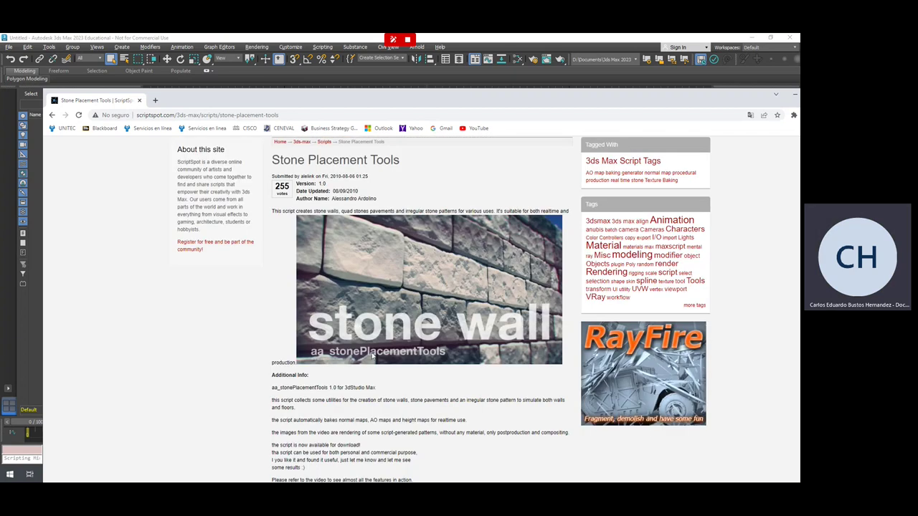
{"action": "left_click", "coordinate": [51, 115]}
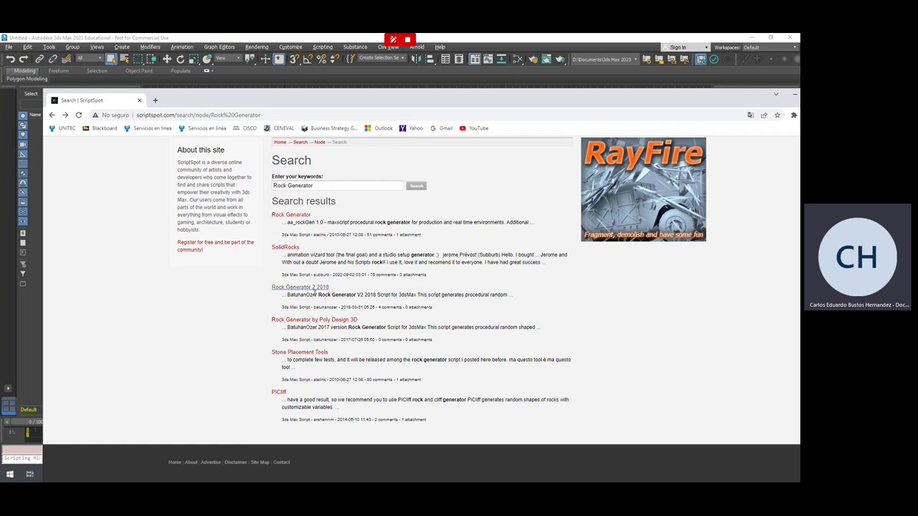
{"action": "scroll", "coordinate": [307, 330], "scroll_direction": "up", "scroll_amount": 1}
{"action": "scroll", "coordinate": [307, 330], "scroll_direction": "down", "scroll_amount": 1}
{"action": "left_click", "coordinate": [306, 215]}
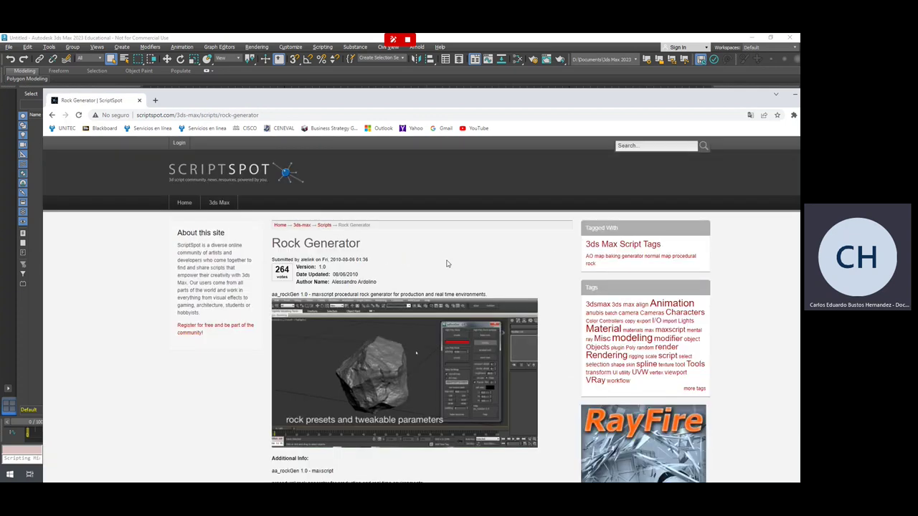
{"action": "scroll", "coordinate": [447, 264], "scroll_direction": "down", "scroll_amount": 8}
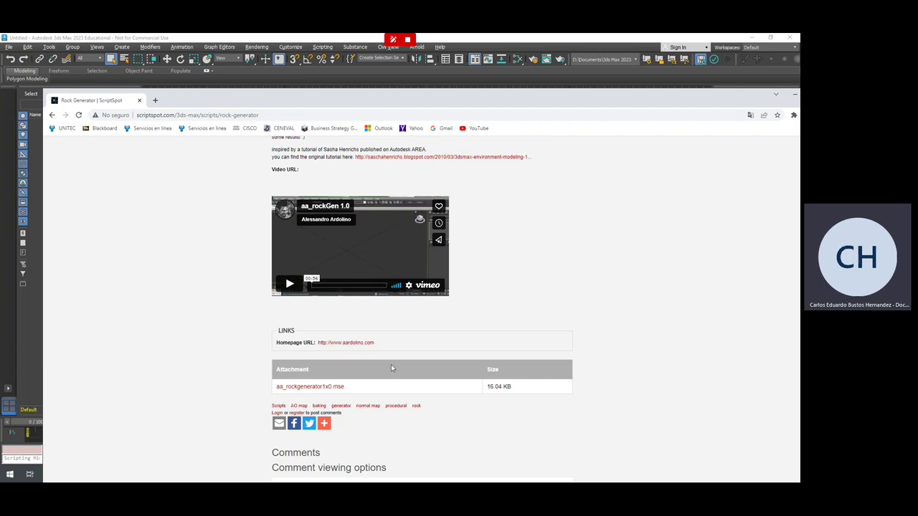
{"action": "scroll", "coordinate": [323, 351], "scroll_direction": "down", "scroll_amount": 1}
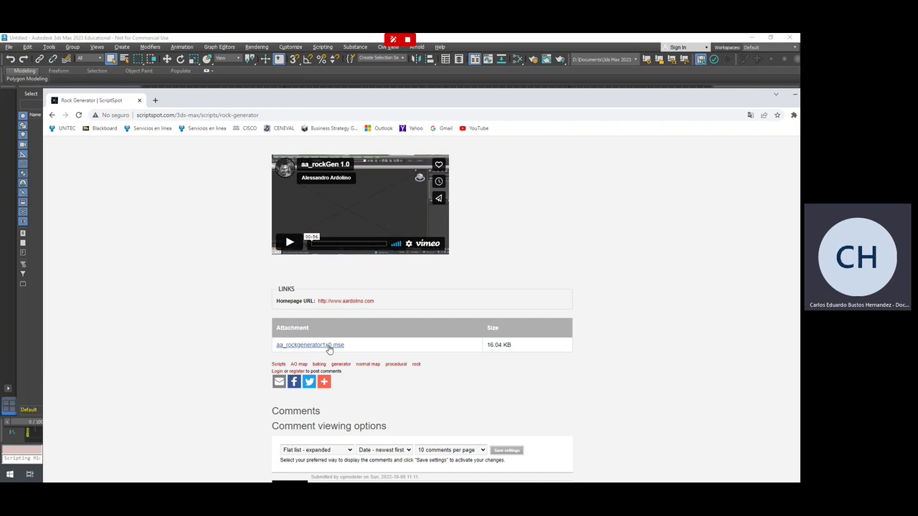
Switch to the File Explorer window and open the Descargas folder
{"action": "key", "text": "alt+Tab"}
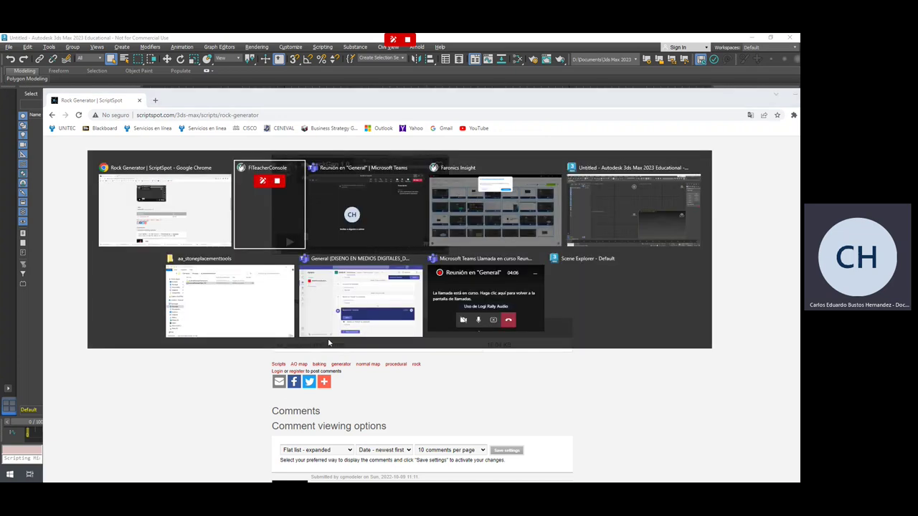
{"action": "key", "text": "alt+Tab"}
{"action": "key", "text": "alt+Tab"}
{"action": "key", "text": "alt+Tab"}
{"action": "key", "text": "alt+Tab"}
{"action": "key", "text": "alt+Tab"}
{"action": "key", "text": "alt+Tab"}
{"action": "key", "text": "alt+Tab"}
{"action": "key", "text": "alt+Tab"}
{"action": "key", "text": "alt+Tab"}
{"action": "key", "text": "alt+Tab"}
{"action": "key", "text": "alt+Tab"}
{"action": "key", "text": "alt+Tab"}
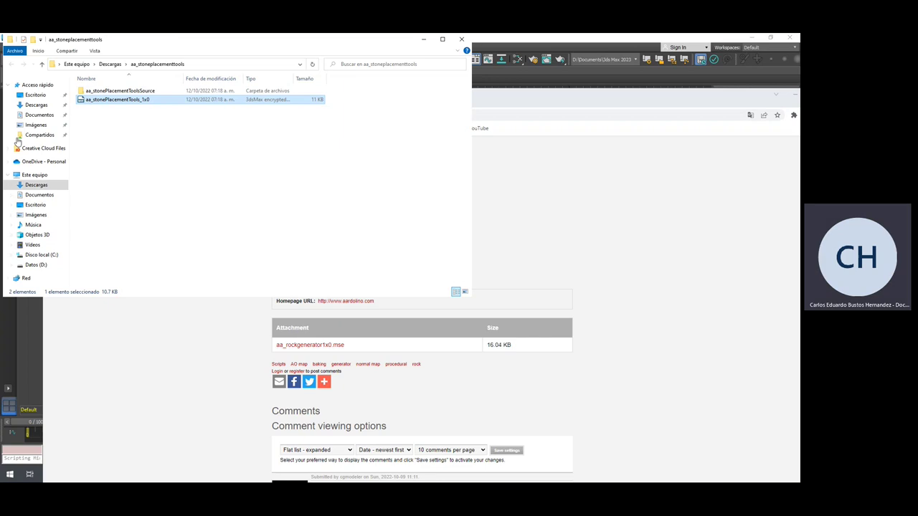
{"action": "left_click", "coordinate": [36, 105]}
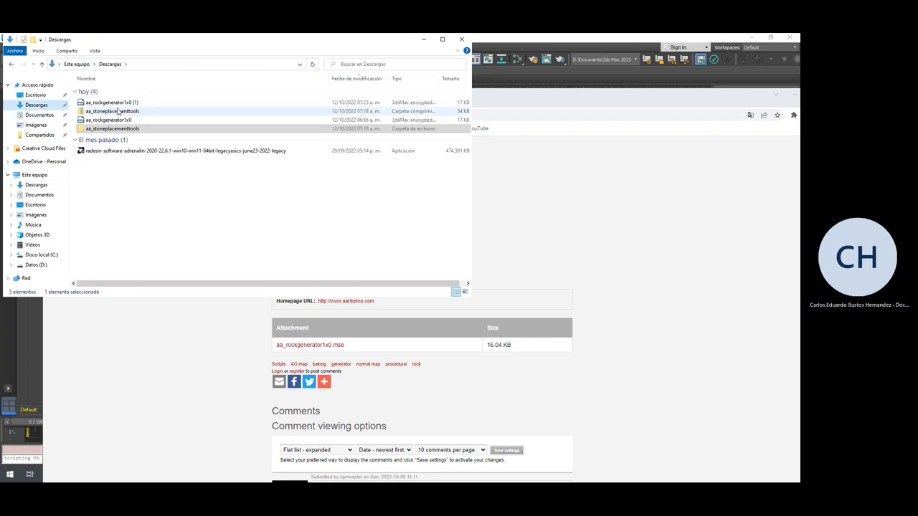
Load the aa_rockgenerator1x0 (1) script into 3ds Max, clear the browser and file windows away, and reposition the aaRockGen dialog over the side viewports
{"action": "left_click", "coordinate": [128, 103]}
{"action": "left_click_drag", "start_coordinate": [549, 100], "coordinate": [624, 273]}
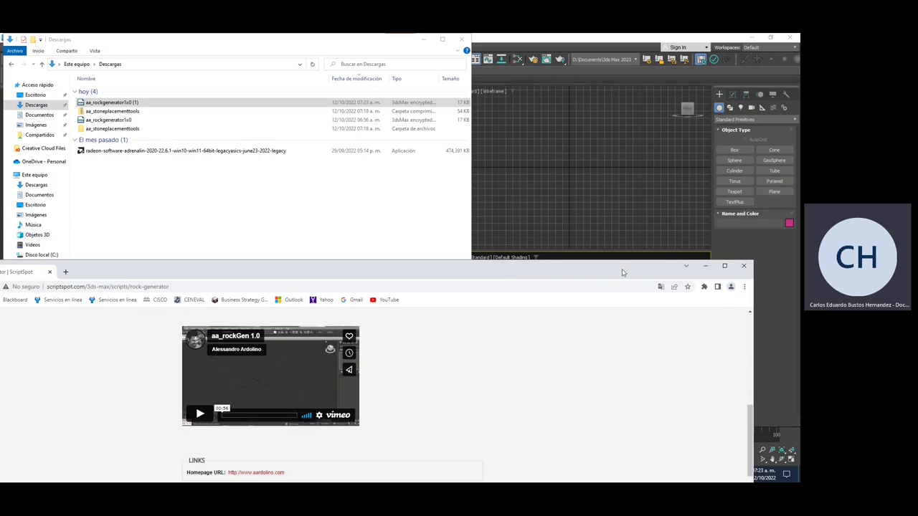
{"action": "left_click", "coordinate": [705, 266]}
{"action": "left_click_drag", "start_coordinate": [209, 105], "coordinate": [563, 154]}
{"action": "left_click", "coordinate": [423, 39]}
{"action": "left_click_drag", "start_coordinate": [391, 156], "coordinate": [231, 143]}
{"action": "left_click", "coordinate": [221, 208]}
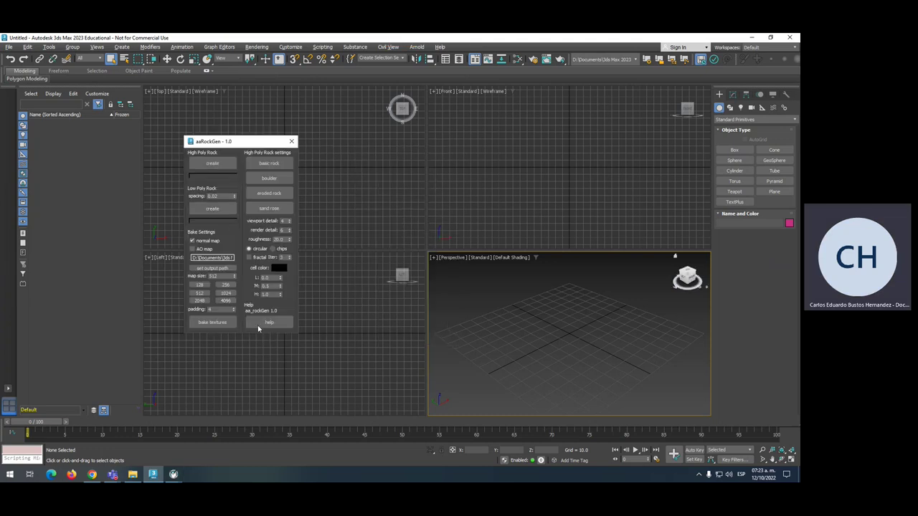
Create a high poly rock with aaRockGen and frame it in the Perspective view
{"action": "left_click", "coordinate": [212, 164]}
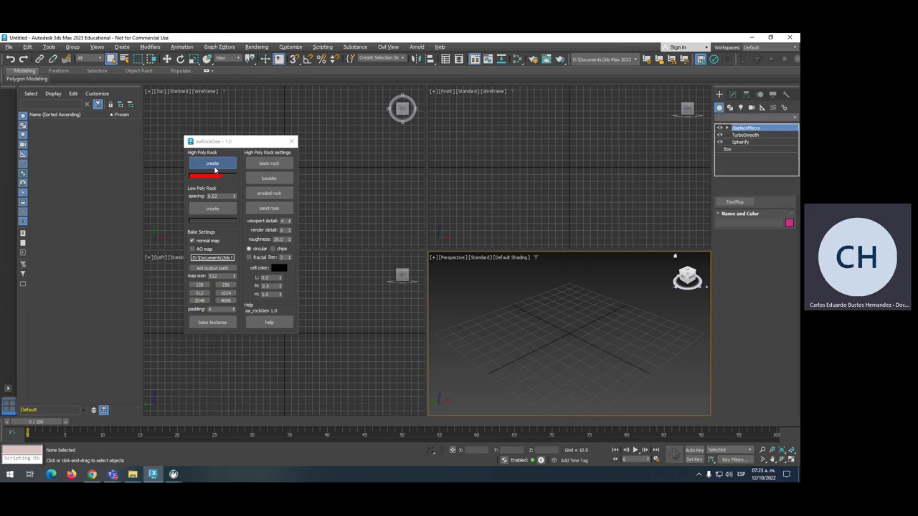
{"action": "scroll", "coordinate": [572, 340], "scroll_direction": "up", "scroll_amount": 8}
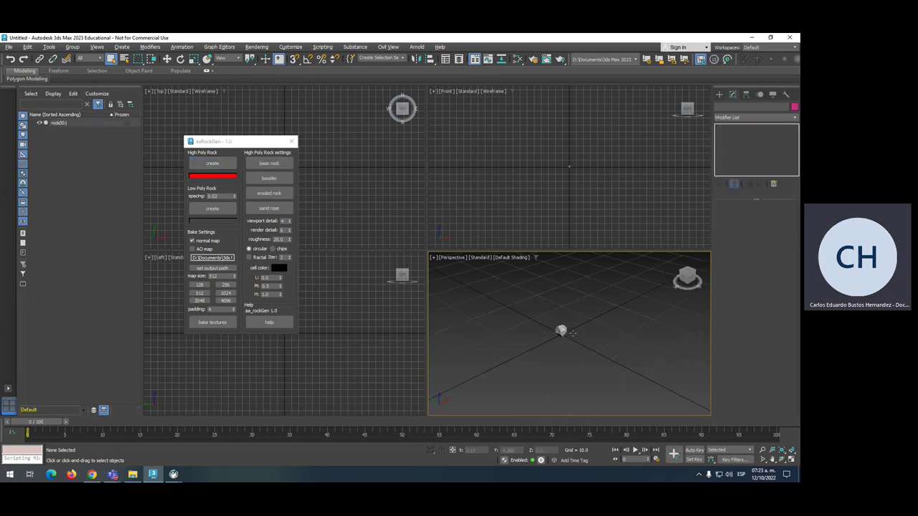
{"action": "middle_click_drag", "start_coordinate": [572, 340], "coordinate": [551, 340]}
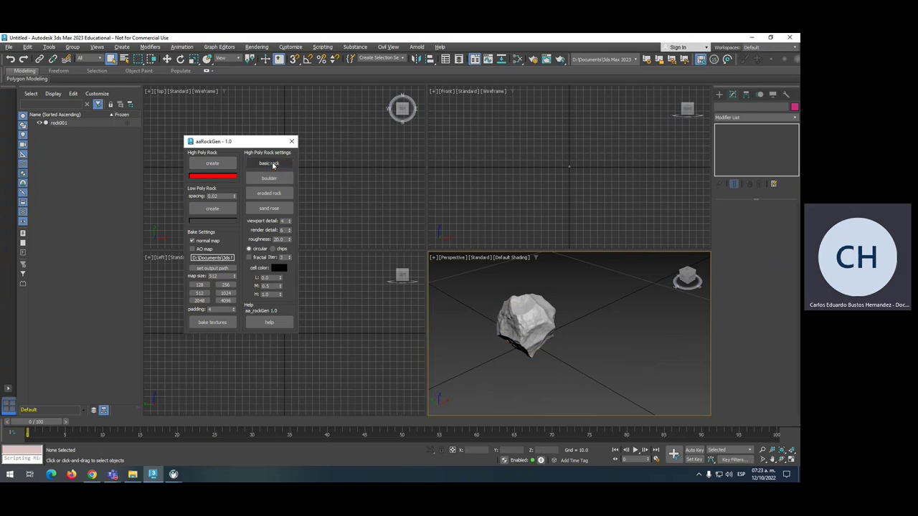
Try the boulder preset on the high poly rock, and apply the sand rose preset instead
{"action": "left_click", "coordinate": [269, 178]}
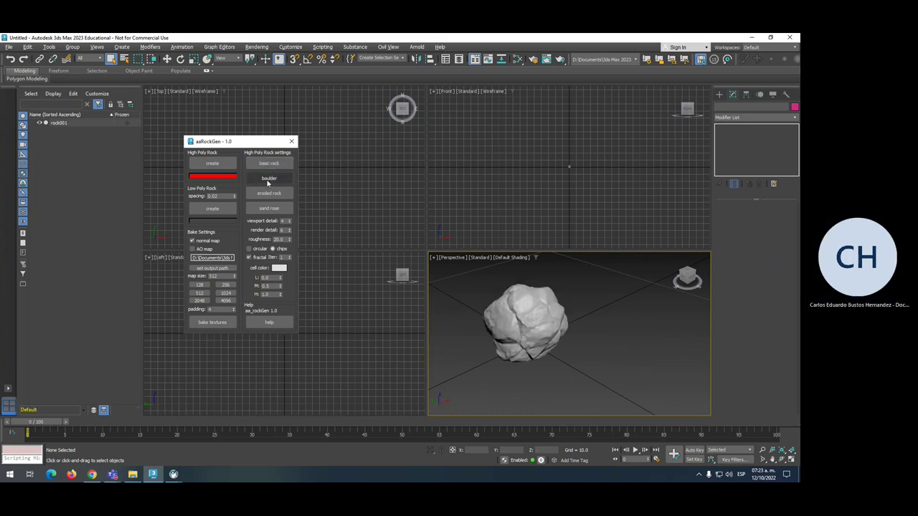
{"action": "left_click", "coordinate": [271, 206]}
{"action": "left_click", "coordinate": [270, 209]}
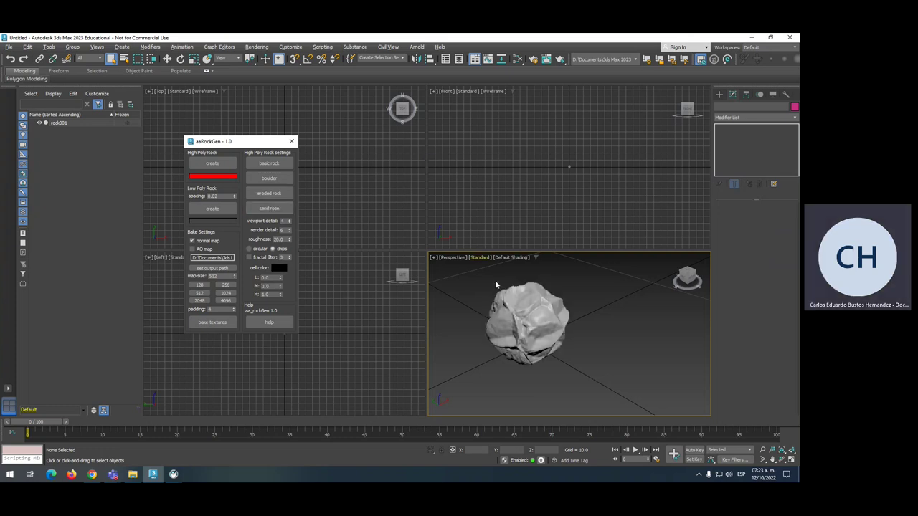
Deform the rock by moving upper corner control points of its FFD 2x2x2 modifier inward and downward
{"action": "left_click", "coordinate": [528, 299]}
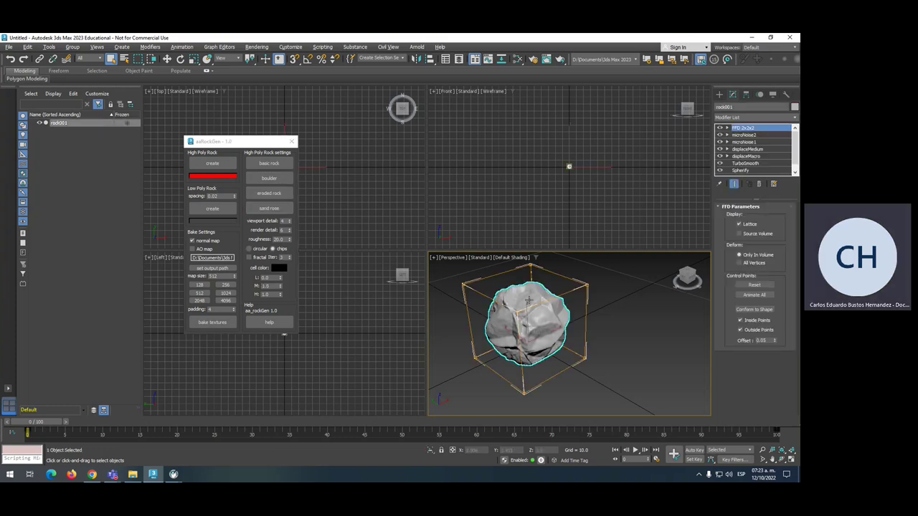
{"action": "left_click", "coordinate": [727, 128]}
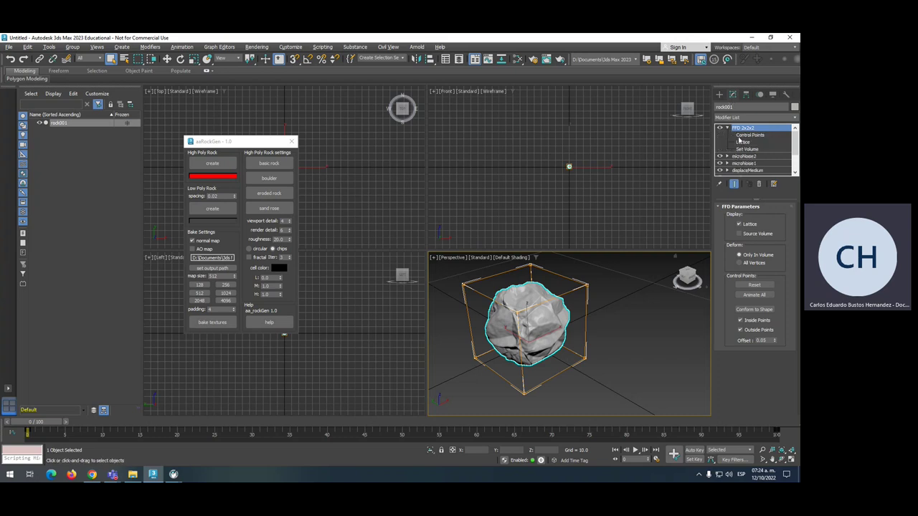
{"action": "left_click", "coordinate": [727, 128]}
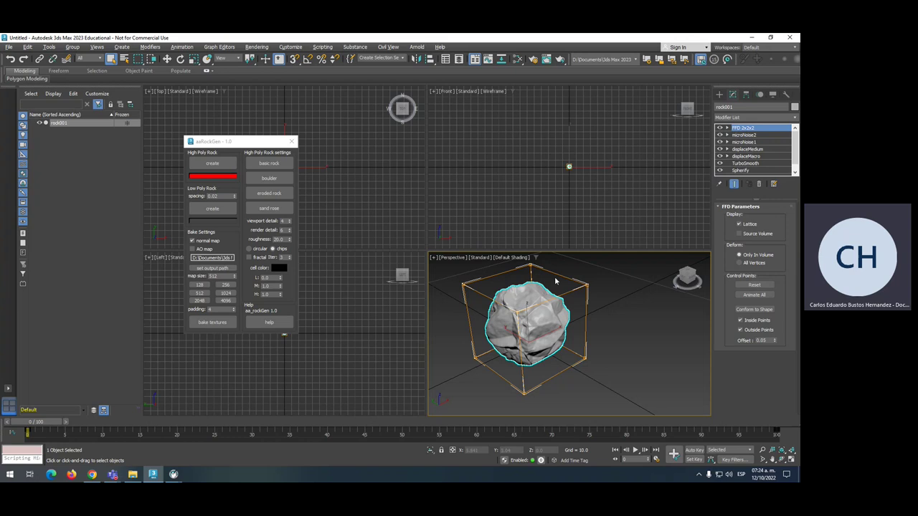
{"action": "left_click", "coordinate": [727, 127]}
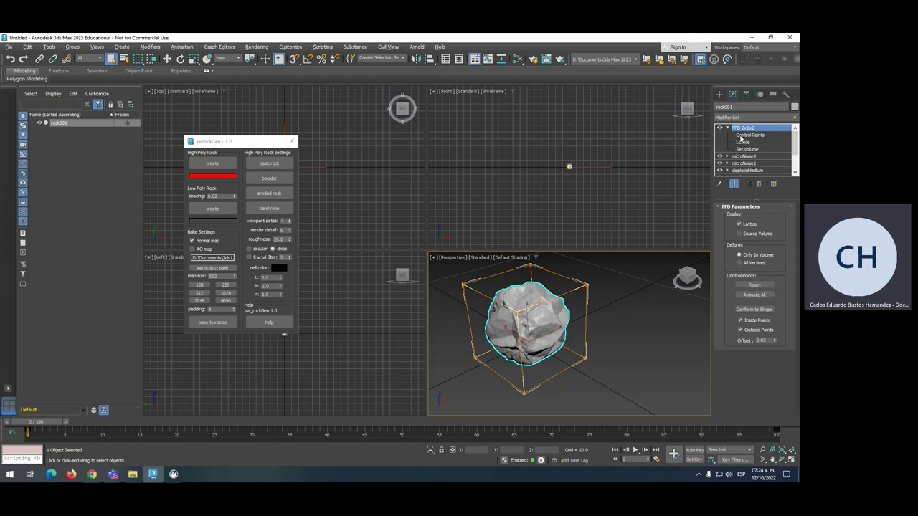
{"action": "left_click", "coordinate": [727, 127]}
{"action": "left_click", "coordinate": [727, 128]}
{"action": "left_click", "coordinate": [748, 136]}
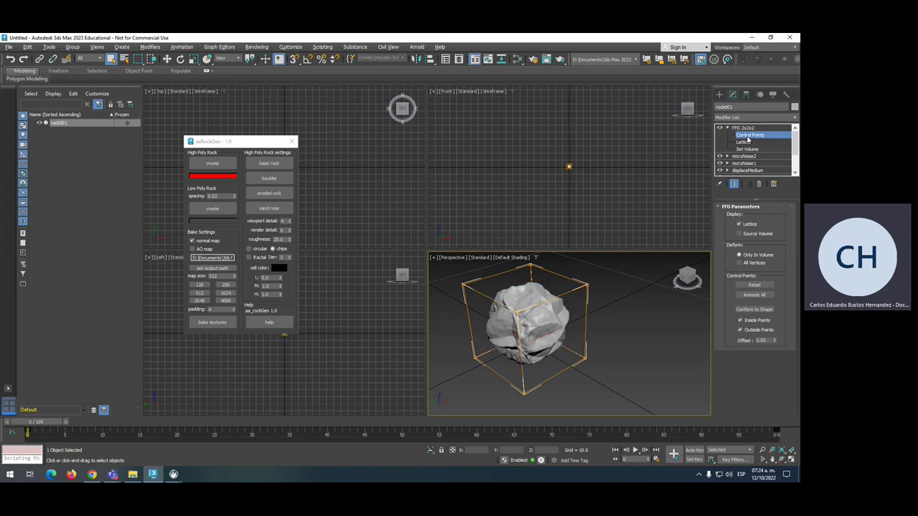
{"action": "left_click", "coordinate": [594, 288]}
{"action": "key", "text": "w"}
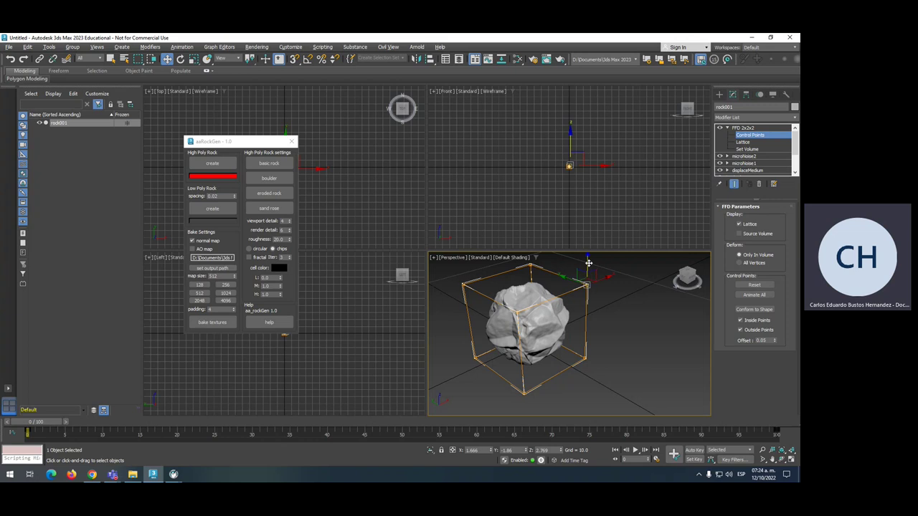
{"action": "left_click_drag", "start_coordinate": [588, 275], "coordinate": [502, 312]}
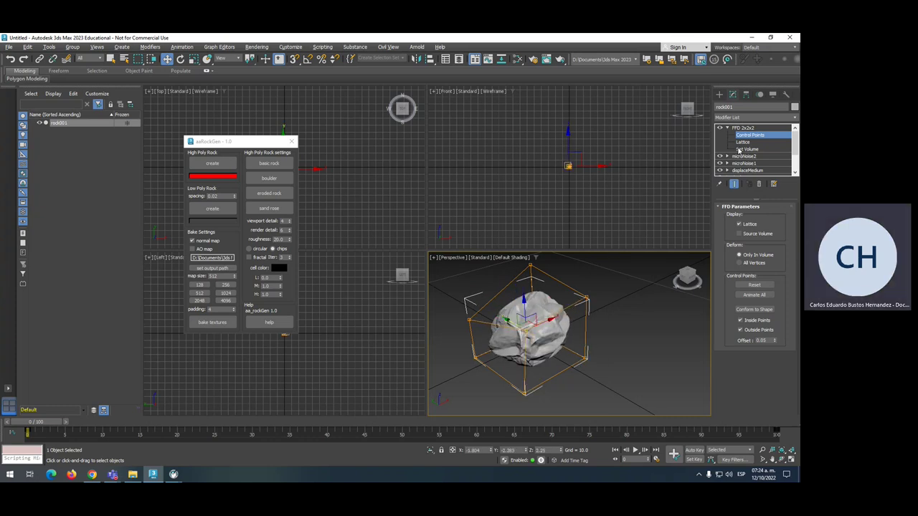
{"action": "left_click", "coordinate": [726, 128]}
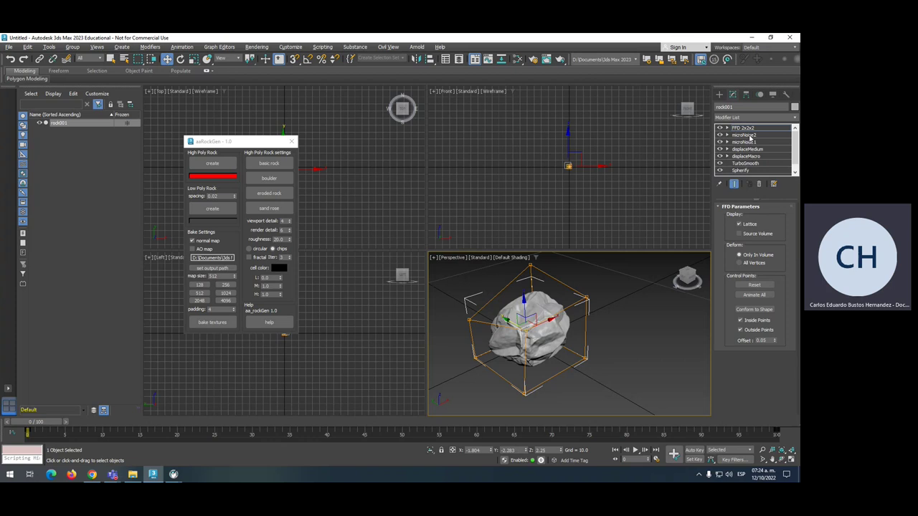
Set the rock's microNoise2 modifier to a roughness of 0.615 and 7 iterations
{"action": "left_click", "coordinate": [745, 135]}
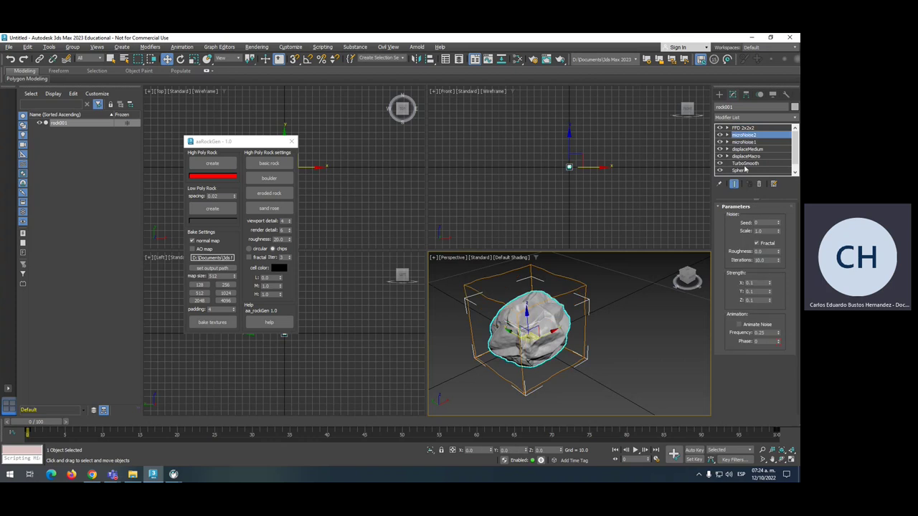
{"action": "left_click_drag", "start_coordinate": [778, 254], "coordinate": [765, 188]}
{"action": "scroll", "coordinate": [552, 320], "scroll_direction": "up", "scroll_amount": 3}
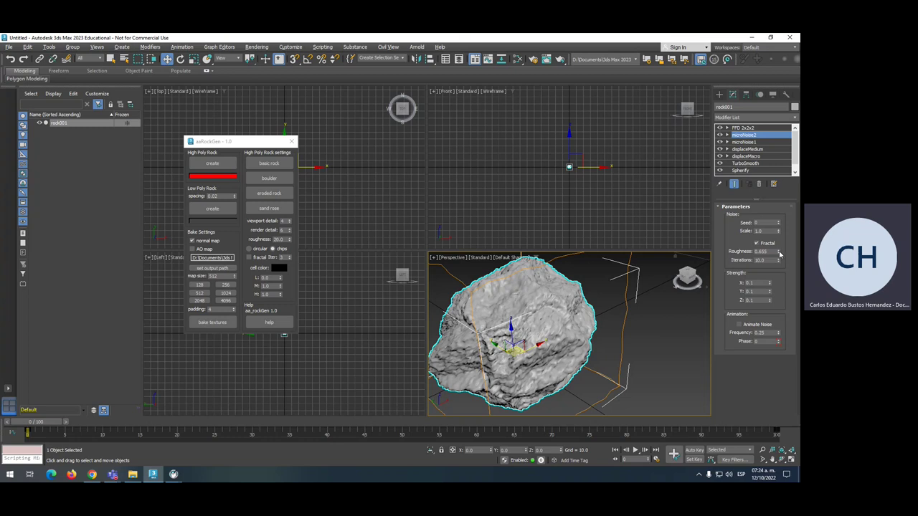
{"action": "mouse_move", "coordinate": [778, 254]}
{"action": "left_mouse_down"}
{"action": "mouse_move", "coordinate": [778, 244]}
{"action": "mouse_move", "coordinate": [779, 254]}
{"action": "left_mouse_up"}
{"action": "left_click_drag", "start_coordinate": [781, 276], "coordinate": [782, 273]}
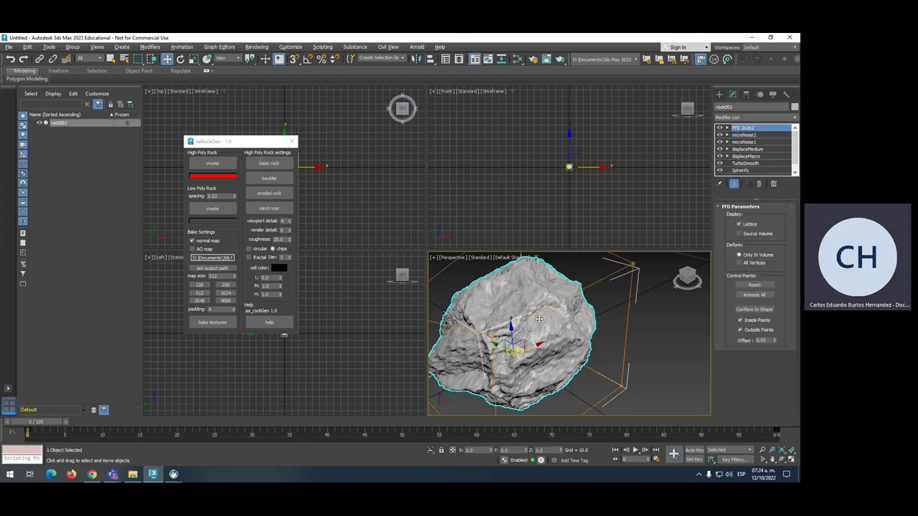
Display the rock with edged faces and lower the microNoise2 iterations to 4.71
{"action": "key", "text": "F4"}
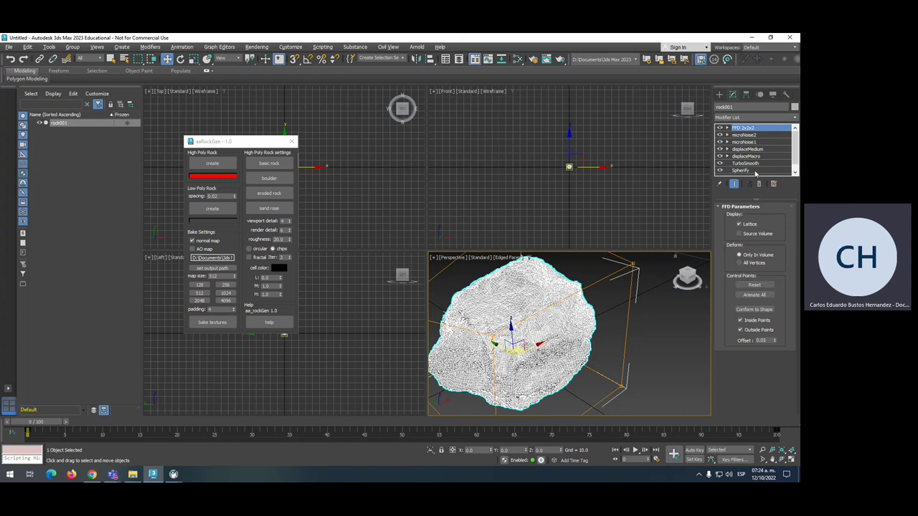
{"action": "left_click", "coordinate": [745, 136]}
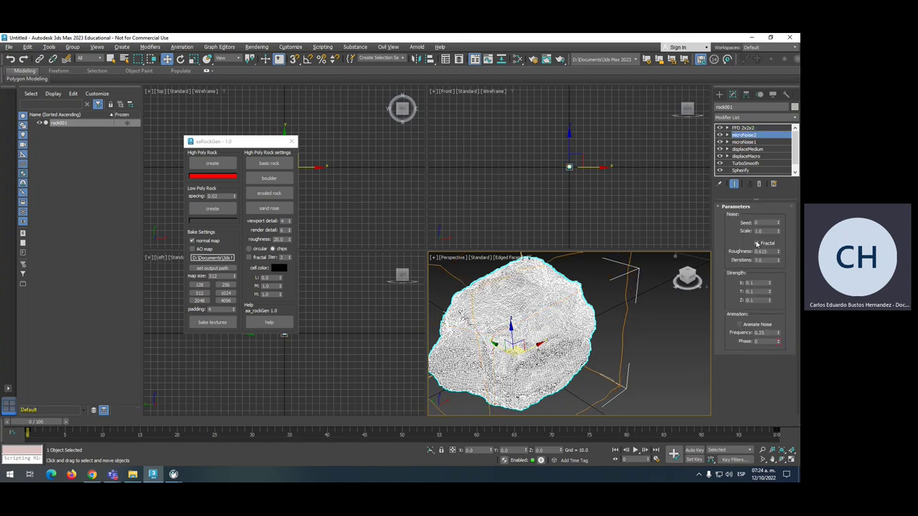
{"action": "left_click_drag", "start_coordinate": [780, 260], "coordinate": [780, 356]}
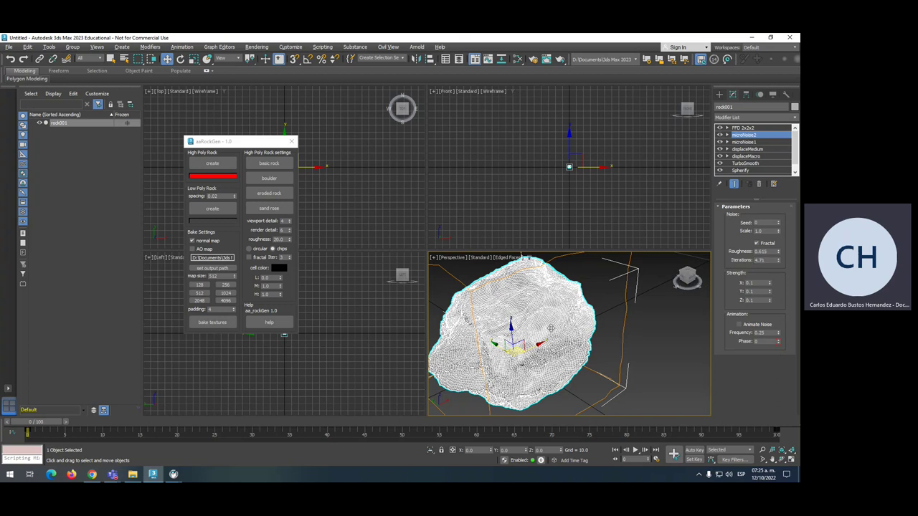
Turn off edged faces so the rock shows with plain default shading in the perspective view
{"action": "left_click", "coordinate": [736, 142]}
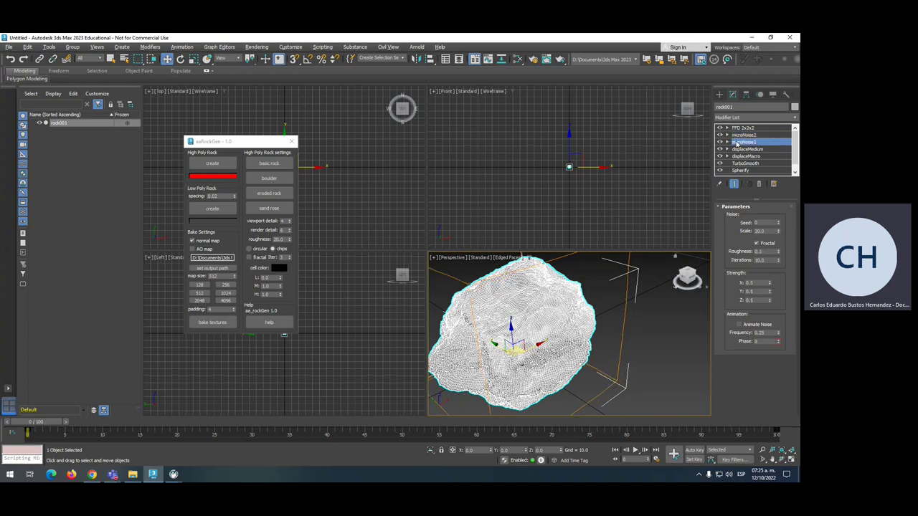
{"action": "left_click", "coordinate": [727, 135]}
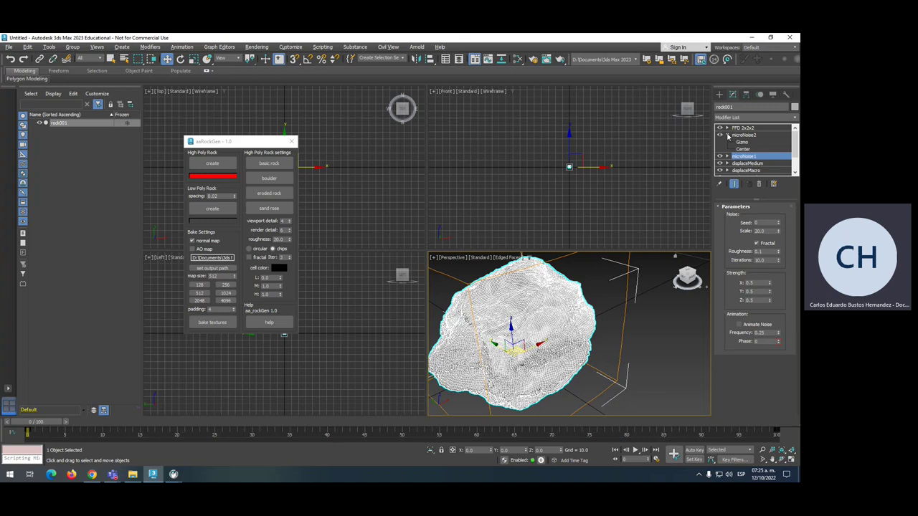
{"action": "left_click", "coordinate": [728, 135]}
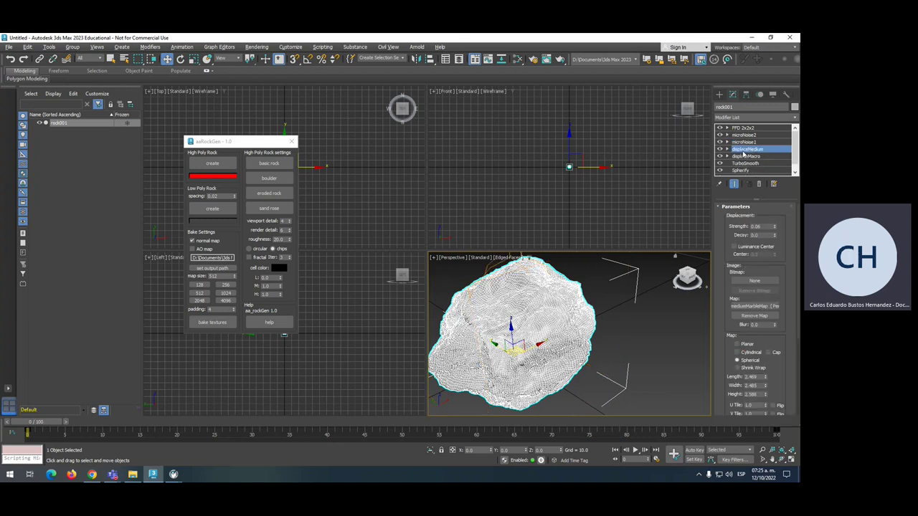
{"action": "left_click", "coordinate": [651, 303]}
{"action": "left_click", "coordinate": [560, 344]}
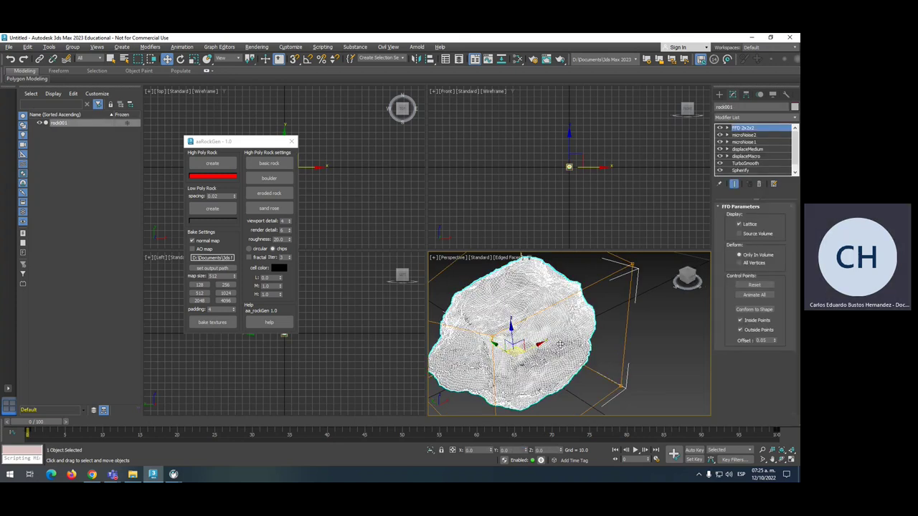
{"action": "key", "text": "F4"}
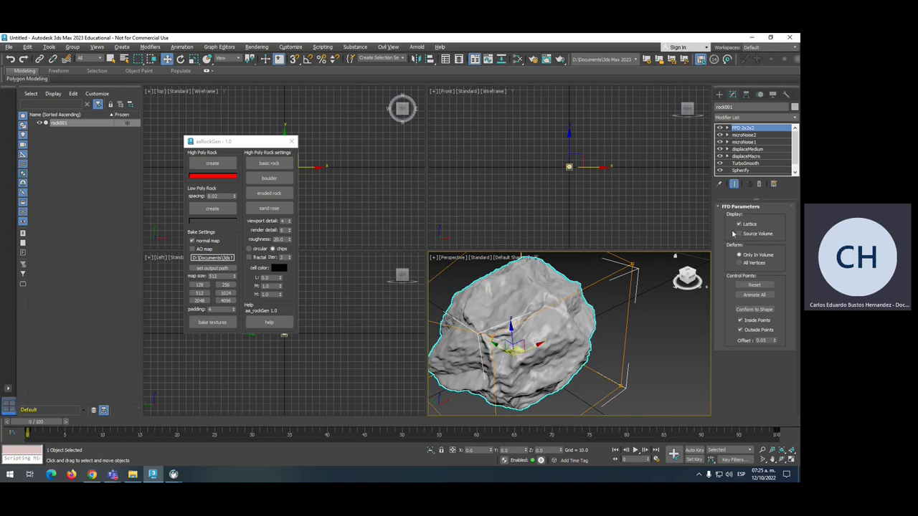
Adjust the displaceMedium strength to roughen the rock, compare its mapping types and choose Shrink Wrap
{"action": "left_click", "coordinate": [744, 149]}
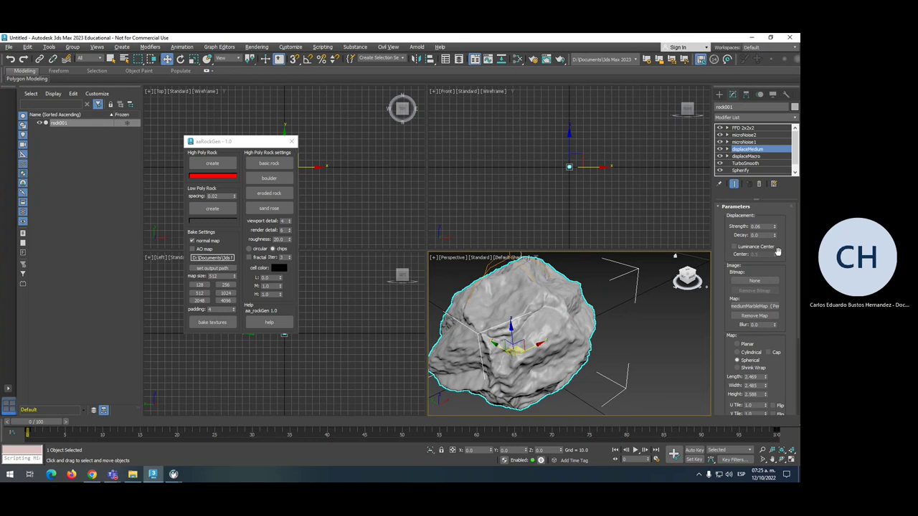
{"action": "left_click_drag", "start_coordinate": [774, 227], "coordinate": [775, 276]}
{"action": "scroll", "coordinate": [776, 293], "scroll_direction": "down", "scroll_amount": 1}
{"action": "scroll", "coordinate": [776, 294], "scroll_direction": "down", "scroll_amount": 1}
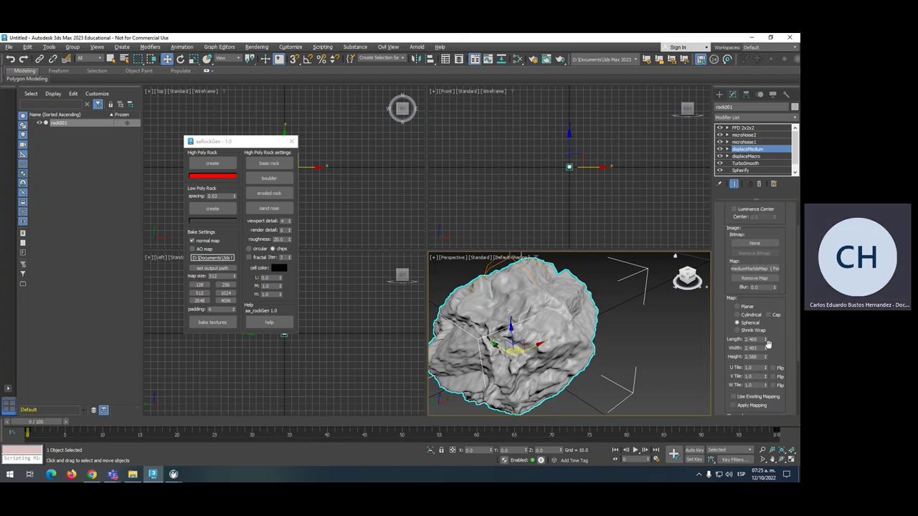
{"action": "left_click", "coordinate": [740, 307]}
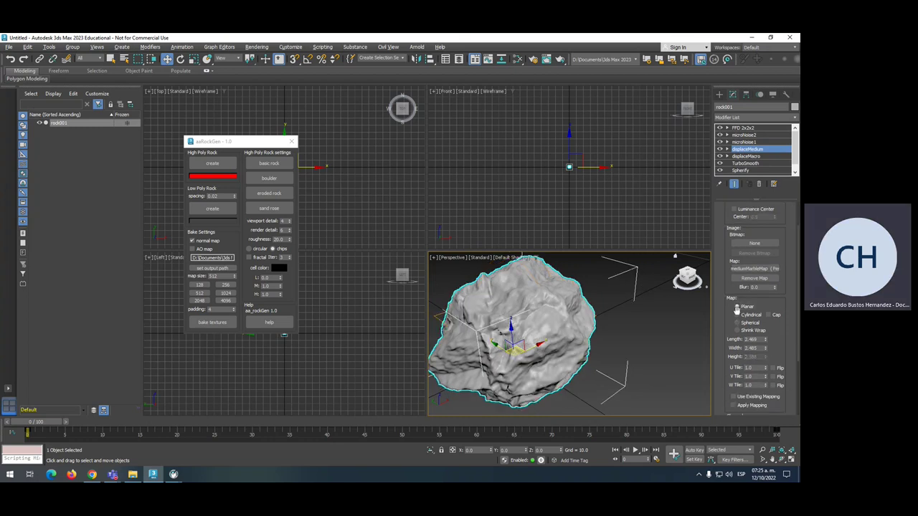
{"action": "left_click", "coordinate": [737, 314]}
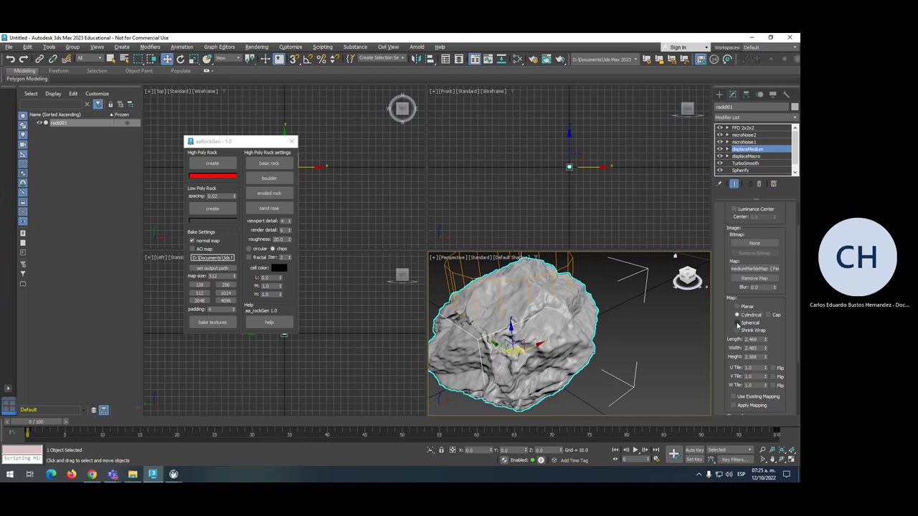
{"action": "left_click", "coordinate": [737, 322]}
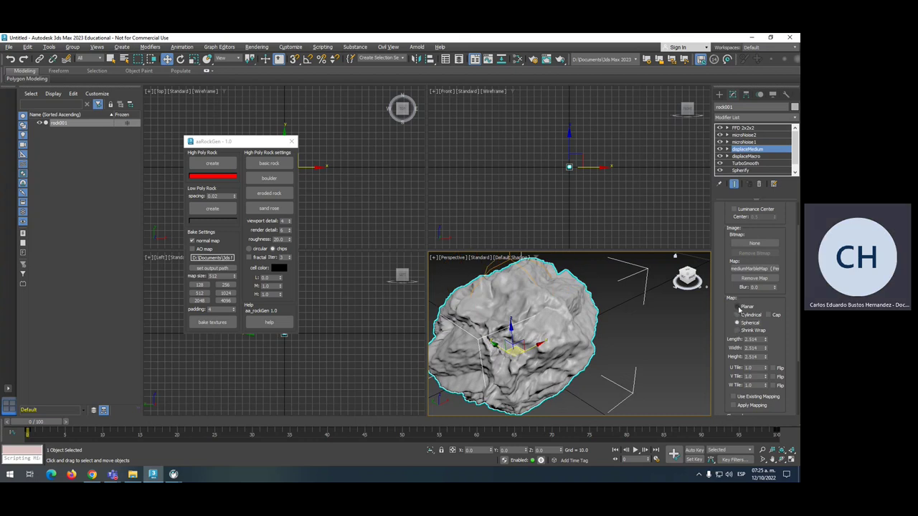
{"action": "left_click", "coordinate": [738, 307]}
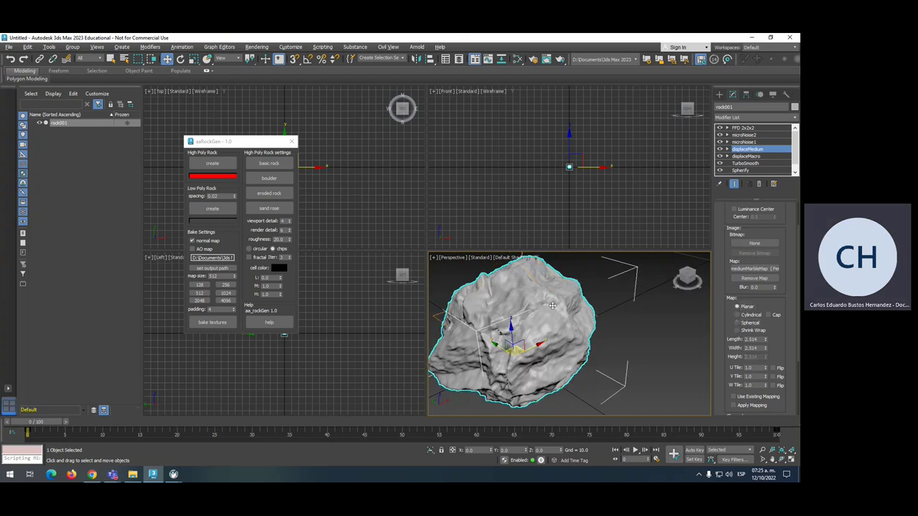
{"action": "left_click", "coordinate": [738, 330]}
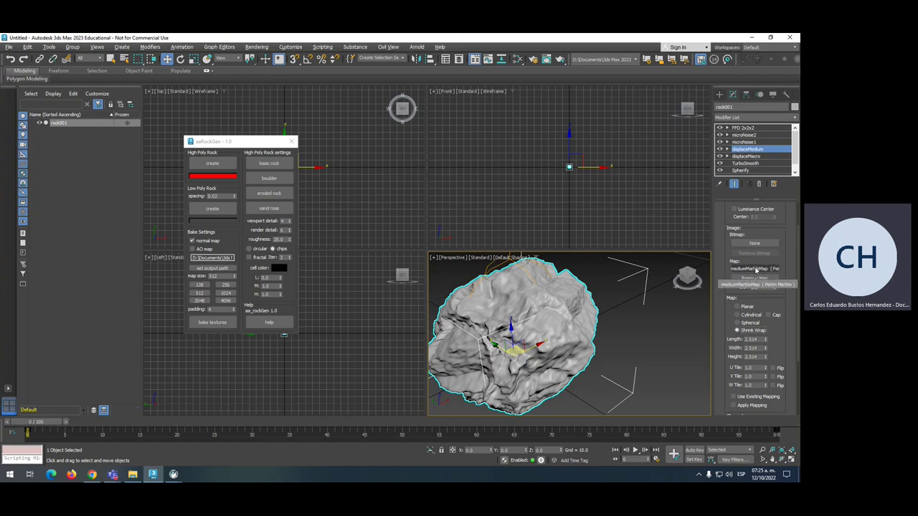
Generate a second high poly rock with the rock generator and set the first rock apart along the X axis
{"action": "scroll", "coordinate": [582, 313], "scroll_direction": "down", "scroll_amount": 2}
{"action": "scroll", "coordinate": [581, 313], "scroll_direction": "up", "scroll_amount": 2}
{"action": "scroll", "coordinate": [582, 313], "scroll_direction": "down", "scroll_amount": 2}
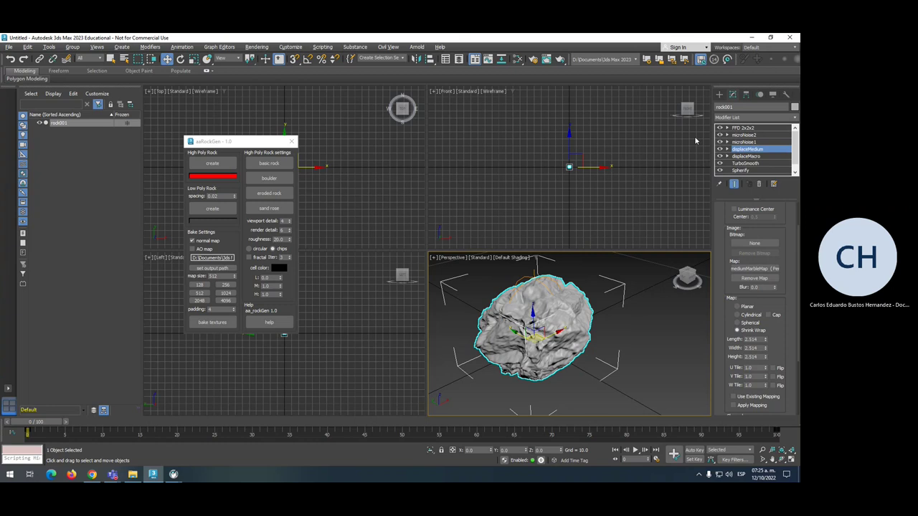
{"action": "scroll", "coordinate": [459, 301], "scroll_direction": "down", "scroll_amount": 3}
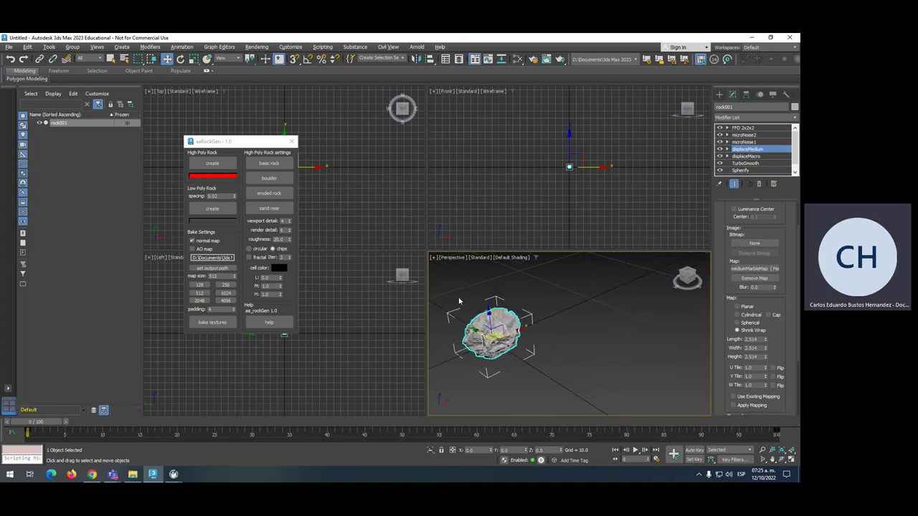
{"action": "left_click", "coordinate": [212, 164]}
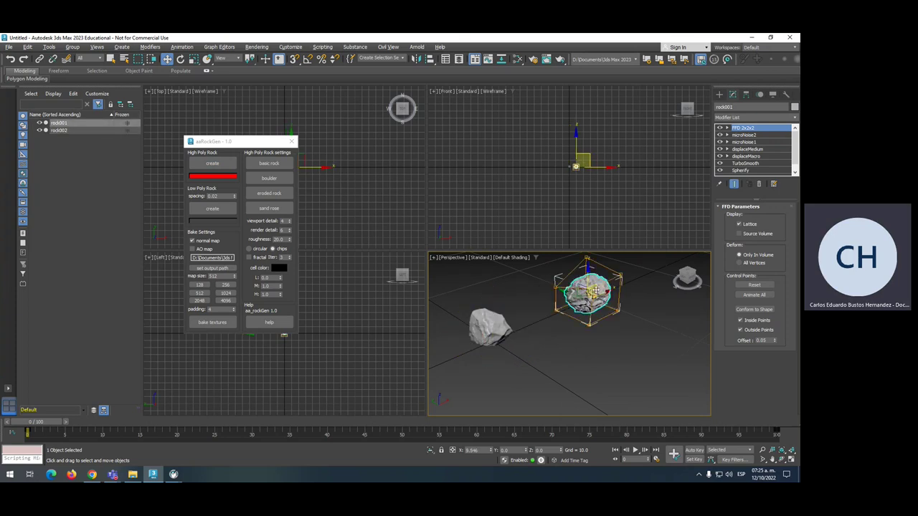
Examine the settings of the first rock's microNoise, displaceMedium and displaceMacro modifiers, and deselect the rock
{"action": "left_click", "coordinate": [747, 135]}
{"action": "left_click", "coordinate": [753, 143]}
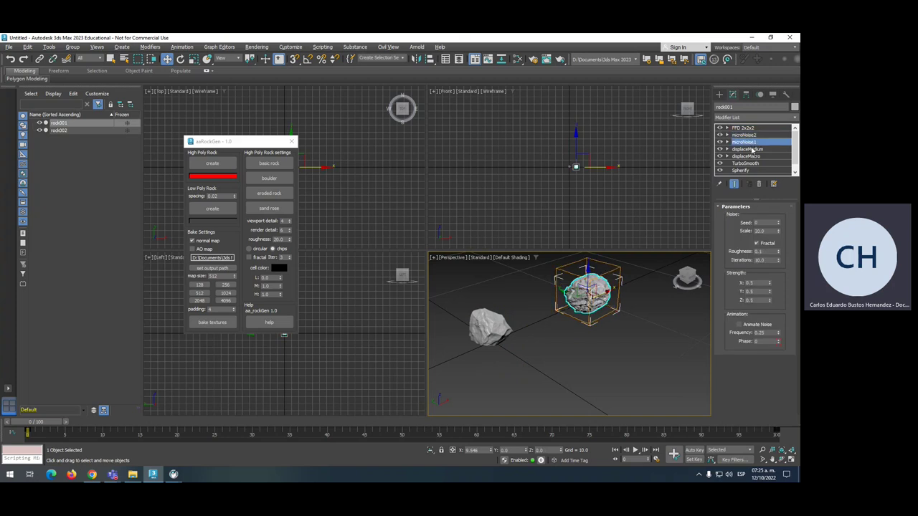
{"action": "left_click", "coordinate": [750, 149]}
{"action": "left_click", "coordinate": [747, 156]}
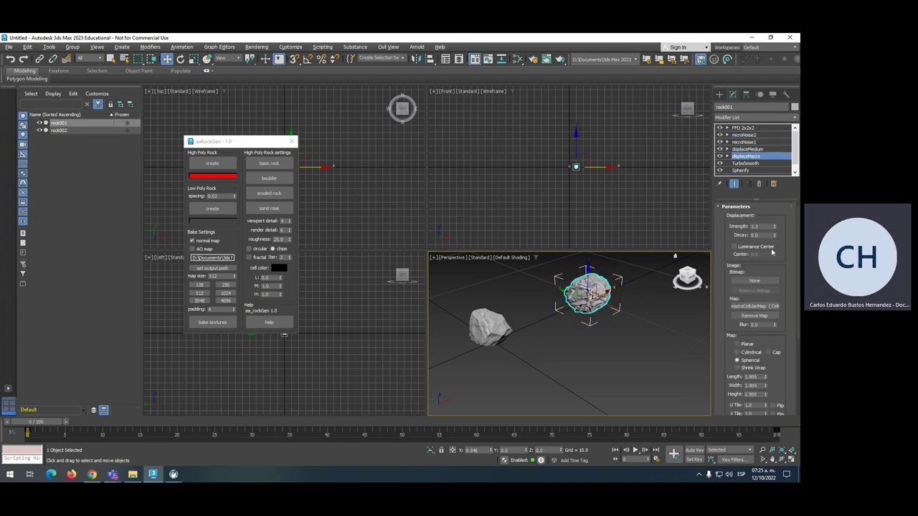
{"action": "left_click", "coordinate": [771, 159]}
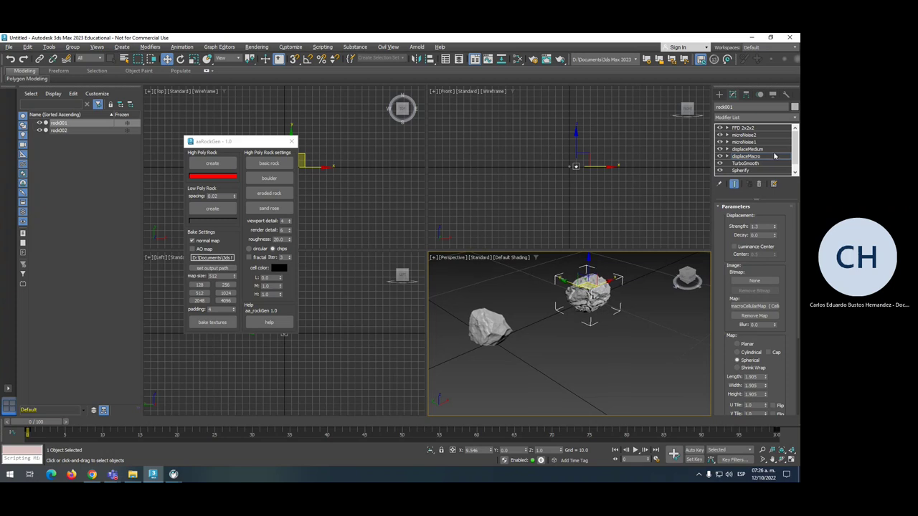
{"action": "left_click", "coordinate": [741, 157]}
{"action": "left_click", "coordinate": [614, 323]}
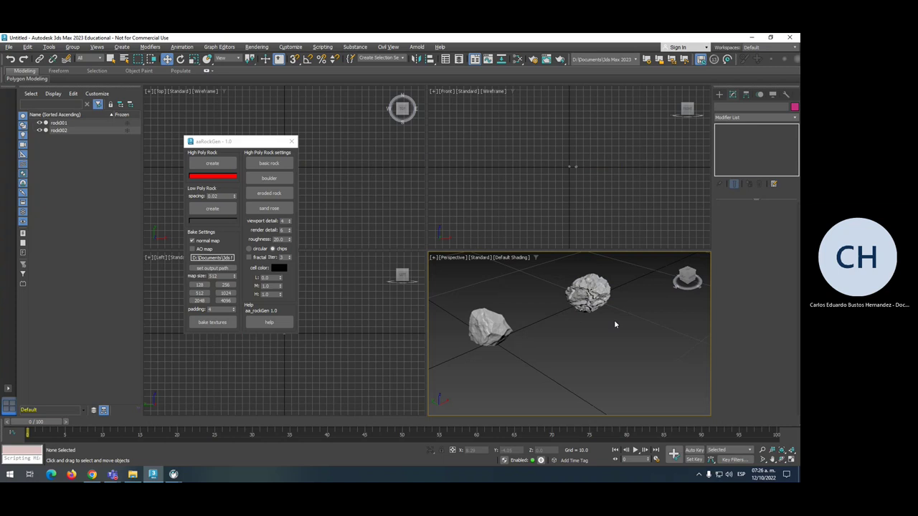
Clear the rock generator window from the top and left views and generate a low poly version of the second rock
{"action": "left_click", "coordinate": [494, 328]}
{"action": "scroll", "coordinate": [494, 328], "scroll_direction": "down", "scroll_amount": 3}
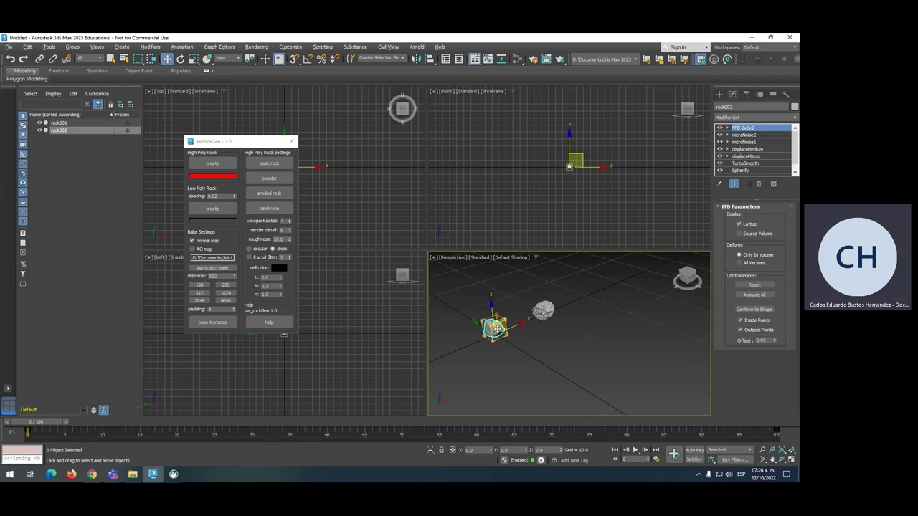
{"action": "scroll", "coordinate": [457, 301], "scroll_direction": "up", "scroll_amount": 3}
{"action": "scroll", "coordinate": [494, 307], "scroll_direction": "down", "scroll_amount": 2}
{"action": "scroll", "coordinate": [493, 307], "scroll_direction": "down", "scroll_amount": 2}
{"action": "scroll", "coordinate": [519, 202], "scroll_direction": "up", "scroll_amount": 4}
{"action": "scroll", "coordinate": [516, 189], "scroll_direction": "down", "scroll_amount": 2}
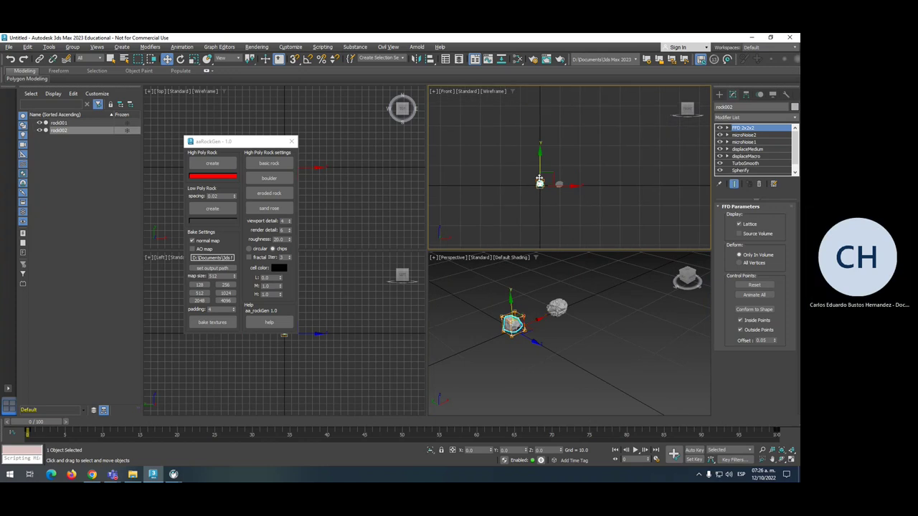
{"action": "left_click_drag", "start_coordinate": [246, 147], "coordinate": [112, 203]}
{"action": "middle_click_drag", "start_coordinate": [570, 171], "coordinate": [581, 167]}
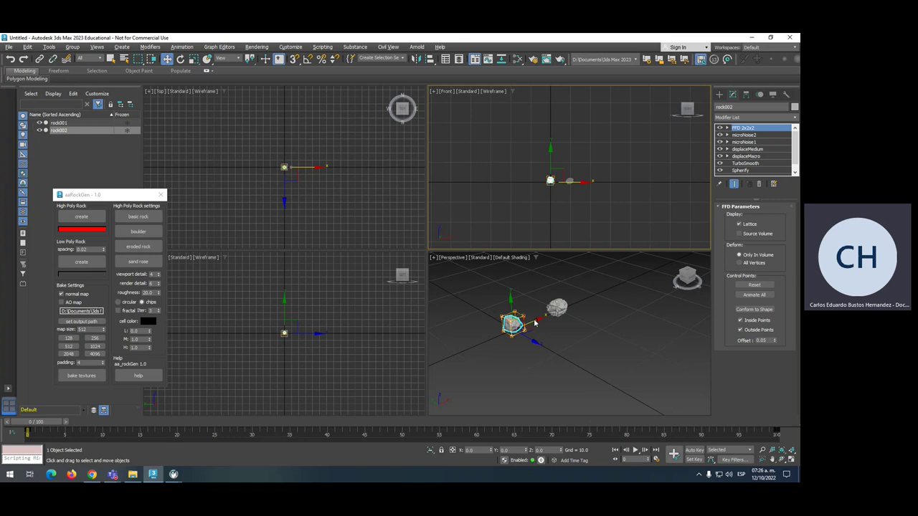
{"action": "left_click", "coordinate": [81, 262]}
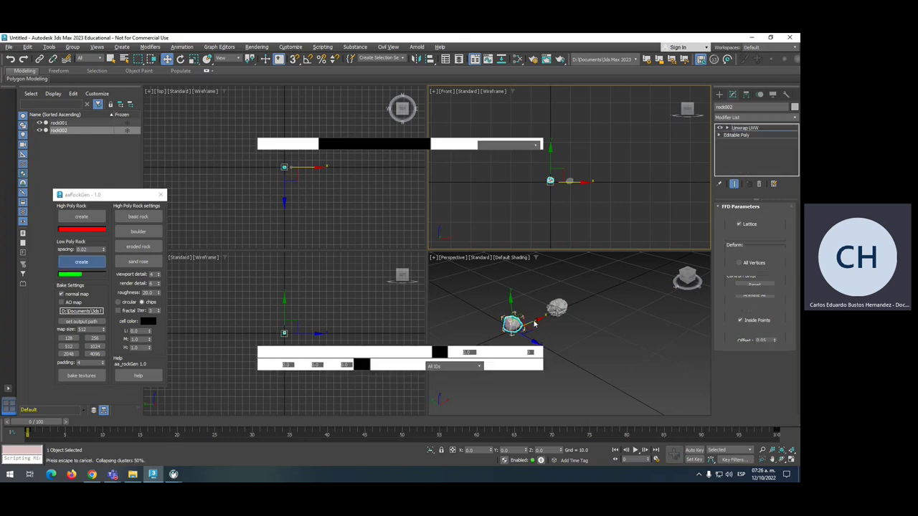
Move the second high poly rock along the X axis, off its low poly version and away from the first rock
{"action": "left_click", "coordinate": [529, 285]}
{"action": "left_click", "coordinate": [513, 323]}
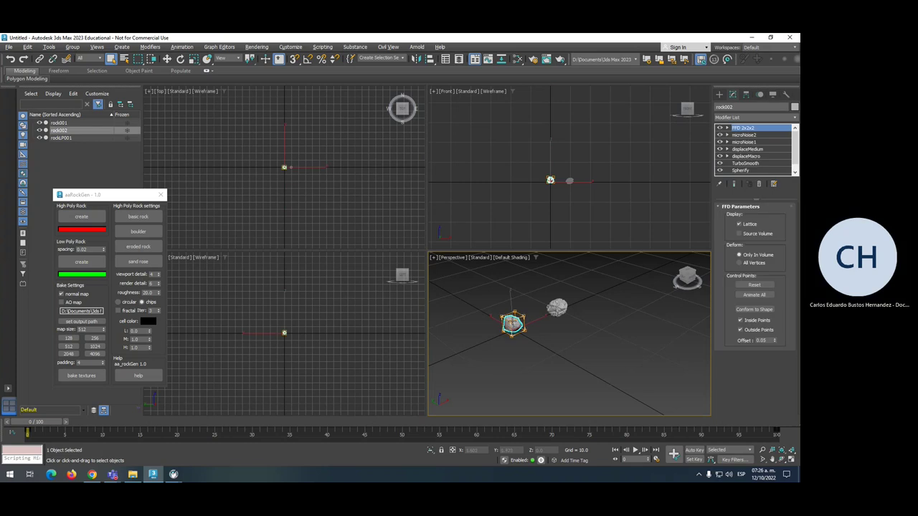
{"action": "key", "text": "w"}
{"action": "left_click_drag", "start_coordinate": [532, 321], "coordinate": [536, 344]}
{"action": "middle_click_drag", "start_coordinate": [300, 176], "coordinate": [318, 170]}
Draw a plane of about 455 by 532 units around the rocks in the top view
{"action": "left_click", "coordinate": [719, 94]}
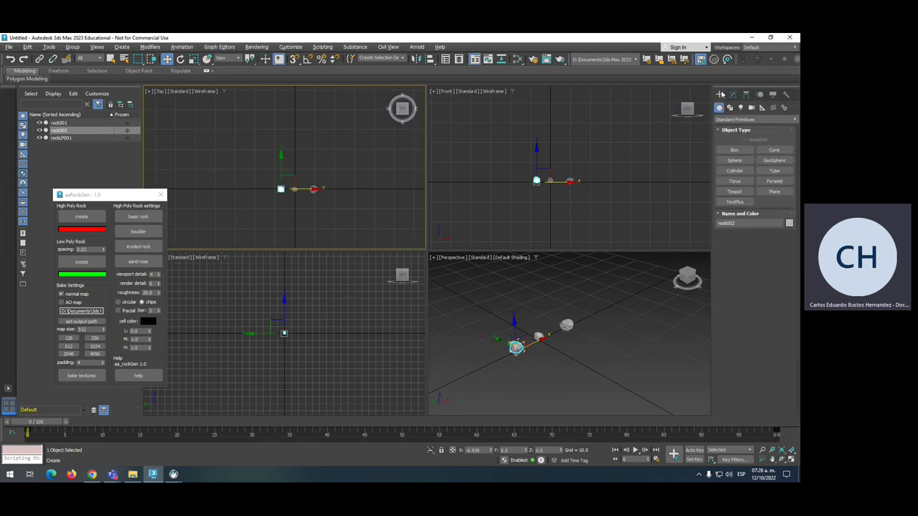
{"action": "left_click", "coordinate": [775, 191]}
{"action": "middle_click_drag", "start_coordinate": [321, 178], "coordinate": [258, 159]}
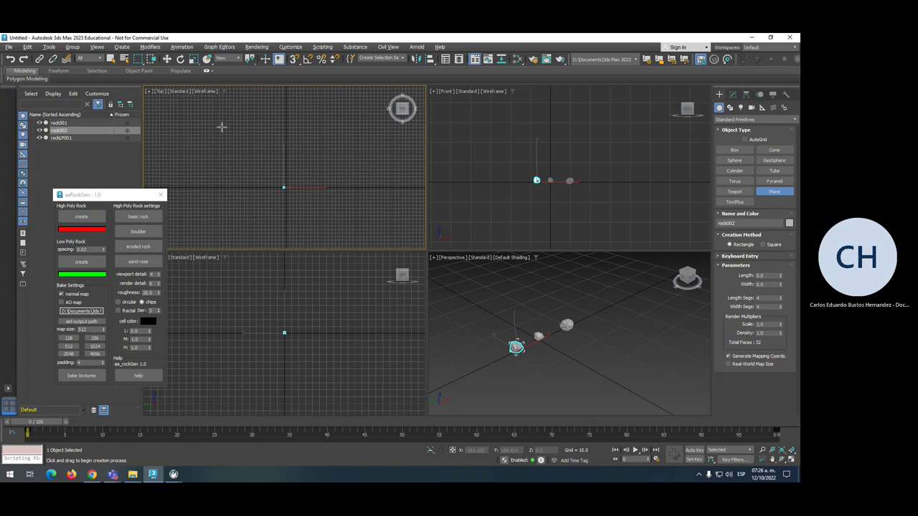
{"action": "left_click_drag", "start_coordinate": [195, 99], "coordinate": [383, 249]}
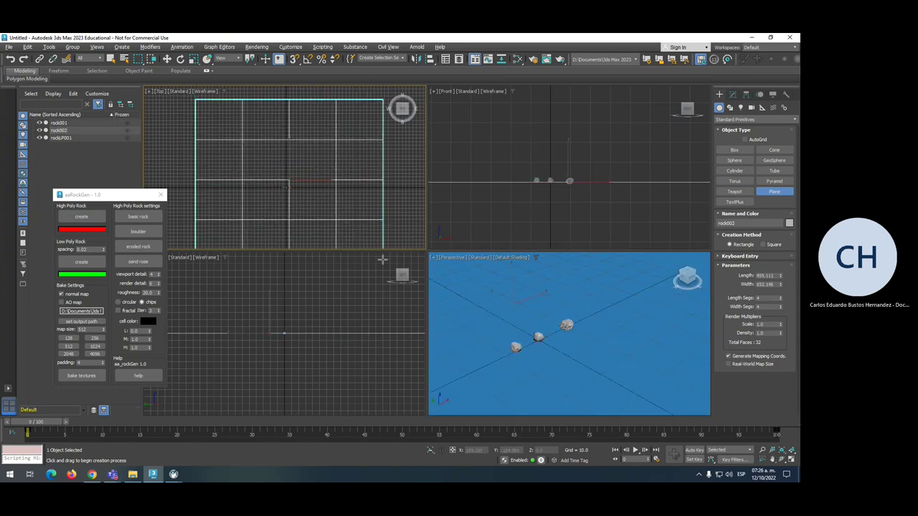
Set the plane's length and width segments to 150 each
{"action": "scroll", "coordinate": [552, 293], "scroll_direction": "down", "scroll_amount": 3}
{"action": "scroll", "coordinate": [559, 279], "scroll_direction": "up", "scroll_amount": 5}
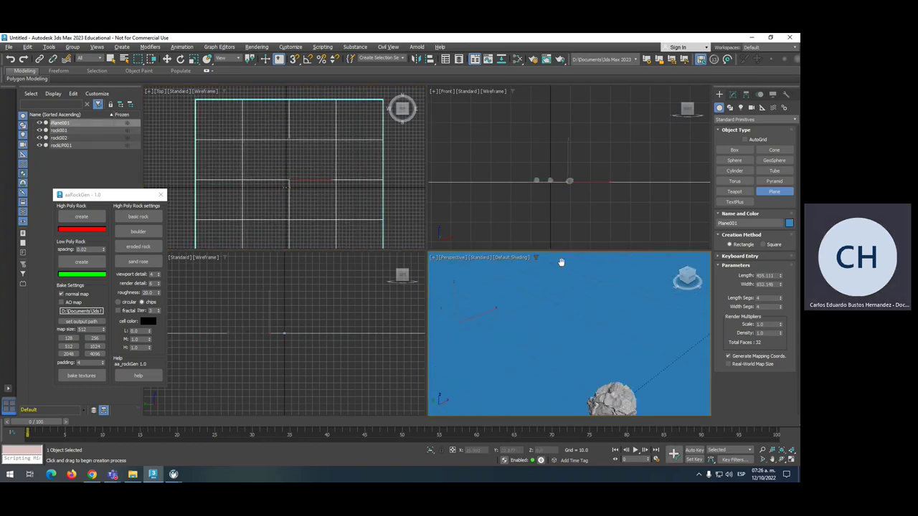
{"action": "scroll", "coordinate": [591, 219], "scroll_direction": "down", "scroll_amount": 3}
{"action": "middle_click_drag", "start_coordinate": [592, 219], "coordinate": [602, 301]}
{"action": "scroll", "coordinate": [602, 304], "scroll_direction": "down", "scroll_amount": 5}
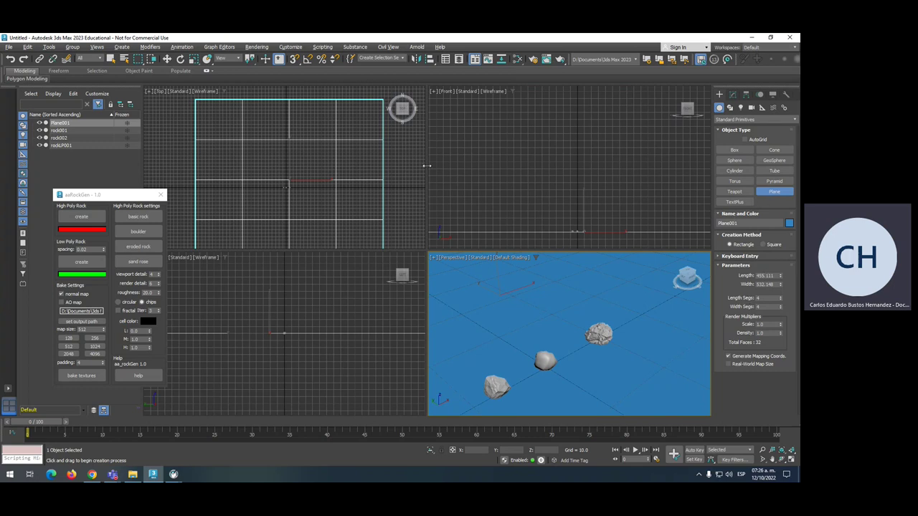
{"action": "double_click", "coordinate": [764, 298]}
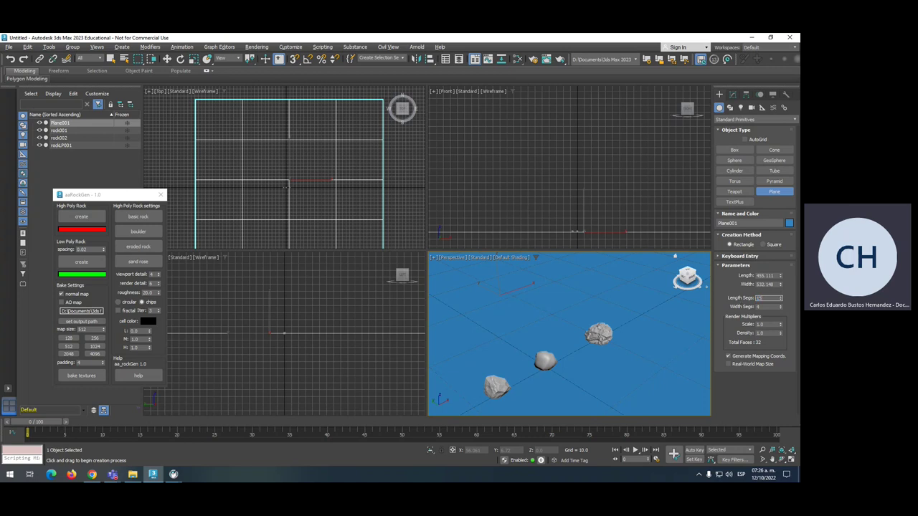
{"action": "type", "text": "150"}
{"action": "key", "text": "Tab"}
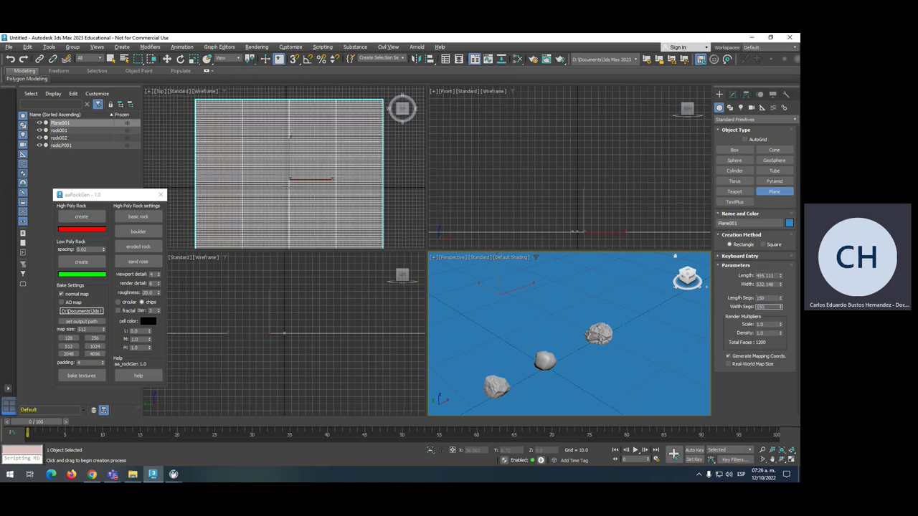
{"action": "type", "text": "150"}
{"action": "key", "text": "Return"}
Display the plane with edged faces in the perspective view
{"action": "left_click", "coordinate": [280, 211]}
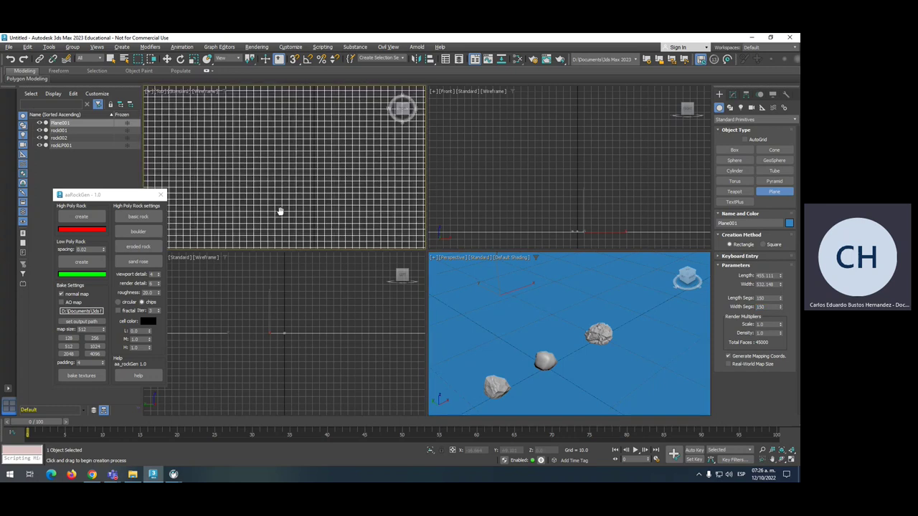
{"action": "scroll", "coordinate": [284, 210], "scroll_direction": "down", "scroll_amount": 5}
{"action": "scroll", "coordinate": [542, 310], "scroll_direction": "down", "scroll_amount": 4}
{"action": "middle_click_drag", "start_coordinate": [541, 309], "coordinate": [550, 331]}
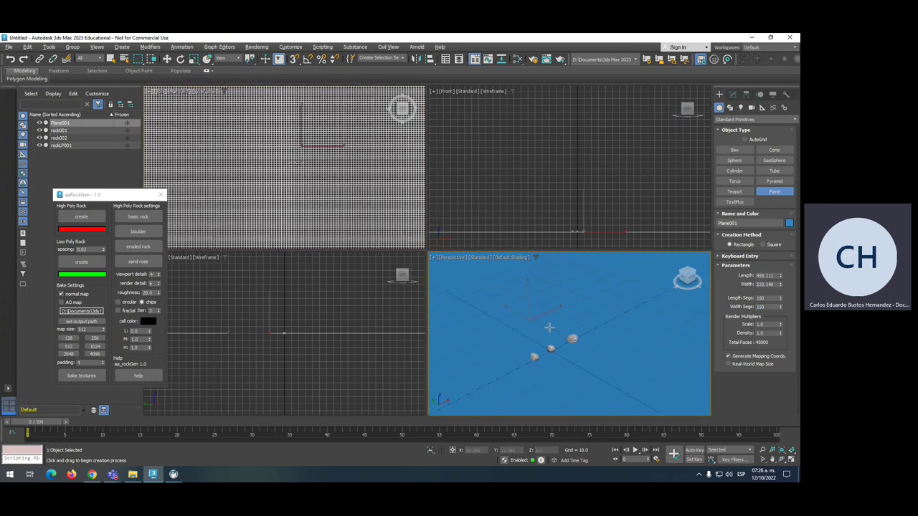
{"action": "key", "text": "F4"}
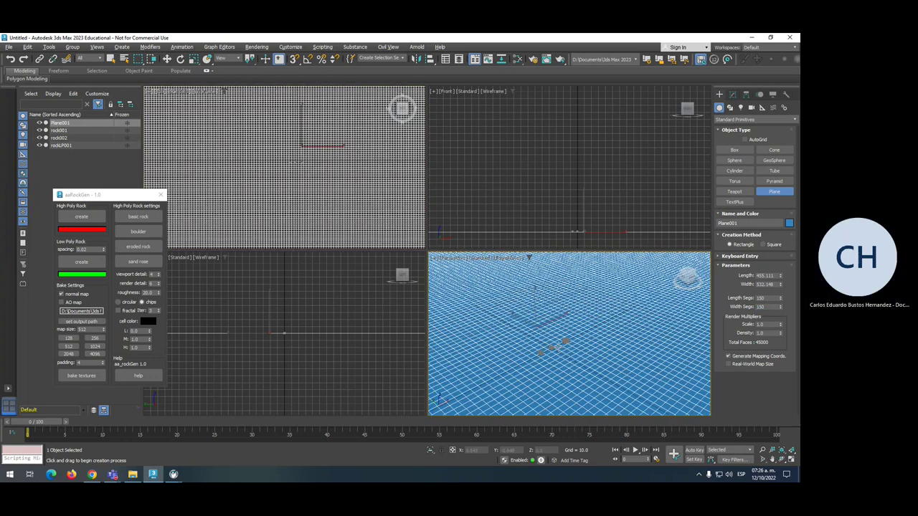
Add a Noise modifier to the ground plane
{"action": "key", "text": "w"}
{"action": "left_click", "coordinate": [733, 96]}
{"action": "left_click", "coordinate": [746, 119]}
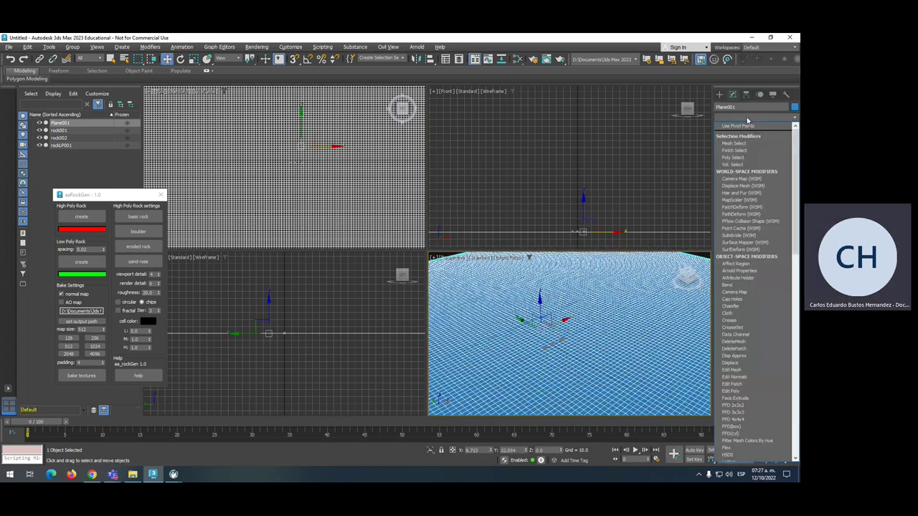
{"action": "key", "text": "n"}
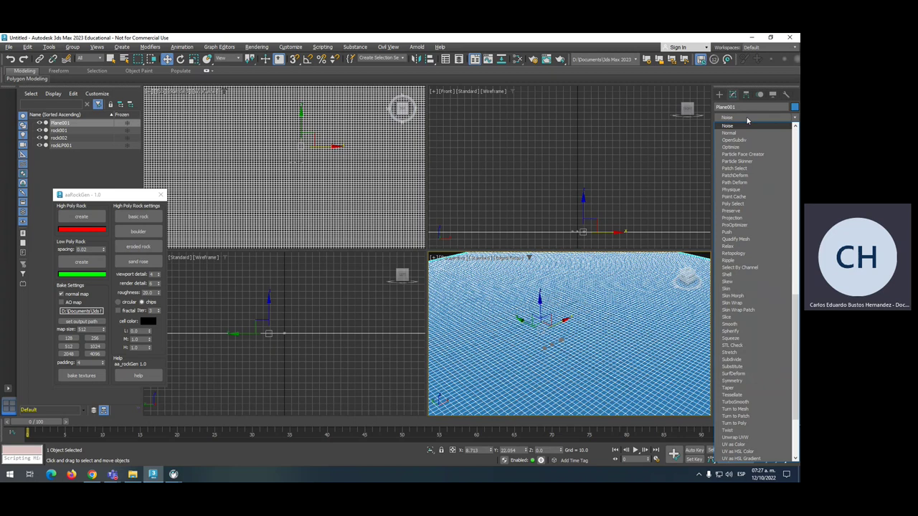
{"action": "key", "text": "Return"}
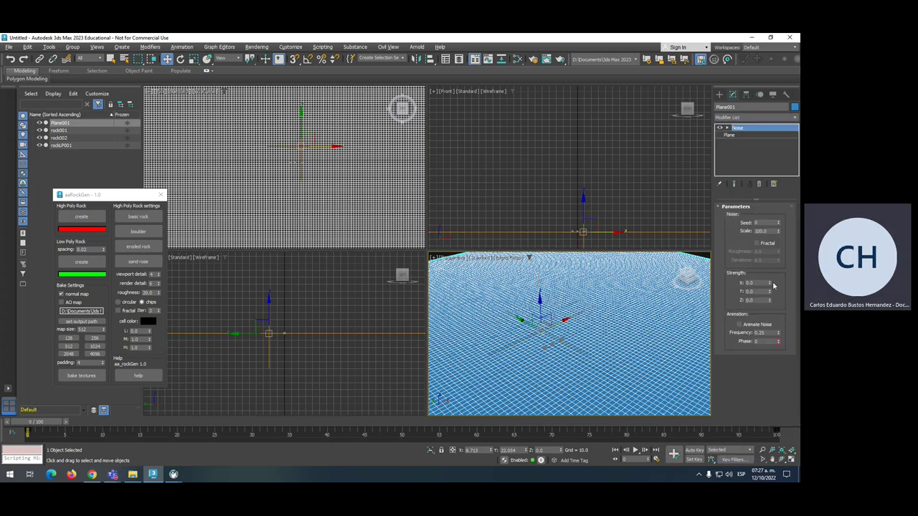
Set the plane's Noise strength to about 23.66 in X, 38.44 in Y and 78.16 in Z
{"action": "mouse_move", "coordinate": [769, 285]}
{"action": "left_mouse_down"}
{"action": "mouse_move", "coordinate": [699, 313]}
{"action": "mouse_move", "coordinate": [756, 282]}
{"action": "mouse_move", "coordinate": [772, 324]}
{"action": "mouse_move", "coordinate": [779, 414]}
{"action": "left_mouse_up"}
{"action": "left_click_drag", "start_coordinate": [768, 301], "coordinate": [688, 100]}
{"action": "middle_click_drag", "start_coordinate": [583, 199], "coordinate": [602, 200]}
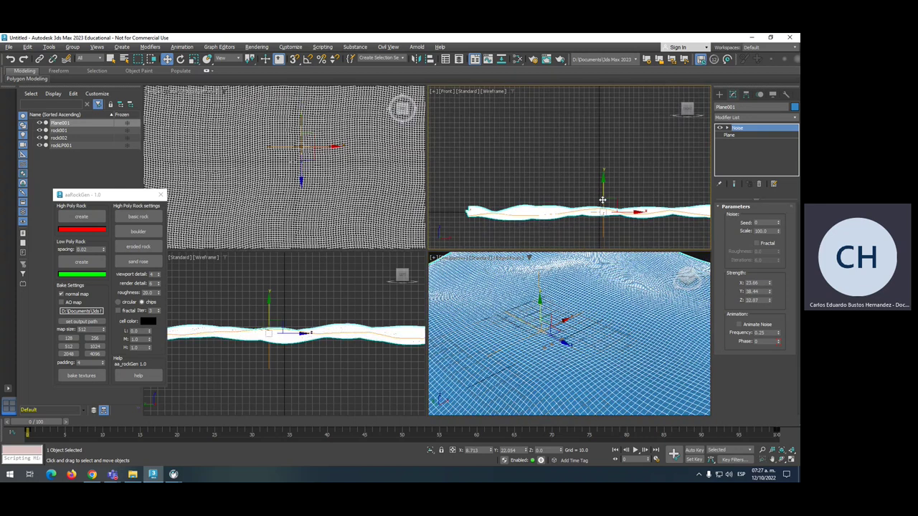
{"action": "left_click_drag", "start_coordinate": [770, 302], "coordinate": [780, 272]}
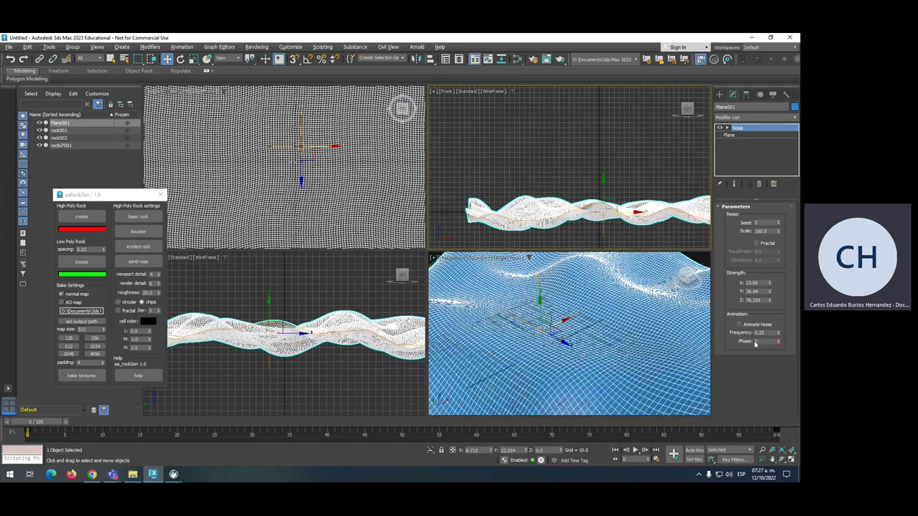
Set the plane's Noise scale to about 33.63 and its Z strength to about 11.06
{"action": "left_click_drag", "start_coordinate": [780, 234], "coordinate": [779, 331]}
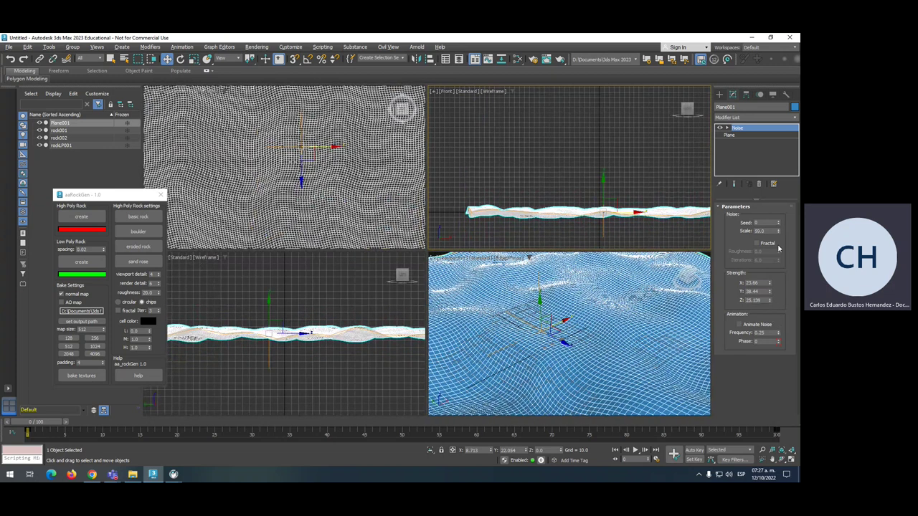
{"action": "left_click_drag", "start_coordinate": [778, 232], "coordinate": [528, 392]}
{"action": "scroll", "coordinate": [534, 380], "scroll_direction": "up", "scroll_amount": 6}
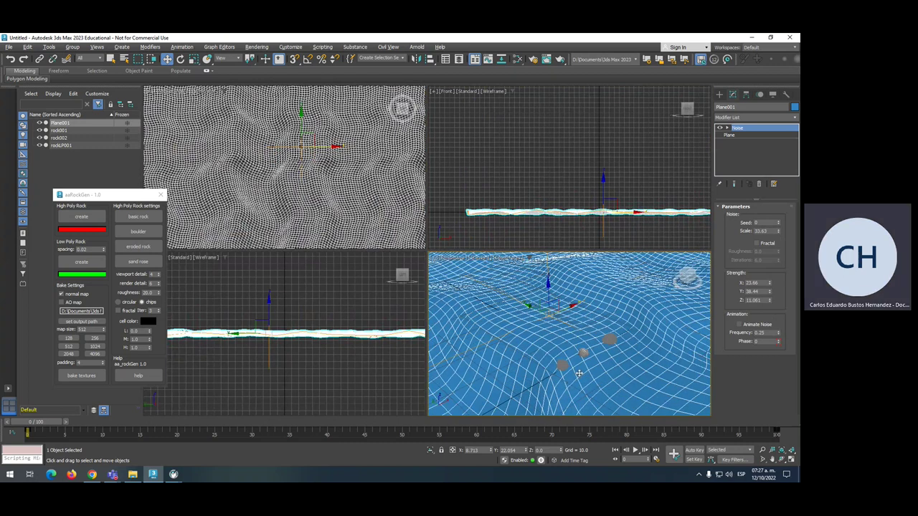
Scale the noisy plane down uniformly to about 34 percent
{"action": "scroll", "coordinate": [575, 365], "scroll_direction": "down", "scroll_amount": 6}
{"action": "scroll", "coordinate": [573, 330], "scroll_direction": "up", "scroll_amount": 4}
{"action": "scroll", "coordinate": [572, 330], "scroll_direction": "down", "scroll_amount": 5}
{"action": "scroll", "coordinate": [581, 334], "scroll_direction": "up", "scroll_amount": 6}
{"action": "right_click", "coordinate": [566, 316]}
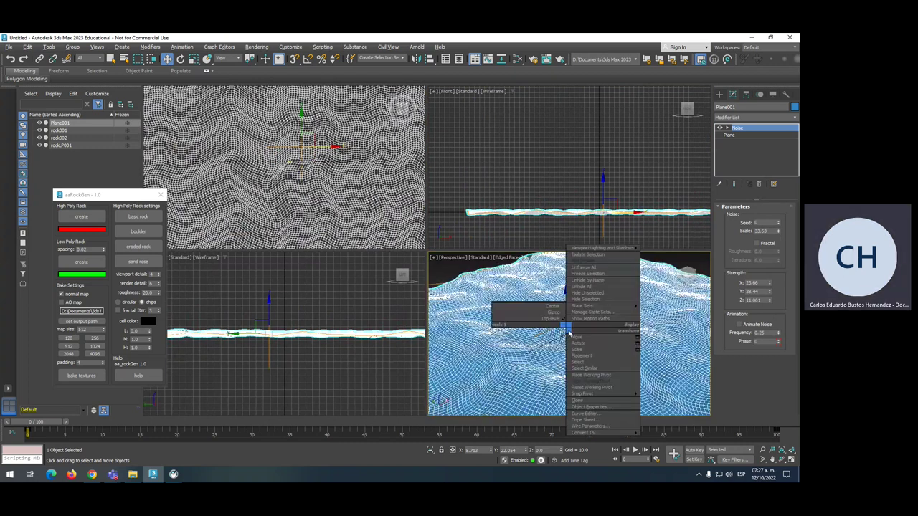
{"action": "left_click", "coordinate": [581, 352]}
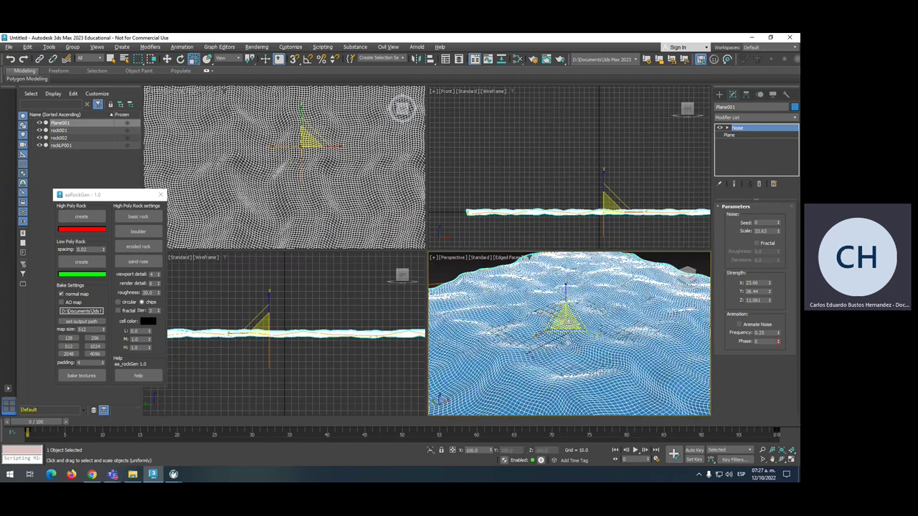
{"action": "left_click_drag", "start_coordinate": [566, 321], "coordinate": [566, 347]}
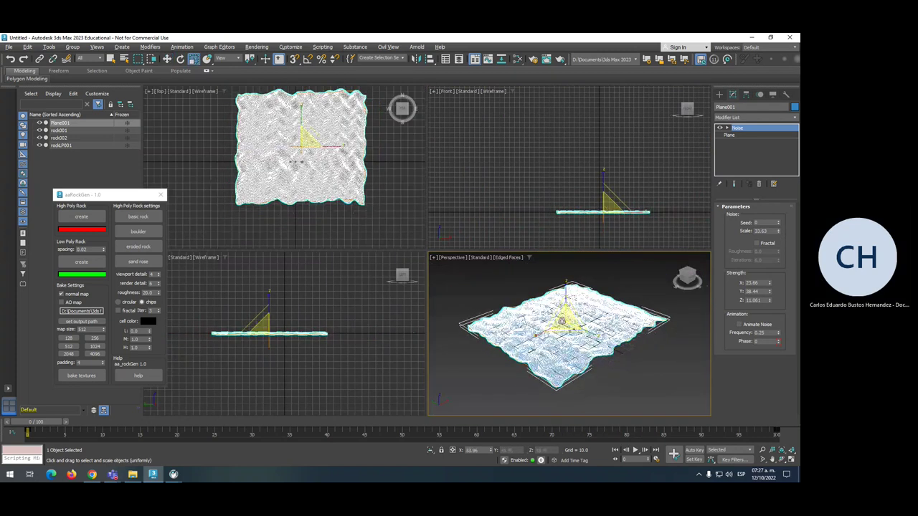
Freeze the ground plane so that it cannot be selected or moved
{"action": "scroll", "coordinate": [571, 294], "scroll_direction": "up", "scroll_amount": 4}
{"action": "scroll", "coordinate": [571, 293], "scroll_direction": "down", "scroll_amount": 2}
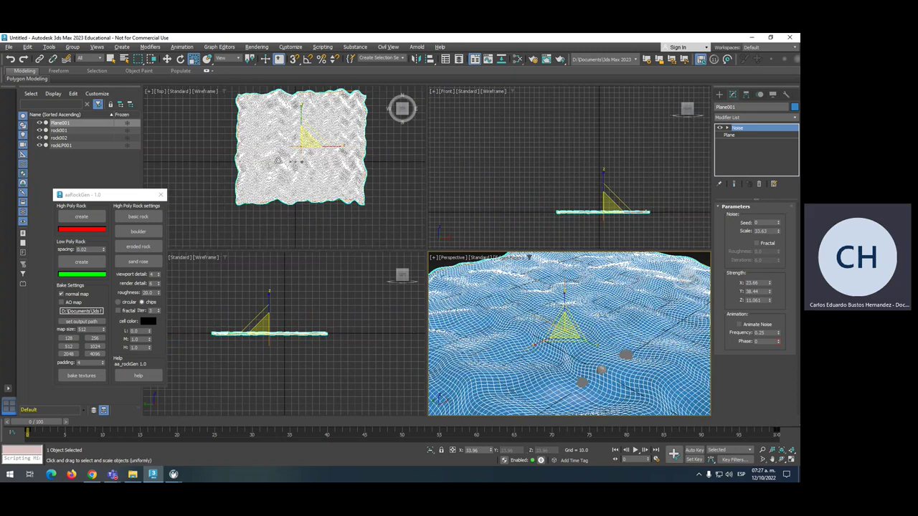
{"action": "scroll", "coordinate": [283, 159], "scroll_direction": "up", "scroll_amount": 5}
{"action": "scroll", "coordinate": [281, 162], "scroll_direction": "up", "scroll_amount": 2}
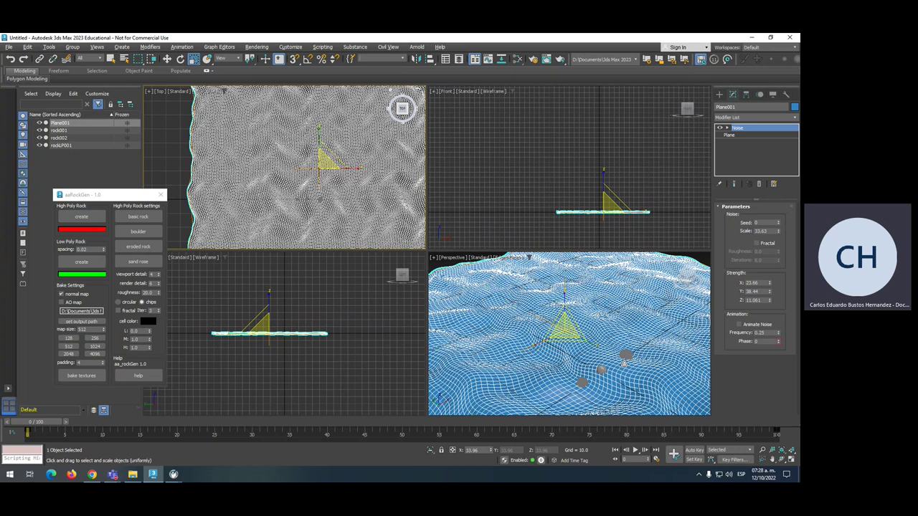
{"action": "right_click", "coordinate": [574, 291]}
{"action": "right_click", "coordinate": [574, 287]}
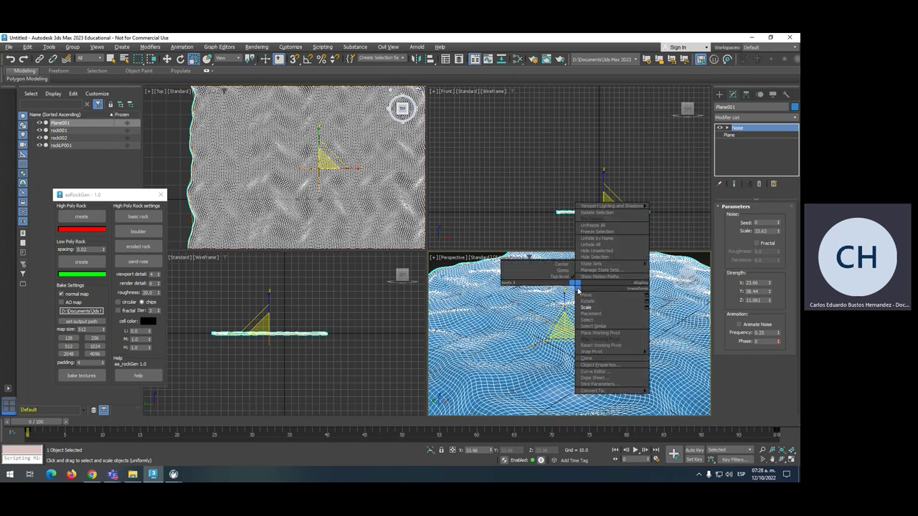
{"action": "left_click", "coordinate": [595, 232]}
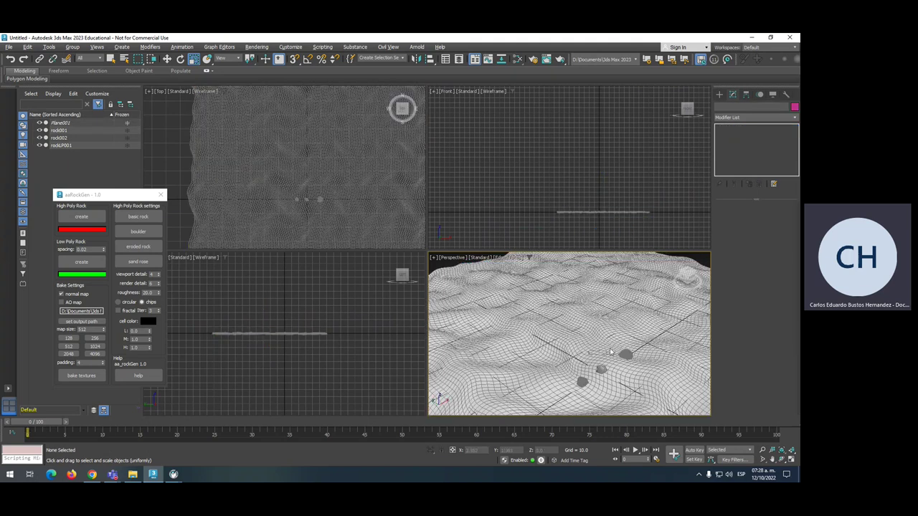
{"action": "right_click", "coordinate": [563, 300]}
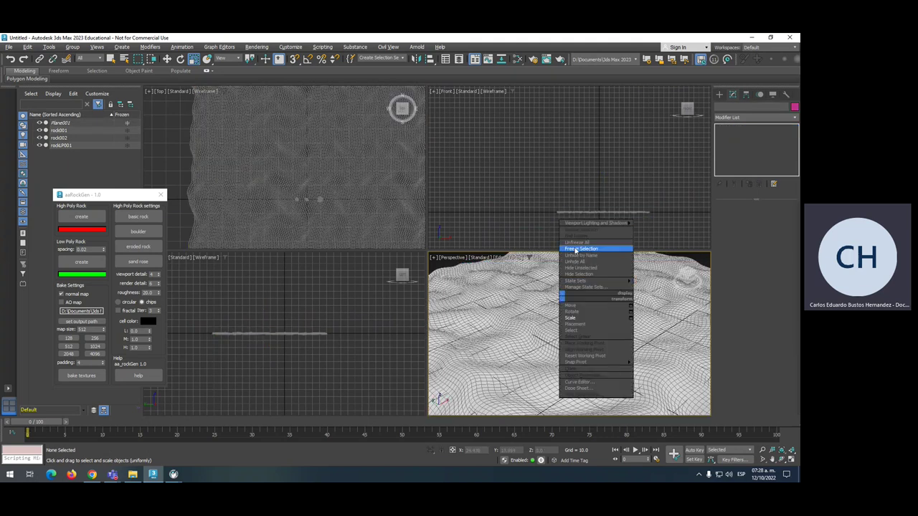
{"action": "left_click", "coordinate": [590, 253]}
{"action": "right_click", "coordinate": [549, 284]}
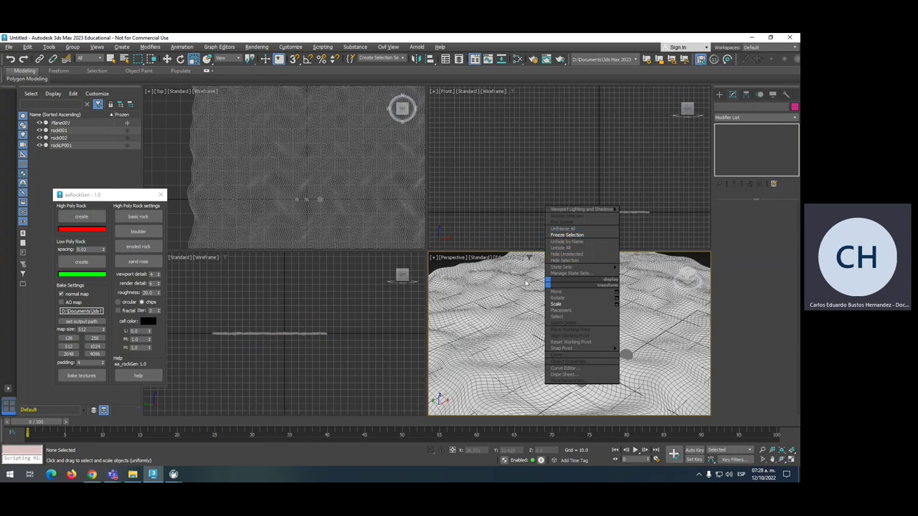
{"action": "left_click", "coordinate": [562, 229]}
Delete the first high poly rock and the low poly rock, keeping only the second high poly rock on the plane
{"action": "left_click", "coordinate": [626, 355]}
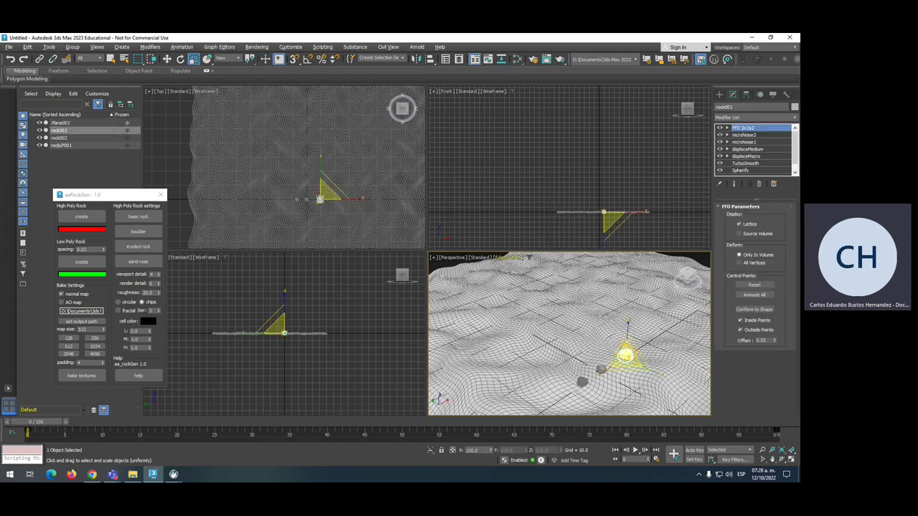
{"action": "scroll", "coordinate": [320, 190], "scroll_direction": "up", "scroll_amount": 4}
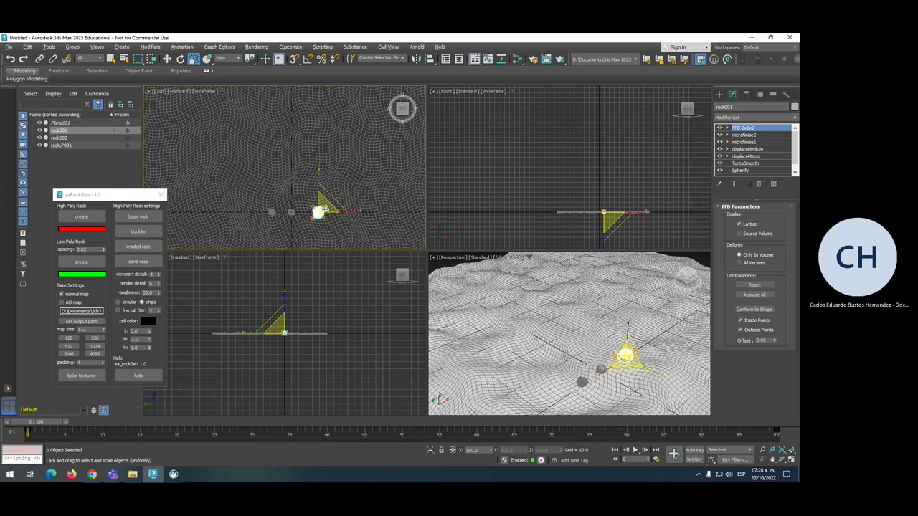
{"action": "scroll", "coordinate": [307, 212], "scroll_direction": "up", "scroll_amount": 1}
{"action": "right_click", "coordinate": [307, 213]}
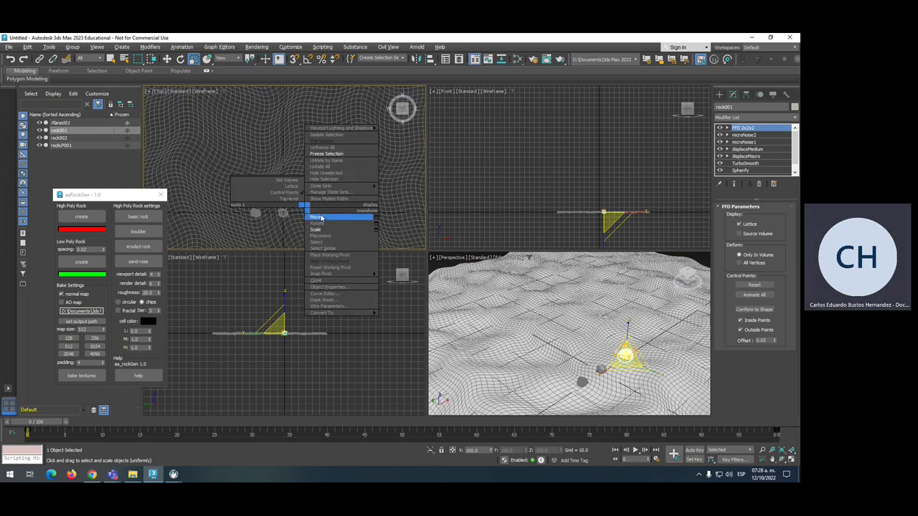
{"action": "left_click", "coordinate": [333, 215]}
{"action": "key", "text": "Delete"}
{"action": "left_click", "coordinate": [282, 212]}
{"action": "key", "text": "Delete"}
Move only the pivot of the remaining rock along Y to about 16.26, away from the rock, and end pivot editing
{"action": "left_click", "coordinate": [256, 213]}
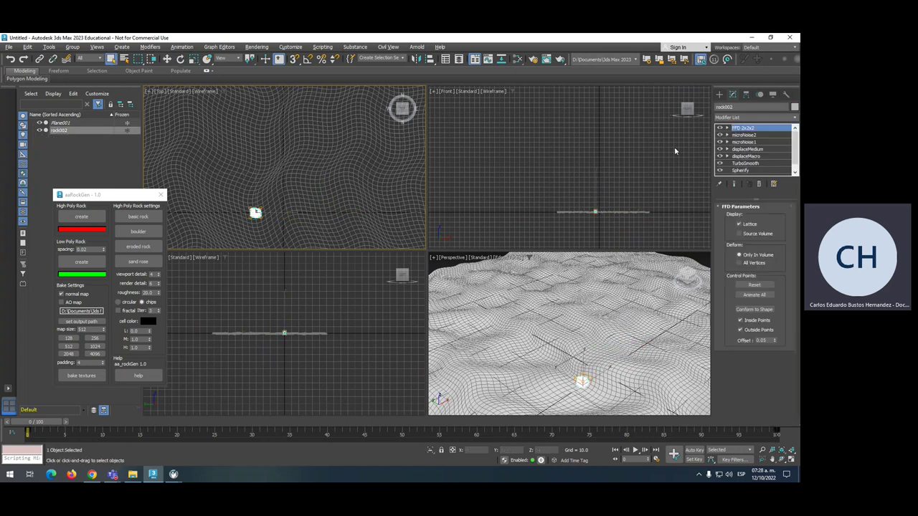
{"action": "left_click", "coordinate": [746, 94]}
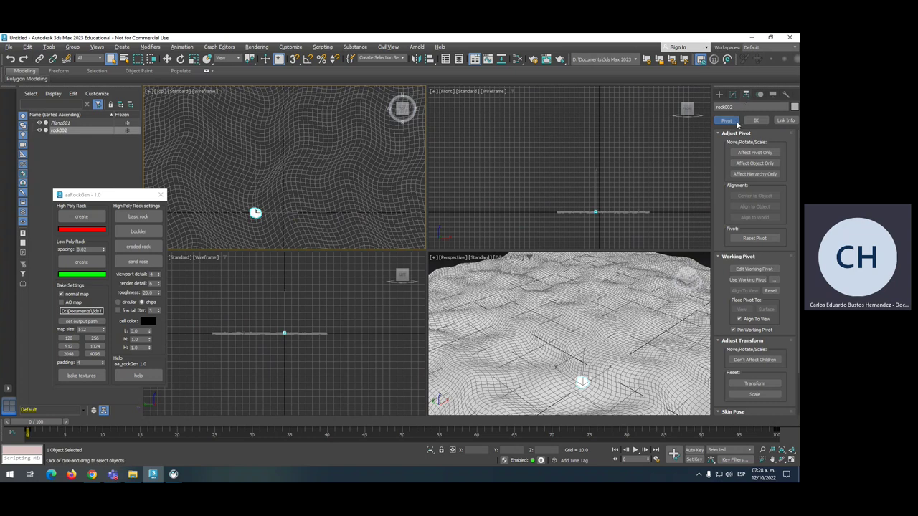
{"action": "left_click", "coordinate": [754, 152]}
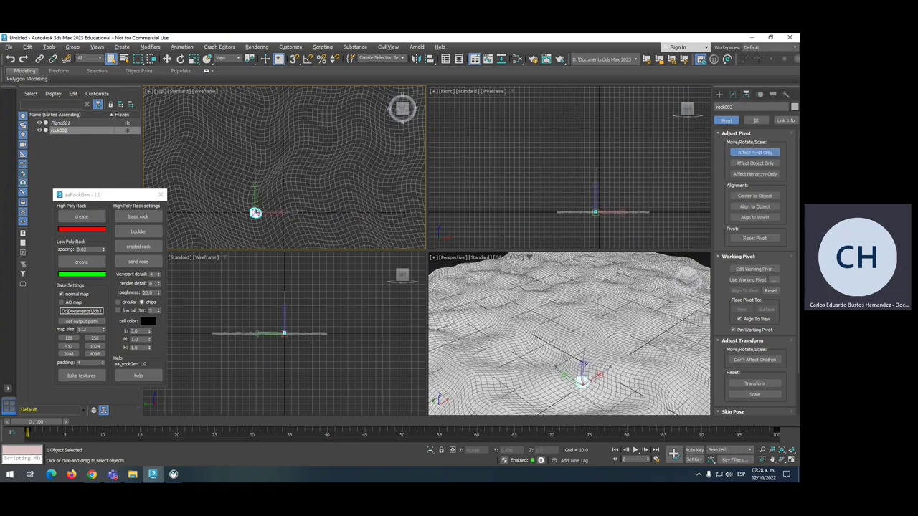
{"action": "scroll", "coordinate": [269, 198], "scroll_direction": "up", "scroll_amount": 5}
{"action": "scroll", "coordinate": [273, 203], "scroll_direction": "down", "scroll_amount": 5}
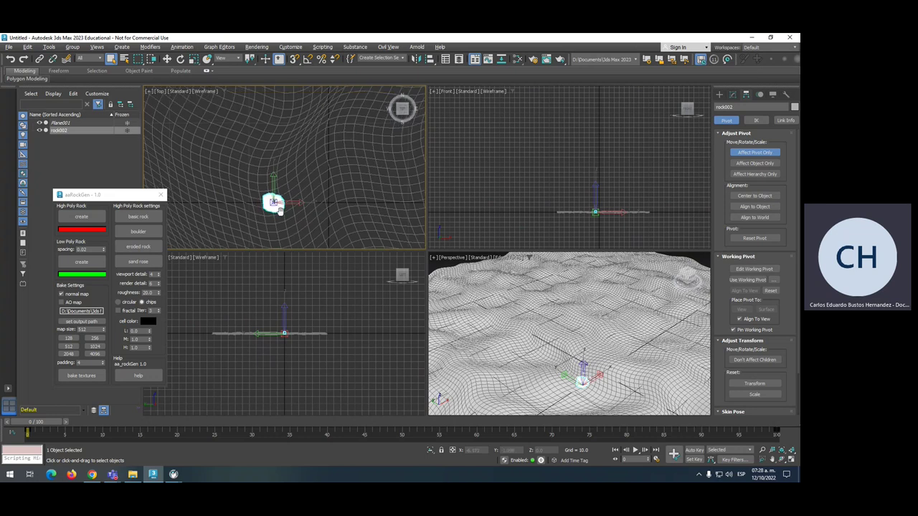
{"action": "scroll", "coordinate": [281, 217], "scroll_direction": "up", "scroll_amount": 2}
{"action": "scroll", "coordinate": [284, 220], "scroll_direction": "down", "scroll_amount": 1}
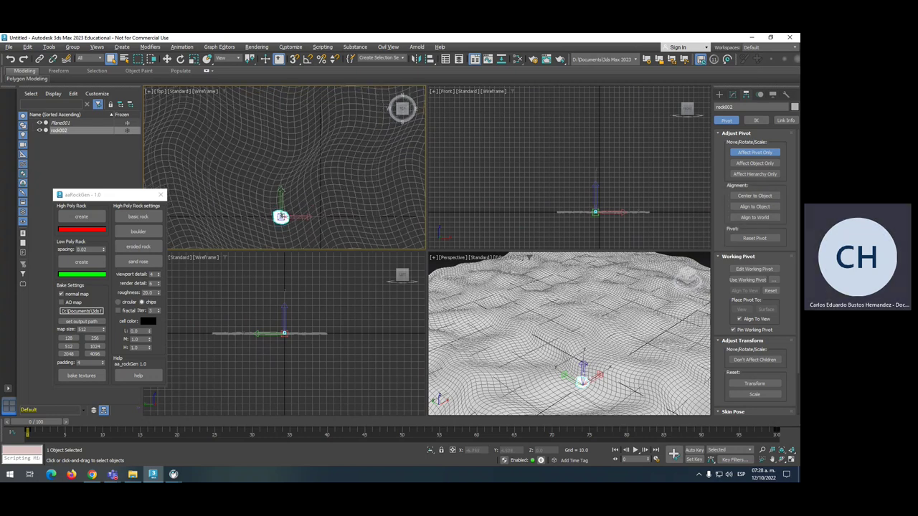
{"action": "key", "text": "w"}
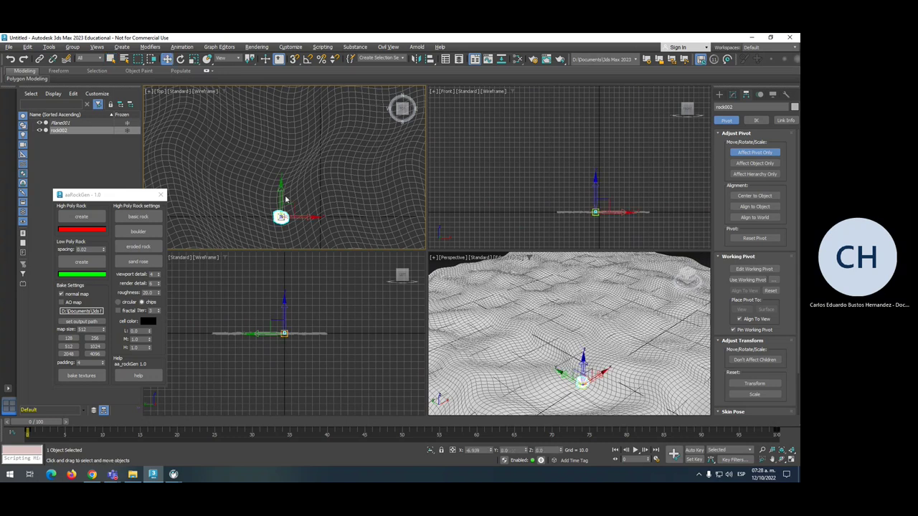
{"action": "left_click_drag", "start_coordinate": [284, 194], "coordinate": [284, 111]}
{"action": "scroll", "coordinate": [301, 190], "scroll_direction": "down", "scroll_amount": 2}
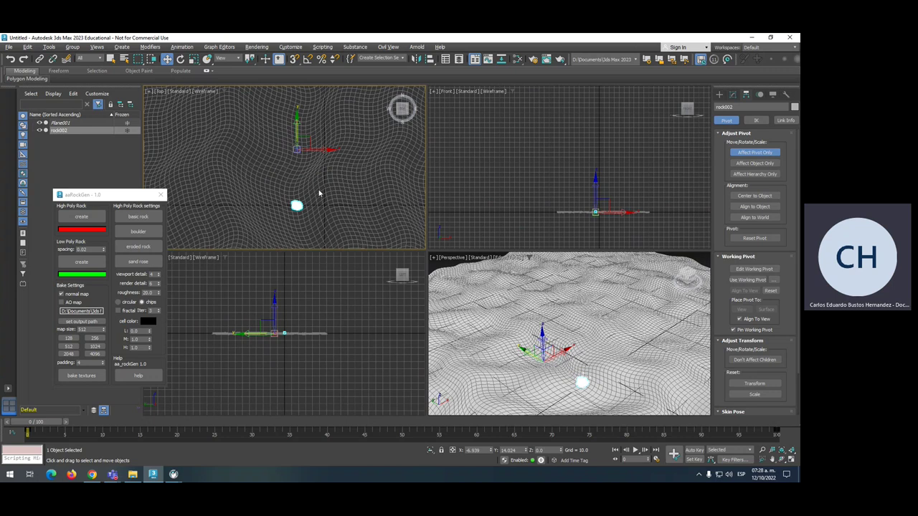
{"action": "scroll", "coordinate": [298, 208], "scroll_direction": "down", "scroll_amount": 3}
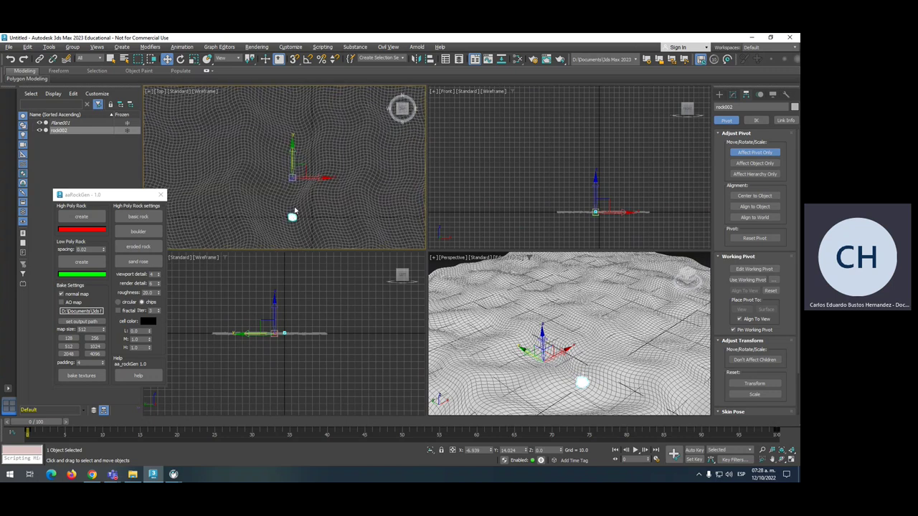
{"action": "left_click_drag", "start_coordinate": [291, 165], "coordinate": [291, 160]}
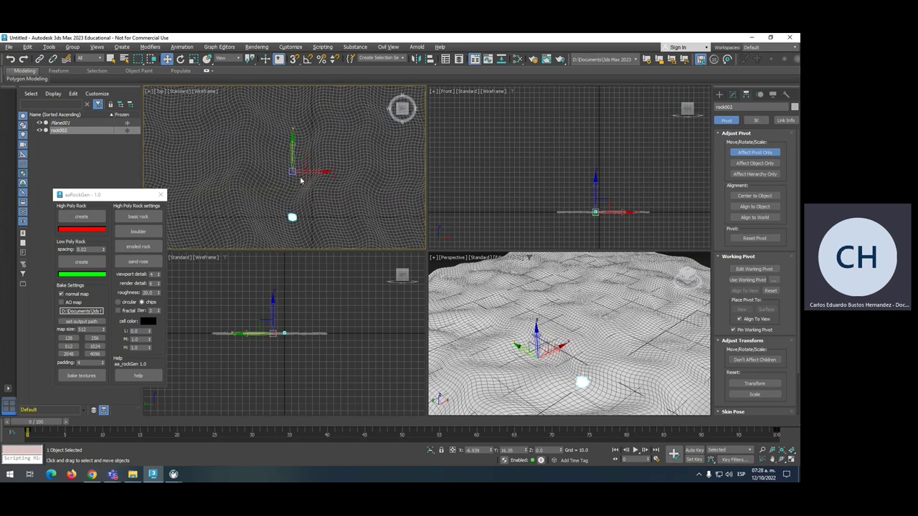
{"action": "left_click", "coordinate": [755, 152]}
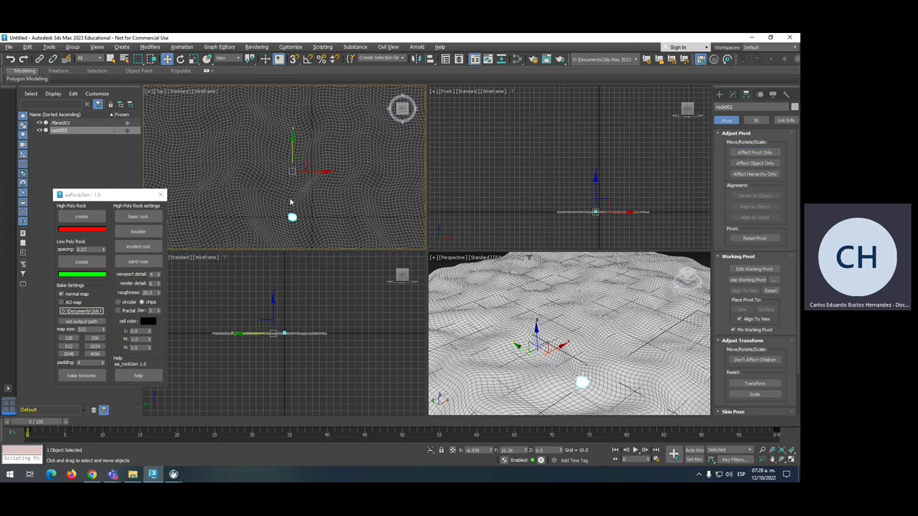
Rotate-clone the rock about its offset pivot by about 43.5 degrees in the top view, making 8 copies in a ring
{"action": "left_click", "coordinate": [180, 59]}
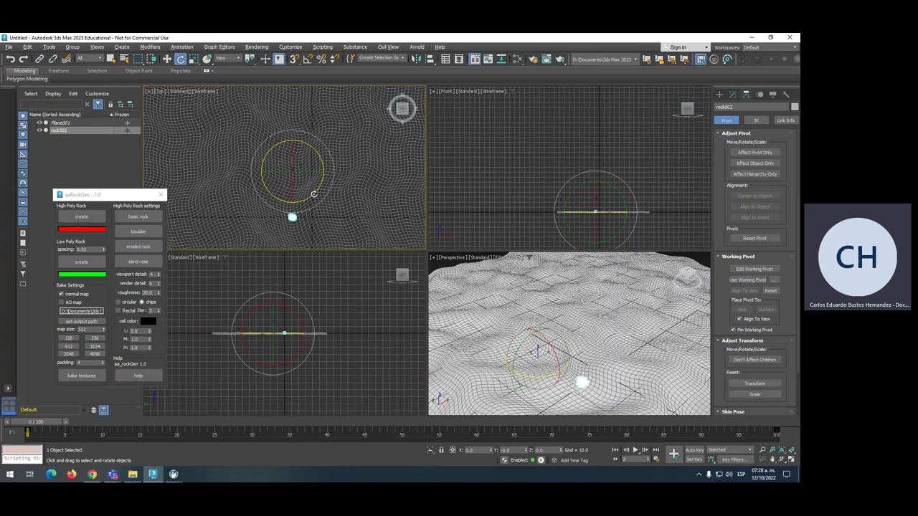
{"action": "left_click_drag", "start_coordinate": [315, 194], "coordinate": [336, 165]}
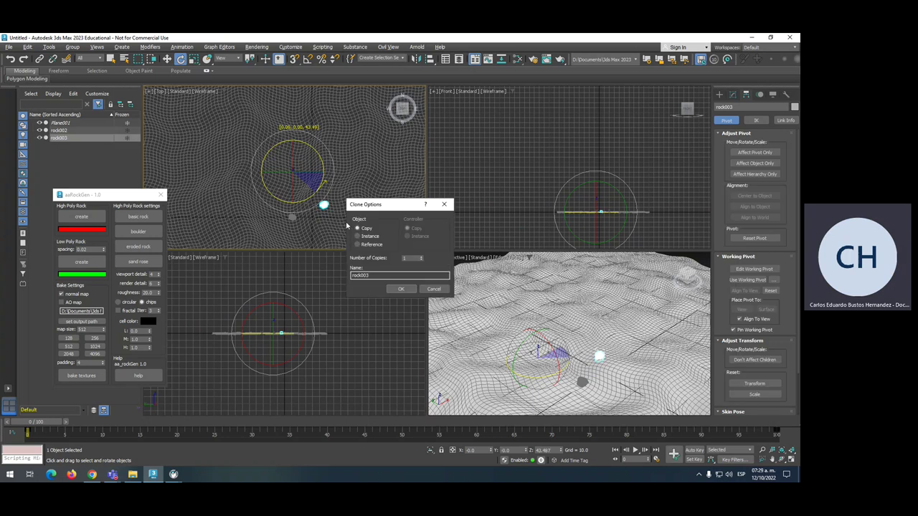
{"action": "left_click", "coordinate": [422, 257]}
{"action": "left_click", "coordinate": [422, 257]}
{"action": "left_click", "coordinate": [422, 257]}
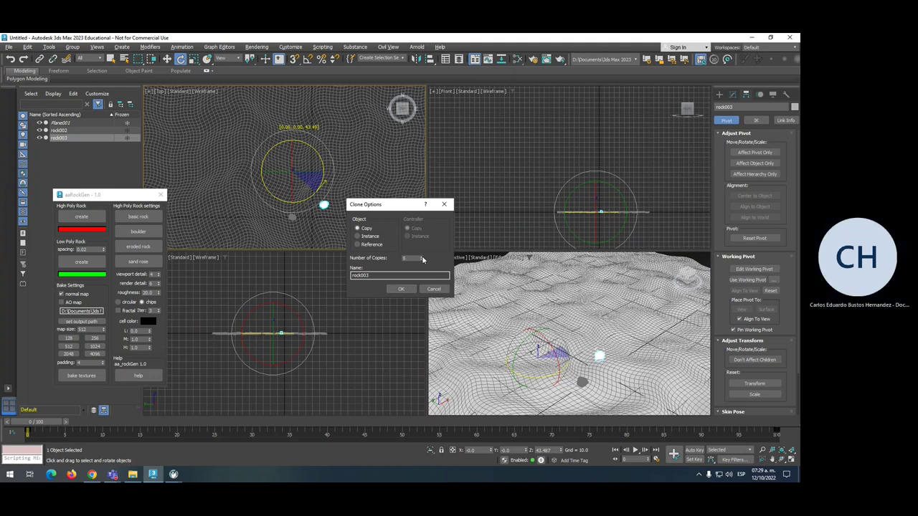
{"action": "left_click", "coordinate": [403, 289]}
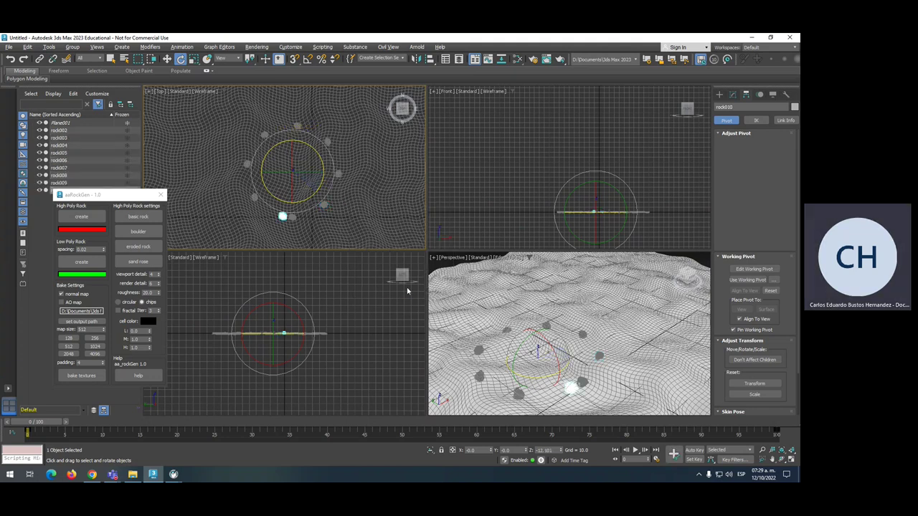
Delete the last rock copy overlapping the original and select the first copy in the ring
{"action": "left_click", "coordinate": [294, 226]}
{"action": "left_click", "coordinate": [284, 216]}
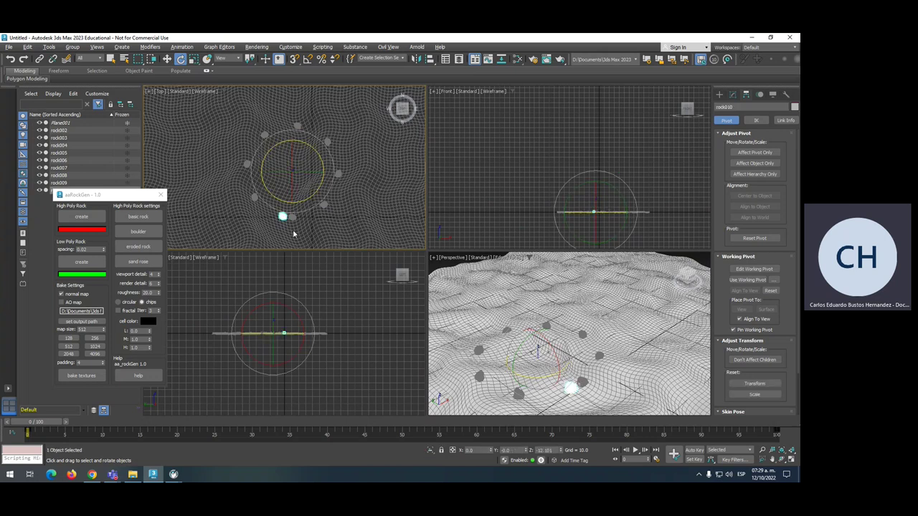
{"action": "left_click", "coordinate": [288, 200]}
{"action": "left_click", "coordinate": [324, 205]}
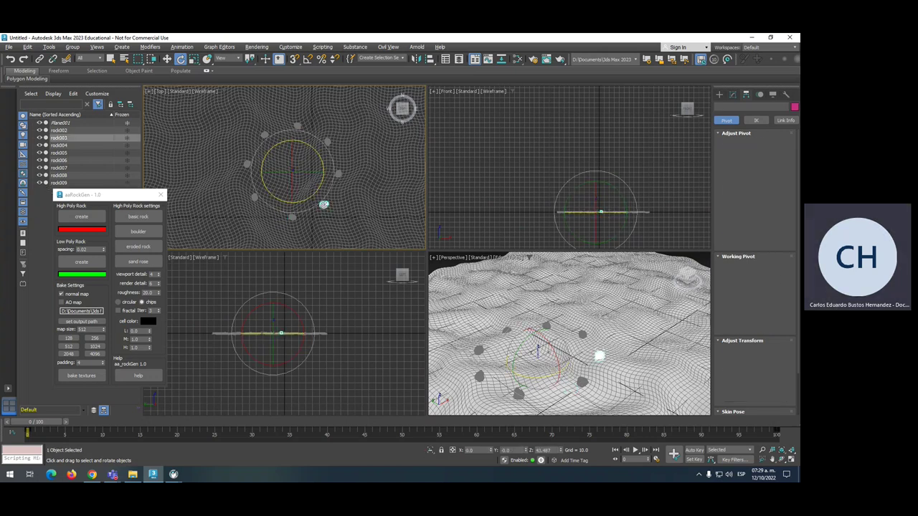
Center only the pivot of the selected rock copy on the rock itself and end pivot editing
{"action": "left_click", "coordinate": [753, 153]}
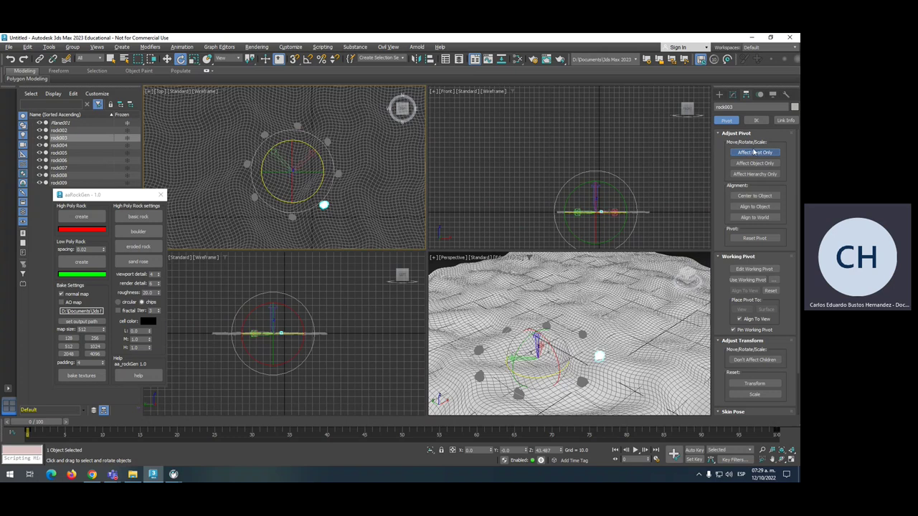
{"action": "left_click", "coordinate": [754, 197]}
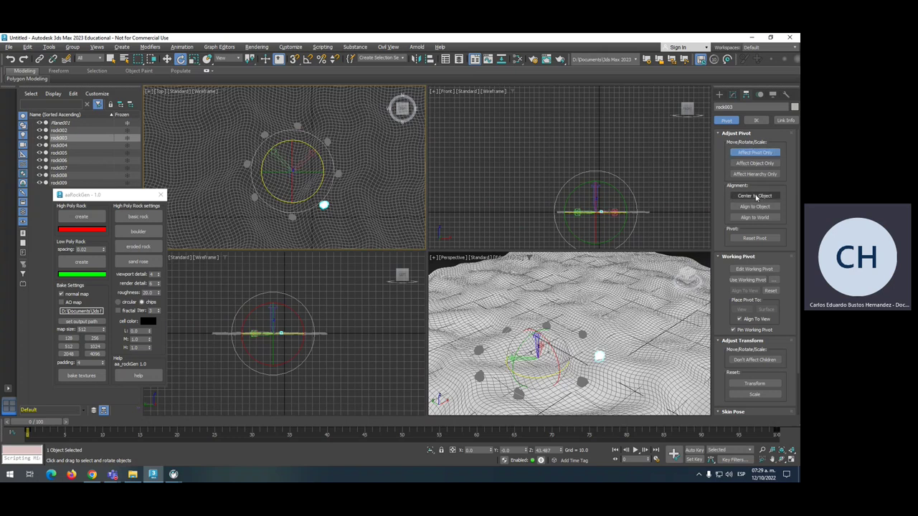
{"action": "left_click", "coordinate": [750, 154]}
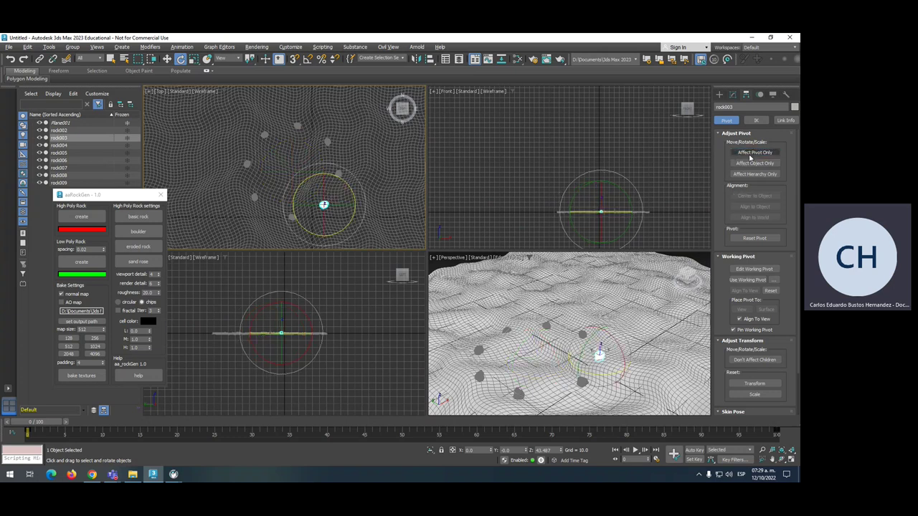
Select all eight rocks in the ring, center each pivot on its own rock, and end pivot editing
{"action": "left_click", "coordinate": [351, 167]}
{"action": "left_click", "coordinate": [340, 173]}
{"action": "left_click", "coordinate": [366, 166]}
{"action": "left_click", "coordinate": [292, 217]}
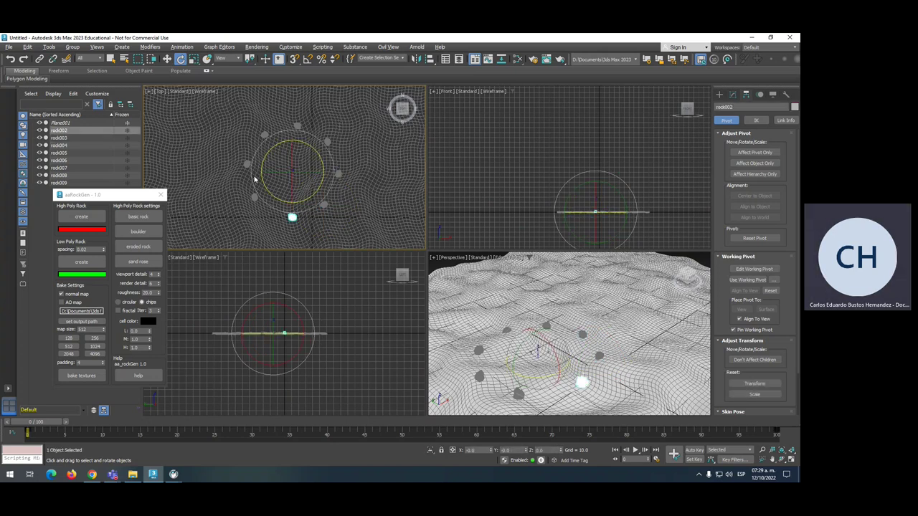
{"action": "left_click", "coordinate": [345, 160]}
{"action": "key", "text": "ctrl+a"}
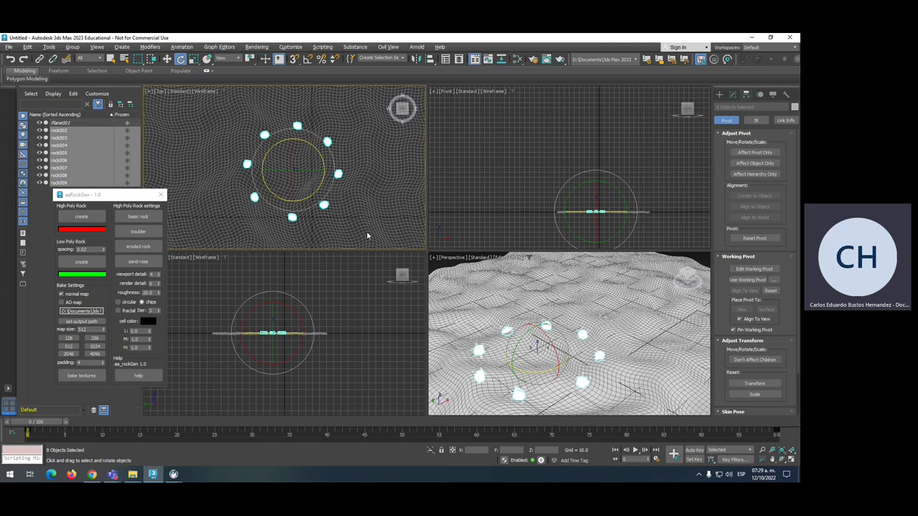
{"action": "left_click", "coordinate": [752, 153]}
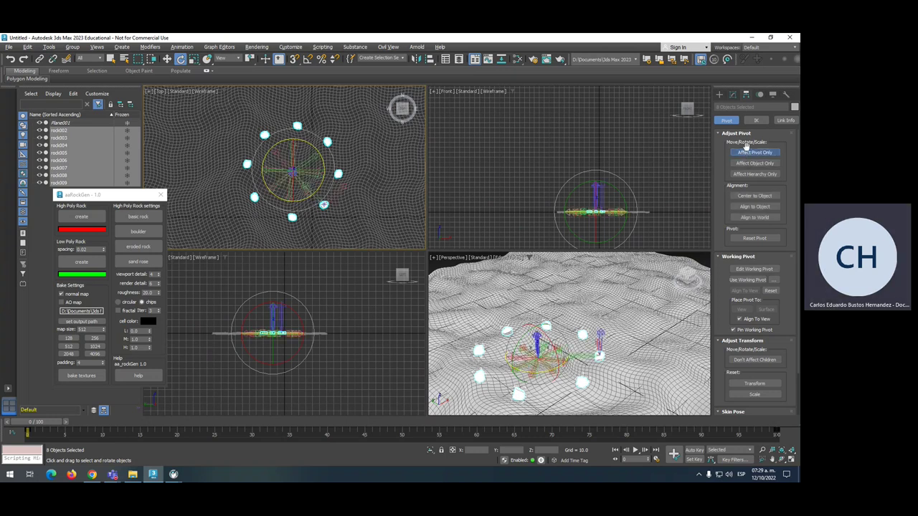
{"action": "left_click", "coordinate": [754, 195]}
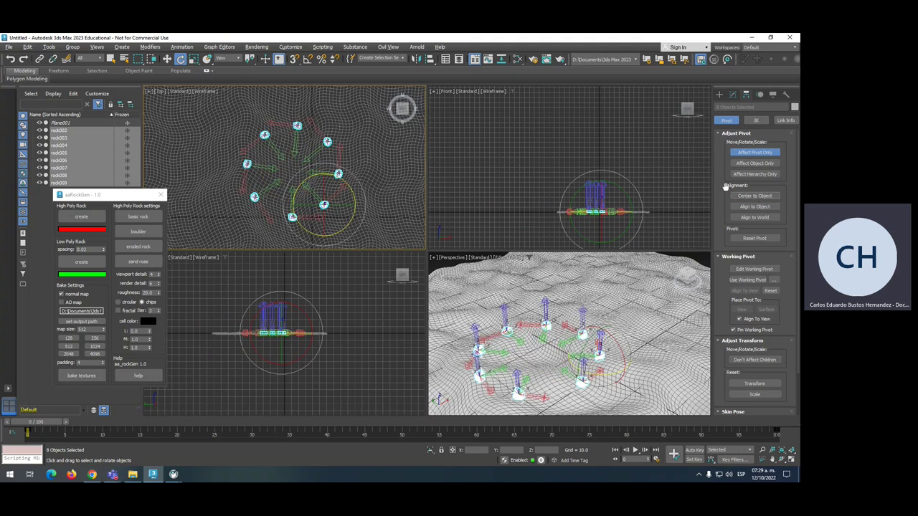
{"action": "left_click", "coordinate": [337, 172]}
{"action": "left_click", "coordinate": [765, 155]}
{"action": "left_click", "coordinate": [766, 155]}
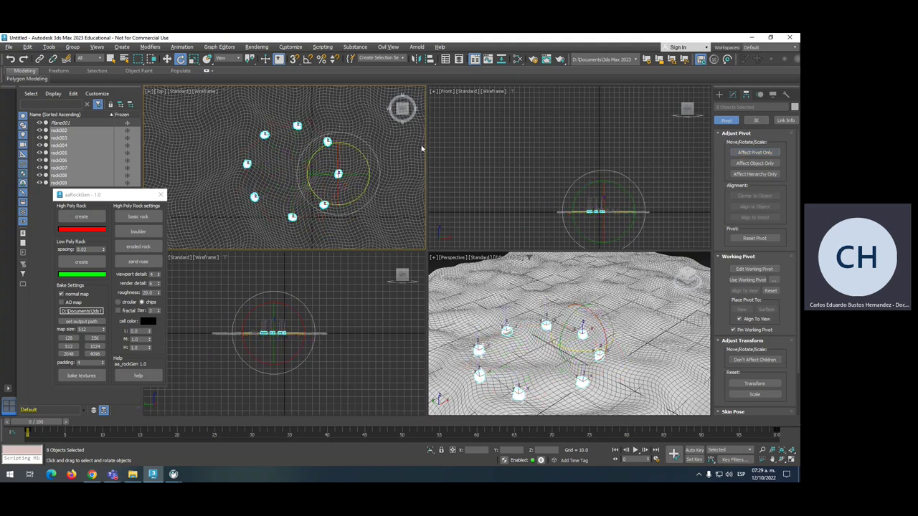
Rotate rock004 alone about its centered pivot in the top view
{"action": "left_click", "coordinate": [385, 151]}
{"action": "left_click", "coordinate": [337, 174]}
{"action": "left_click_drag", "start_coordinate": [360, 154], "coordinate": [338, 125]}
{"action": "middle_click_drag", "start_coordinate": [530, 312], "coordinate": [510, 323], "text": "alt"}
Turn off the modifiers above Spherify on rock008 and view its spherified base up close
{"action": "left_click", "coordinate": [505, 355]}
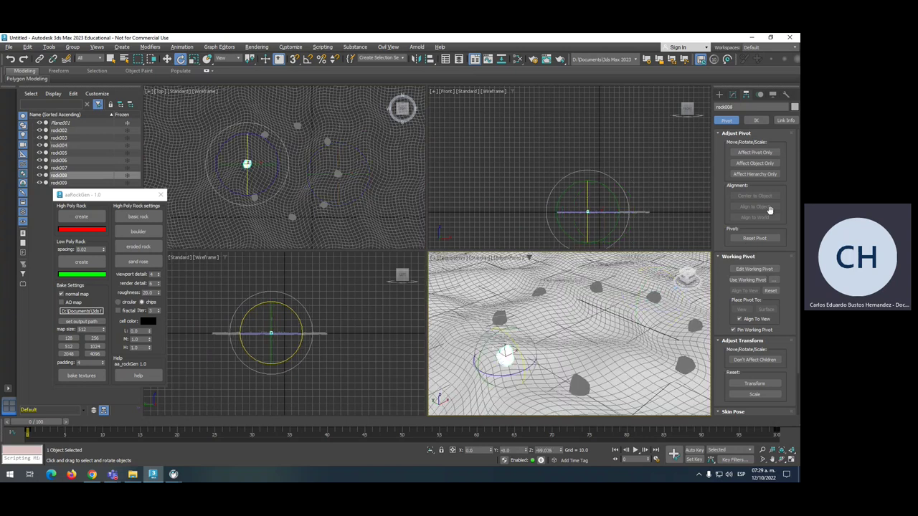
{"action": "left_click", "coordinate": [732, 95]}
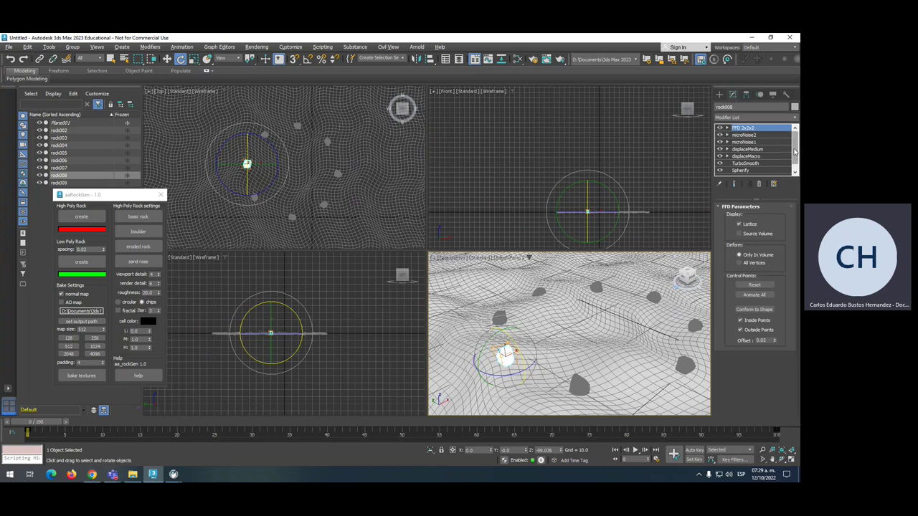
{"action": "scroll", "coordinate": [753, 161], "scroll_direction": "down", "scroll_amount": 1}
{"action": "left_click", "coordinate": [751, 165]}
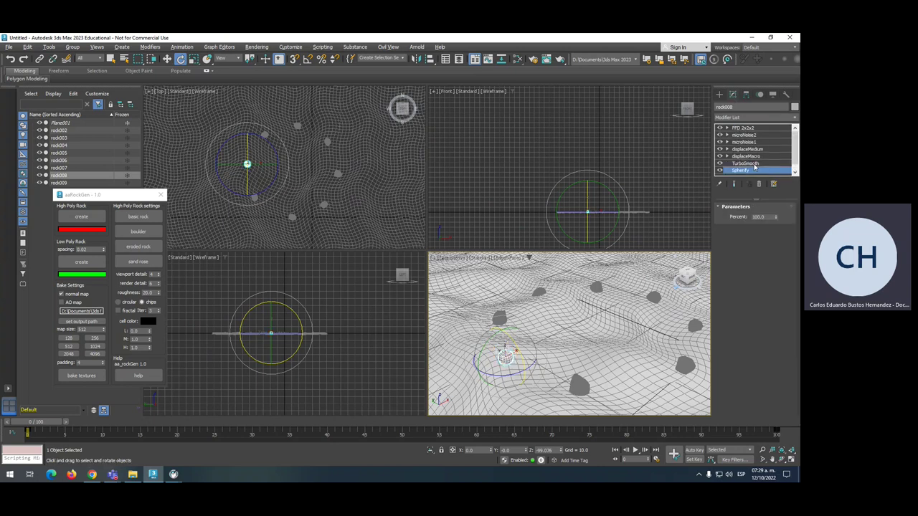
{"action": "left_click", "coordinate": [719, 142]}
{"action": "left_click", "coordinate": [720, 149]}
{"action": "left_click", "coordinate": [721, 156]}
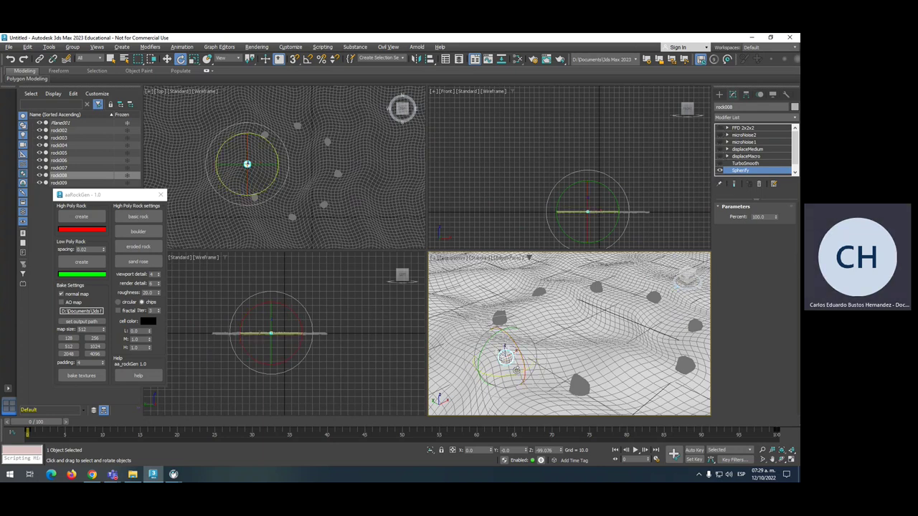
{"action": "key", "text": "z"}
{"action": "scroll", "coordinate": [607, 347], "scroll_direction": "up", "scroll_amount": 3}
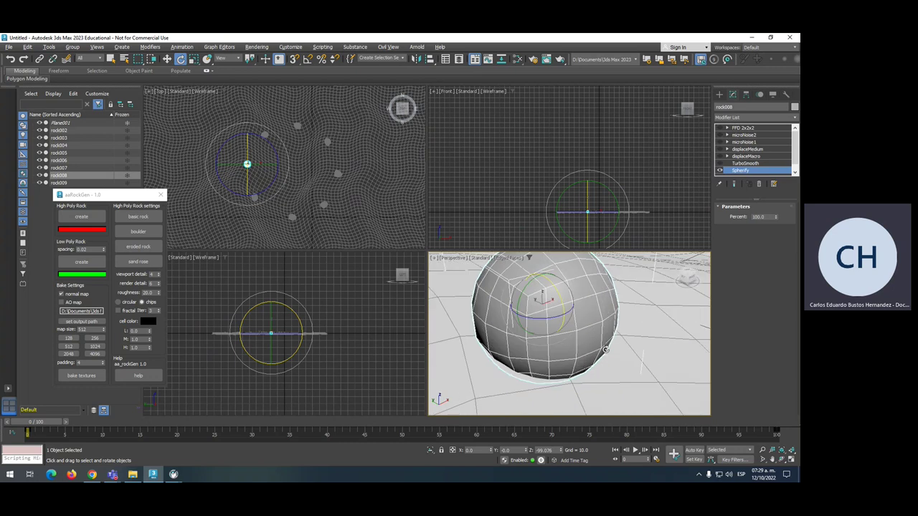
Compare the Box base object with the Spherify level in rock008's modifier stack, with the upper modifiers turned back on
{"action": "scroll", "coordinate": [795, 170], "scroll_direction": "down", "scroll_amount": 1}
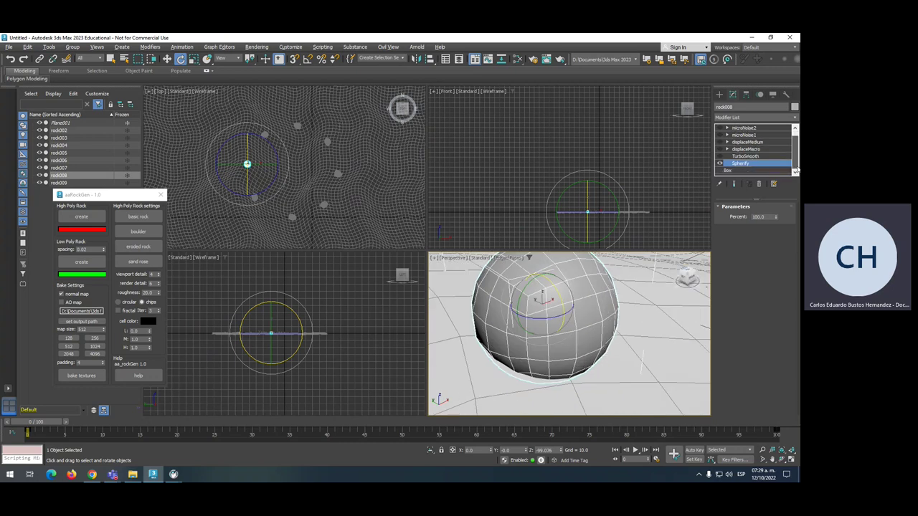
{"action": "left_click", "coordinate": [726, 171]}
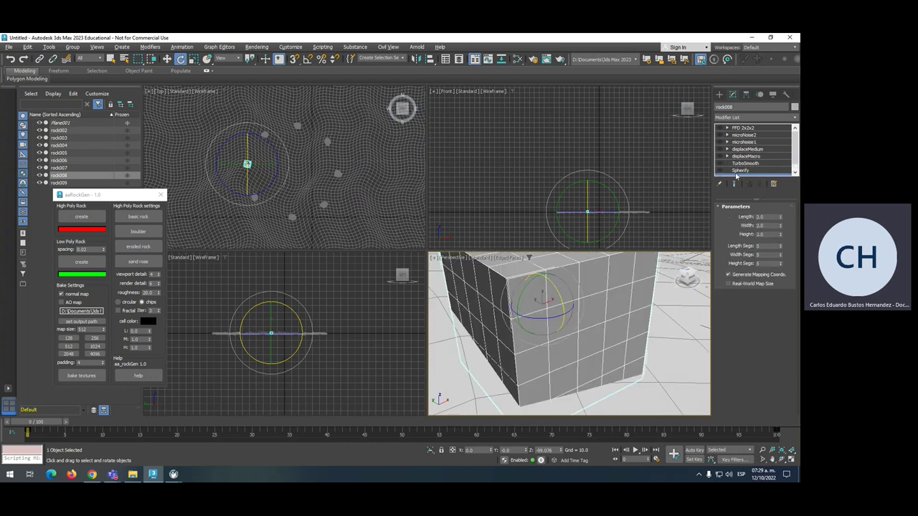
{"action": "left_click", "coordinate": [723, 171]}
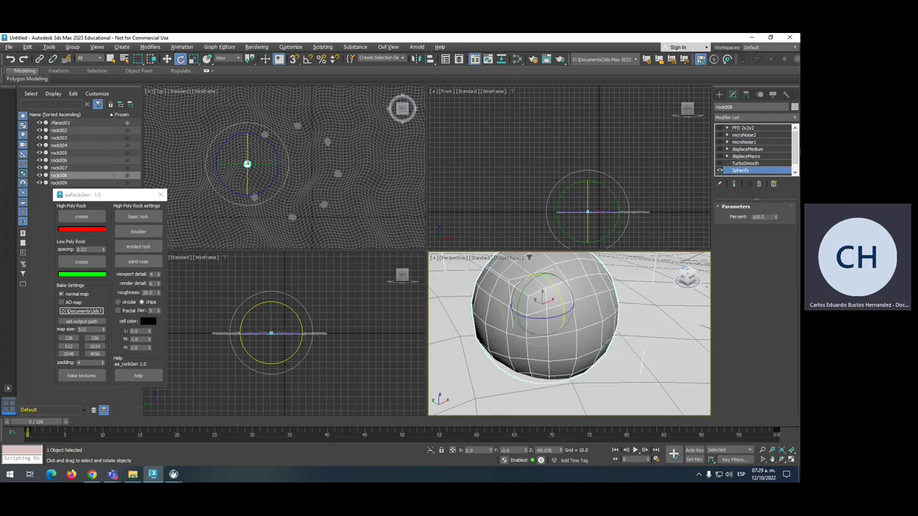
{"action": "scroll", "coordinate": [760, 164], "scroll_direction": "down", "scroll_amount": 1}
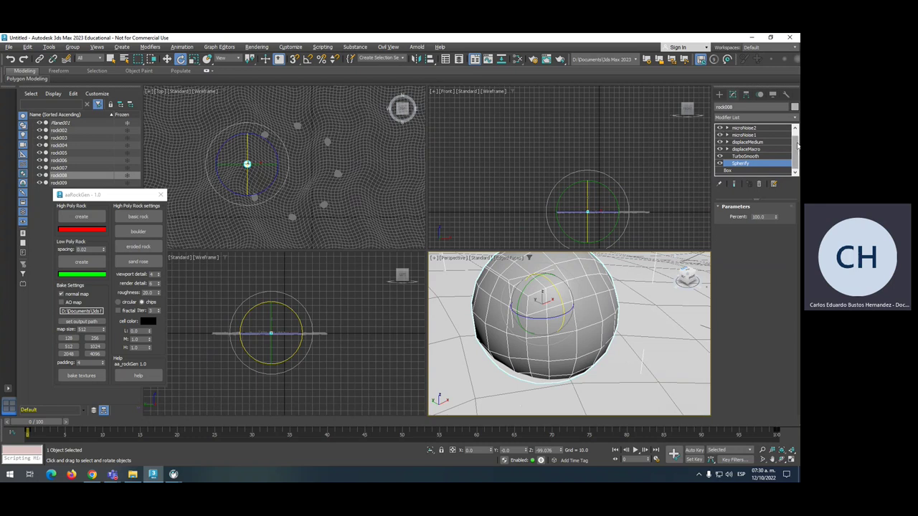
{"action": "scroll", "coordinate": [722, 130], "scroll_direction": "up", "scroll_amount": 1}
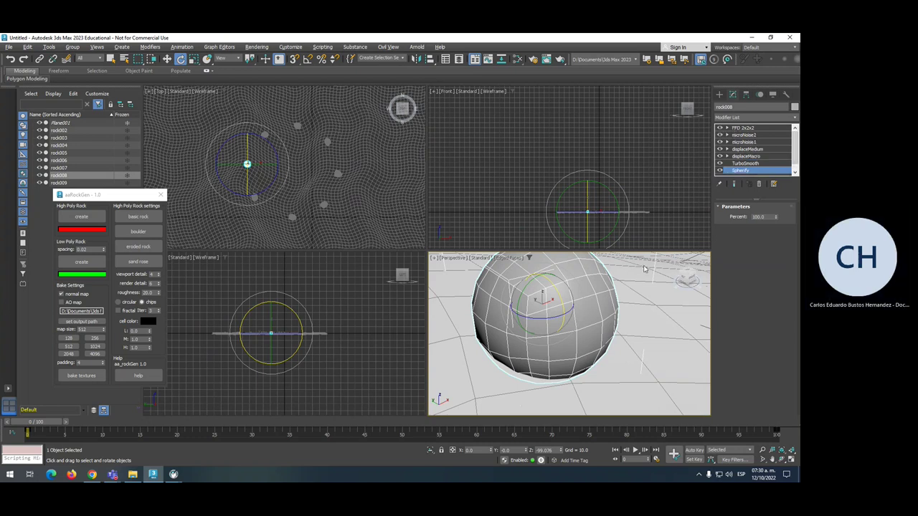
{"action": "scroll", "coordinate": [753, 165], "scroll_direction": "down", "scroll_amount": 1}
{"action": "left_click", "coordinate": [721, 173]}
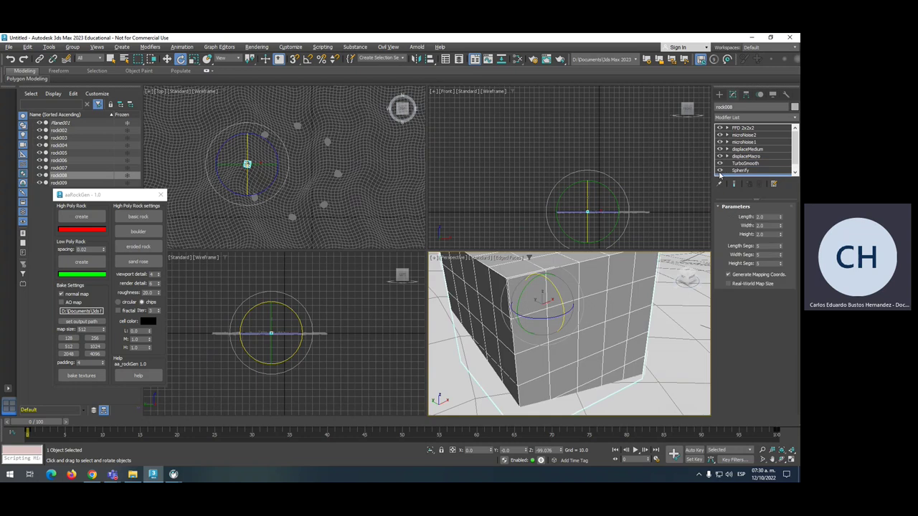
{"action": "scroll", "coordinate": [571, 324], "scroll_direction": "down", "scroll_amount": 8}
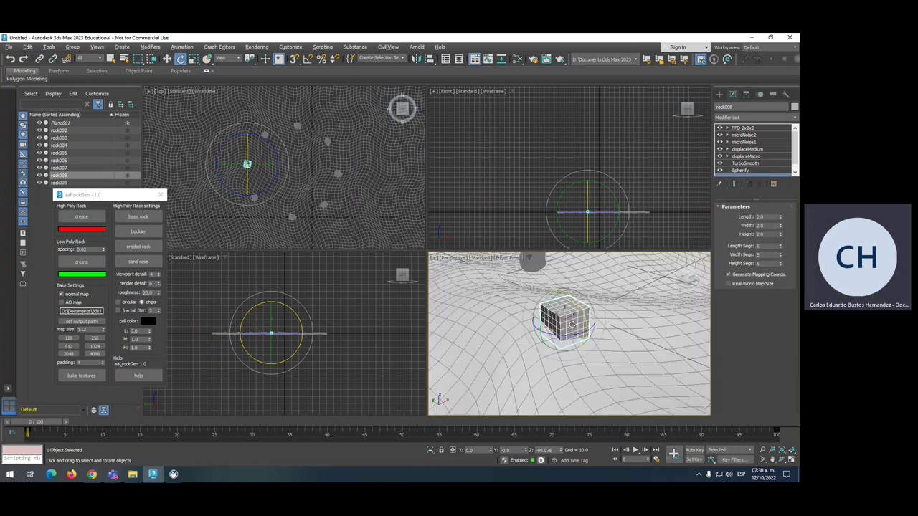
Turn off FFD 2x2x2 and microNoise2 on rock008 and hide the edged faces in the perspective view
{"action": "left_click", "coordinate": [743, 127]}
{"action": "left_click", "coordinate": [749, 142]}
{"action": "left_click", "coordinate": [749, 149]}
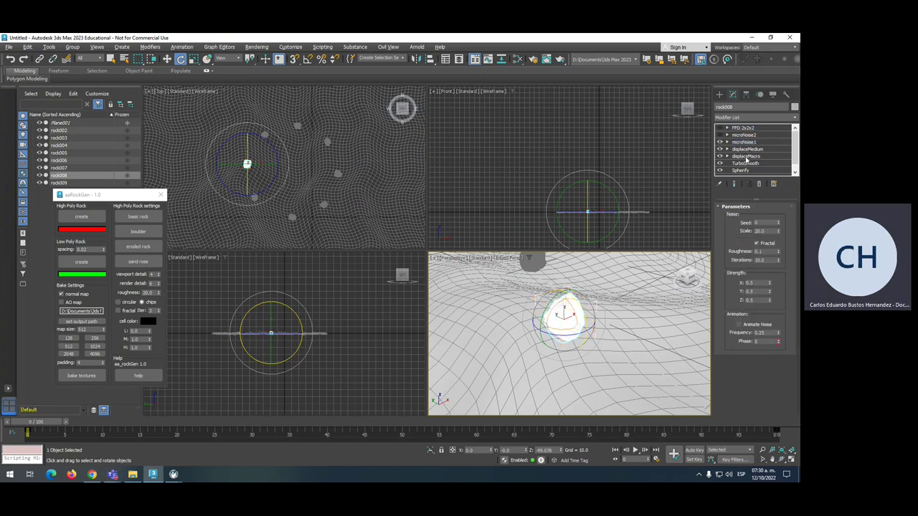
{"action": "left_click", "coordinate": [602, 328]}
{"action": "key", "text": "F4"}
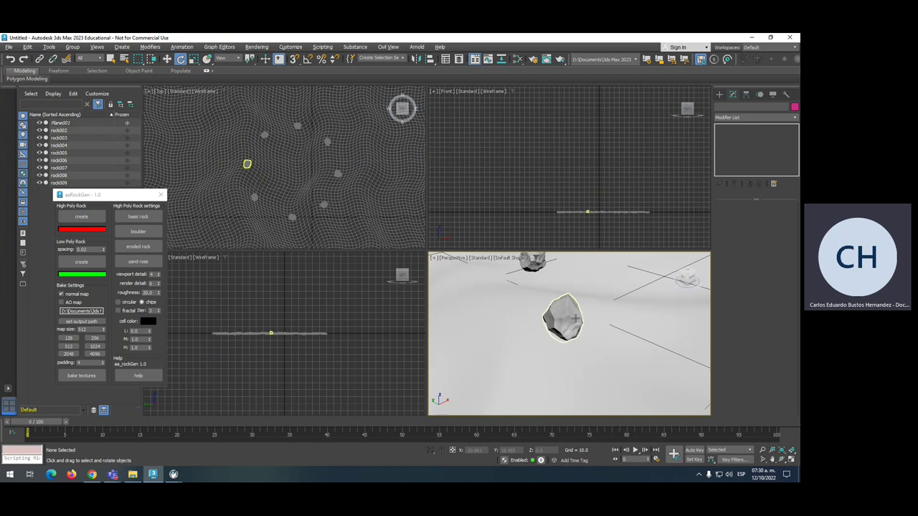
{"action": "left_click", "coordinate": [576, 319]}
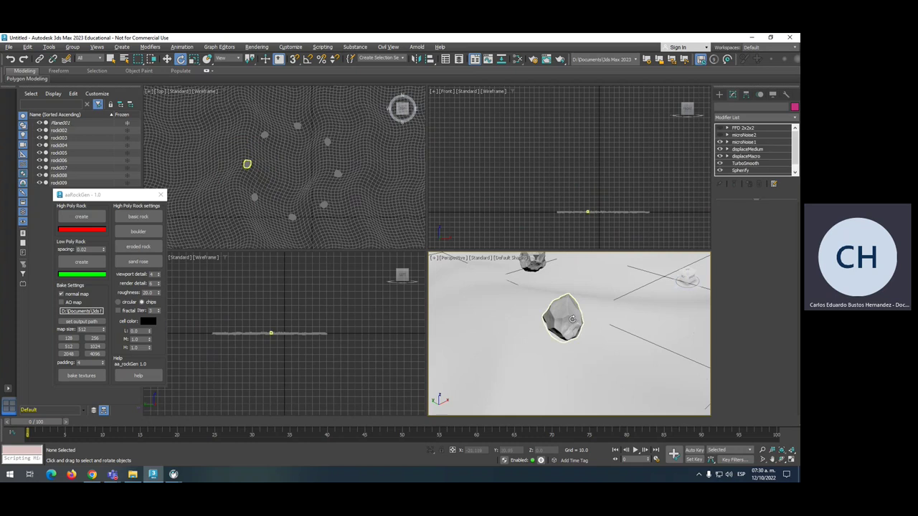
In rock008's microNoise1 modifier, set the noise scale to 48.6 and the roughness to about 0.61
{"action": "left_click", "coordinate": [742, 143]}
{"action": "left_click_drag", "start_coordinate": [778, 223], "coordinate": [6, 136]}
{"action": "left_click_drag", "start_coordinate": [794, 55], "coordinate": [770, 274]}
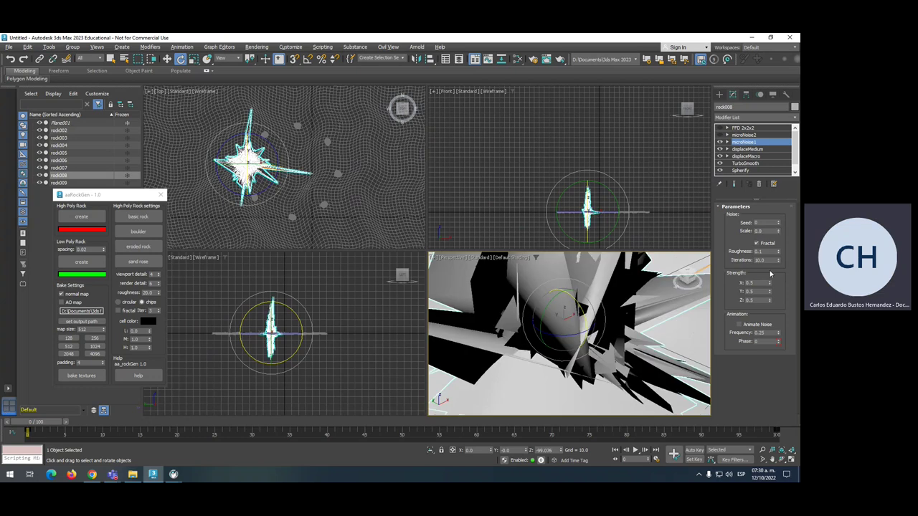
{"action": "left_click_drag", "start_coordinate": [696, 303], "coordinate": [787, 178]}
{"action": "left_click_drag", "start_coordinate": [780, 254], "coordinate": [780, 235]}
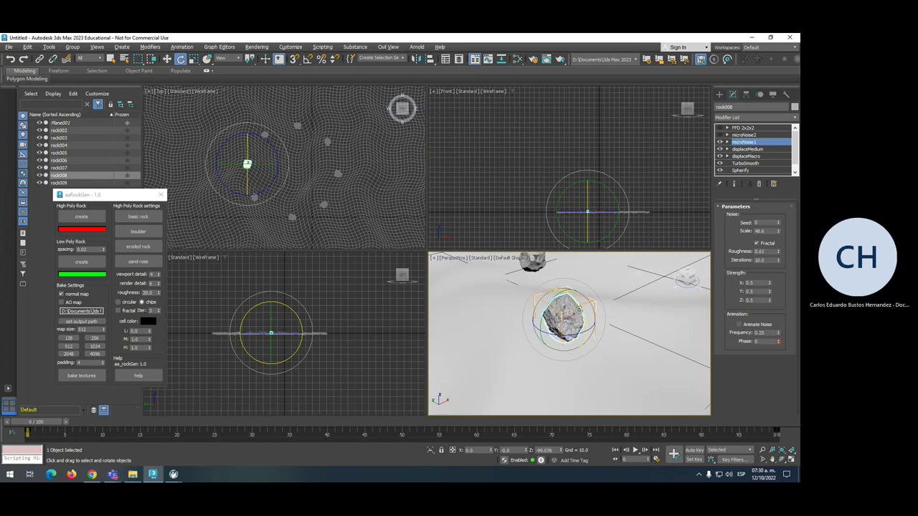
Uniformly enlarge rock008 to about 168 percent and rock002 to about 144 percent
{"action": "middle_click_drag", "start_coordinate": [579, 309], "coordinate": [549, 322], "text": "alt"}
{"action": "left_click_drag", "start_coordinate": [547, 322], "coordinate": [629, 312]}
{"action": "key", "text": "r"}
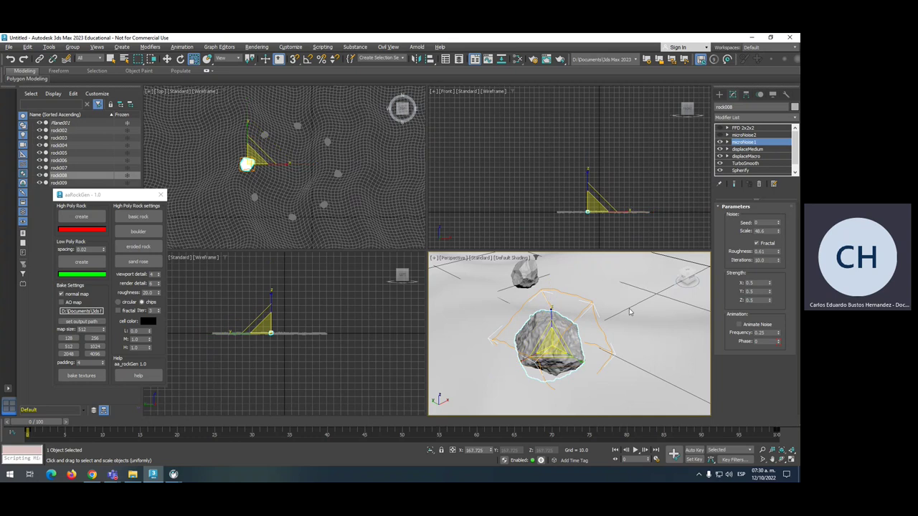
{"action": "scroll", "coordinate": [630, 311], "scroll_direction": "down", "scroll_amount": 5}
{"action": "middle_click_drag", "start_coordinate": [571, 339], "coordinate": [561, 355]}
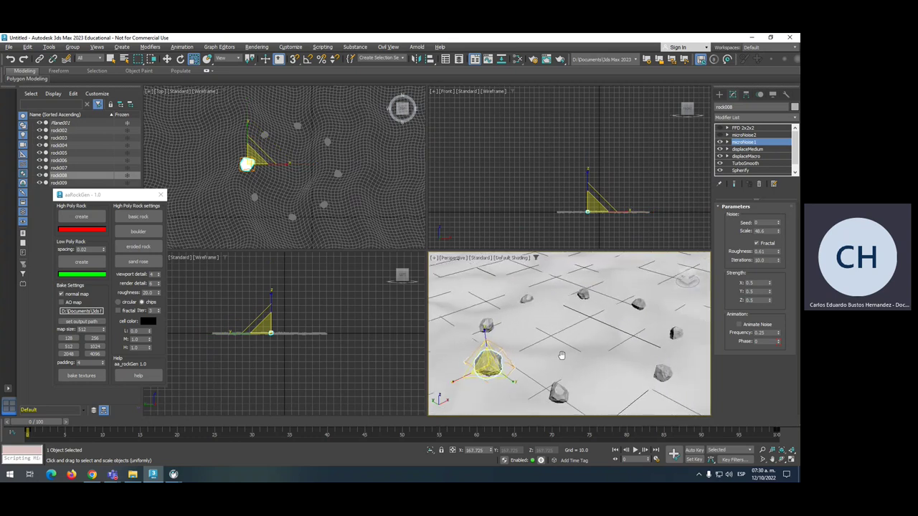
{"action": "left_click", "coordinate": [663, 367]}
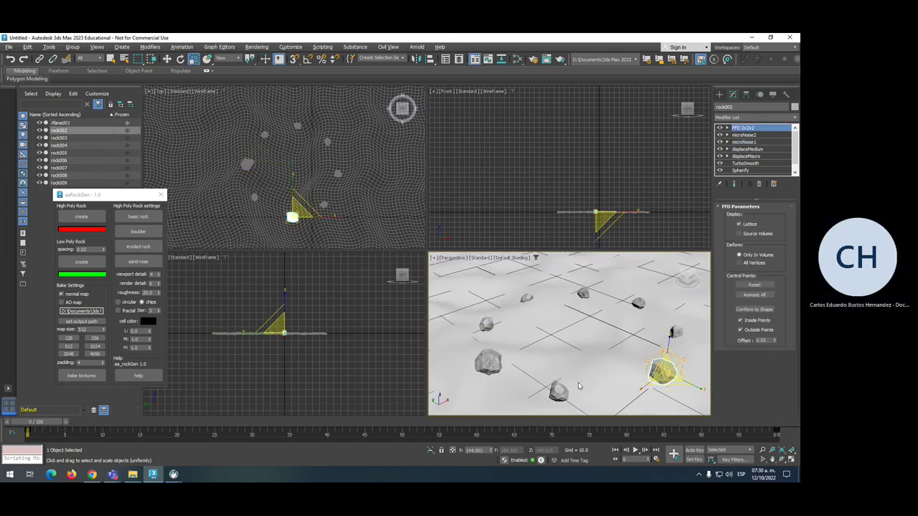
Enlarge rock006 and scale it unevenly along its axes into a wider, flatter shape, then deselect it
{"action": "left_click", "coordinate": [527, 294]}
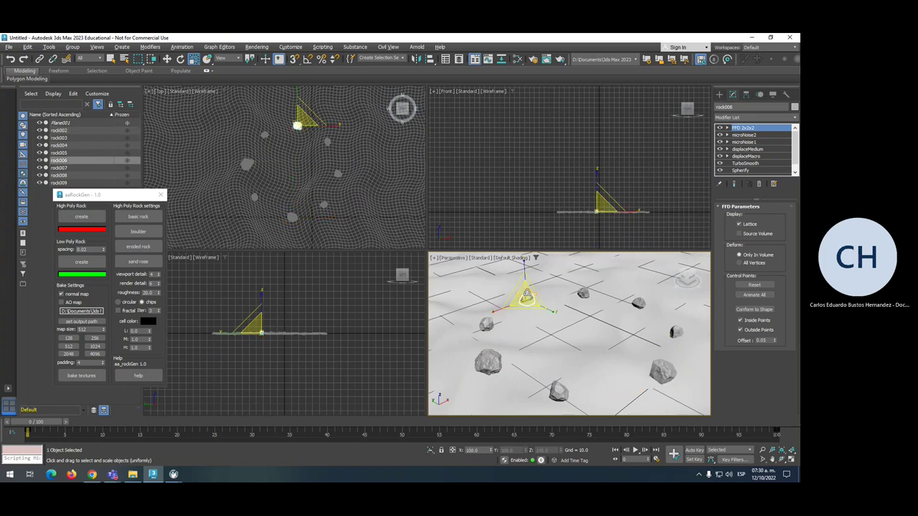
{"action": "left_click_drag", "start_coordinate": [527, 294], "coordinate": [555, 278]}
{"action": "right_click", "coordinate": [537, 306]}
{"action": "left_click", "coordinate": [544, 313]}
{"action": "key", "text": "r"}
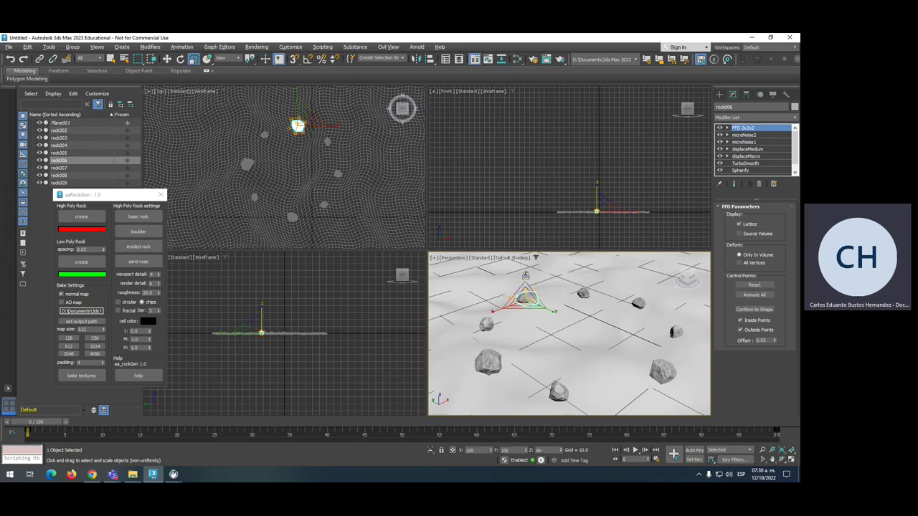
{"action": "left_click_drag", "start_coordinate": [501, 308], "coordinate": [494, 309]}
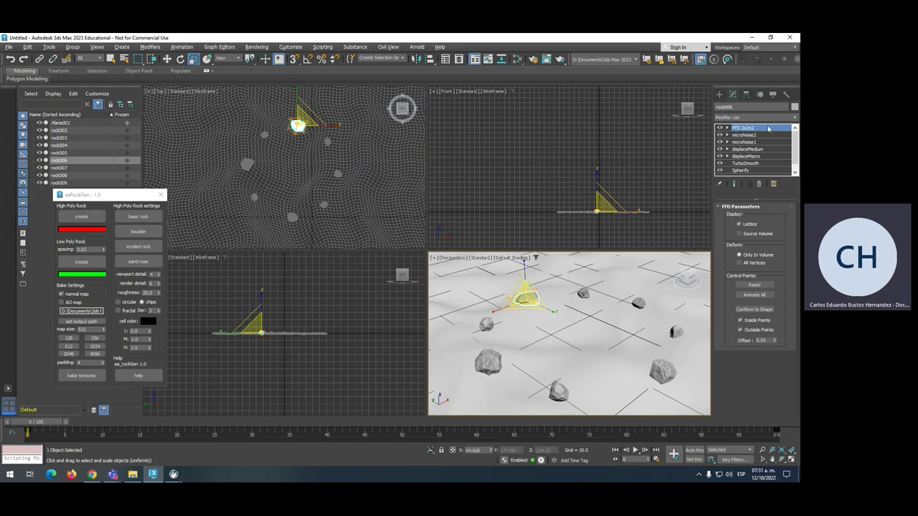
{"action": "left_click", "coordinate": [515, 333]}
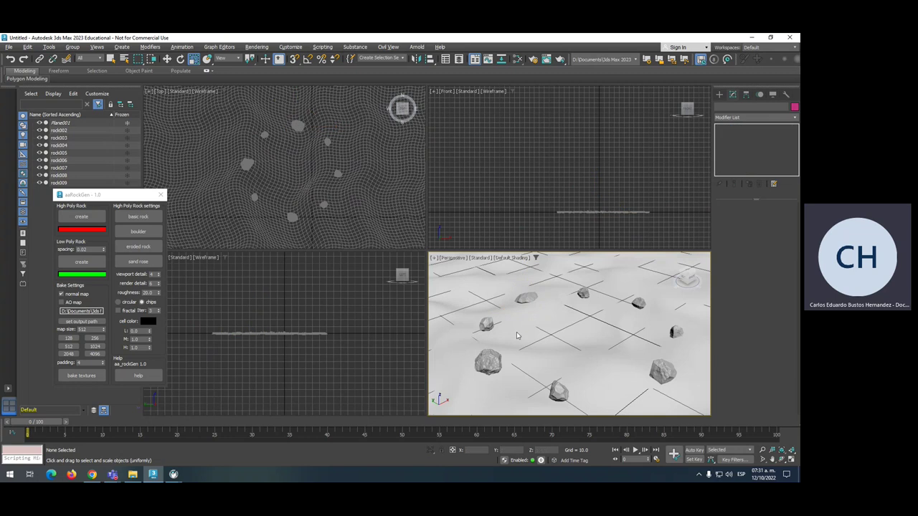
Enable viewport rendering for the Line spline and draw a wavy line outward from the centre of the rock ring in the top view
{"action": "middle_click_drag", "start_coordinate": [548, 329], "coordinate": [540, 317]}
{"action": "scroll", "coordinate": [540, 318], "scroll_direction": "down", "scroll_amount": 4}
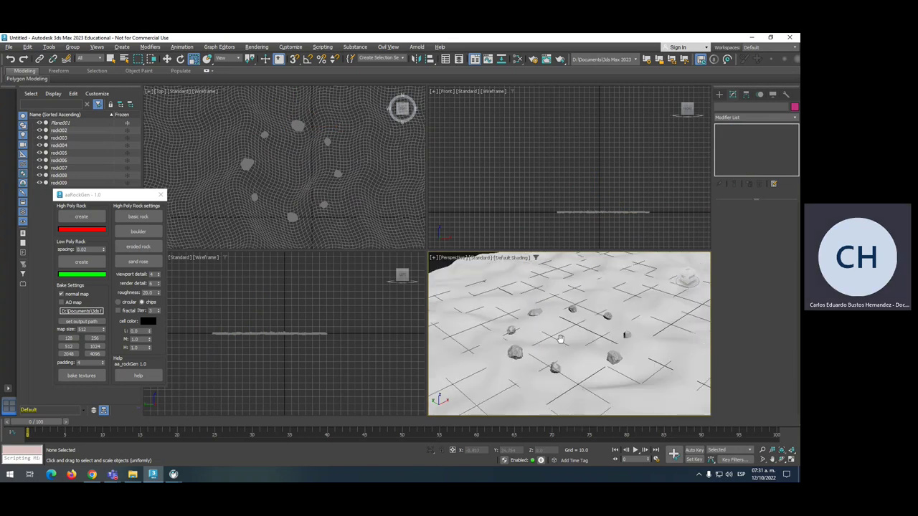
{"action": "left_click", "coordinate": [719, 94]}
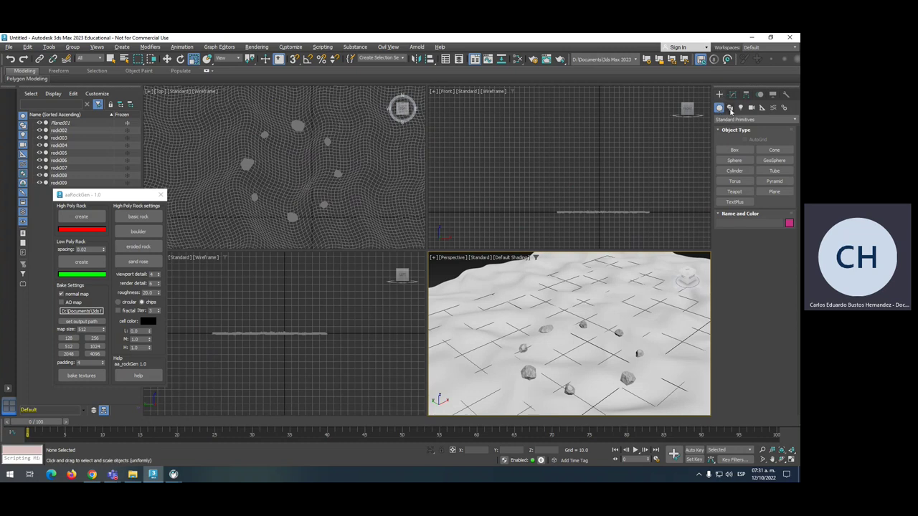
{"action": "left_click", "coordinate": [730, 107]}
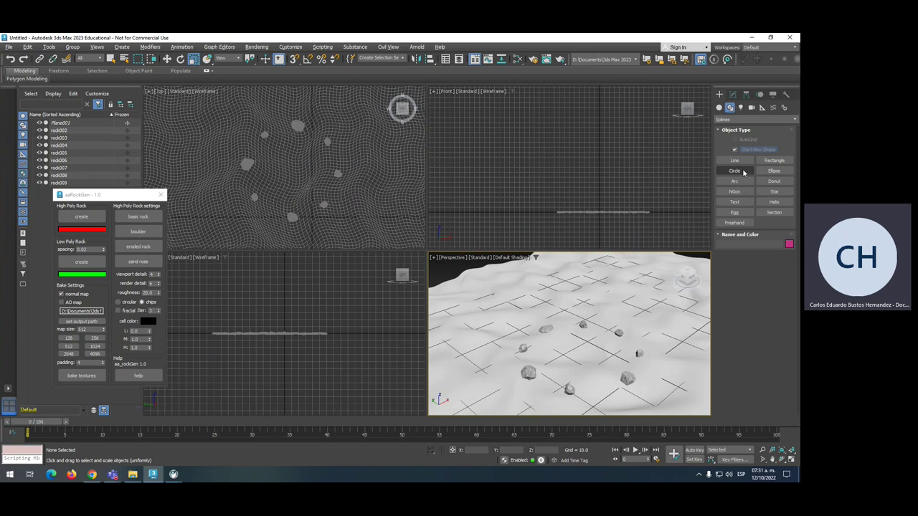
{"action": "left_click", "coordinate": [736, 161]}
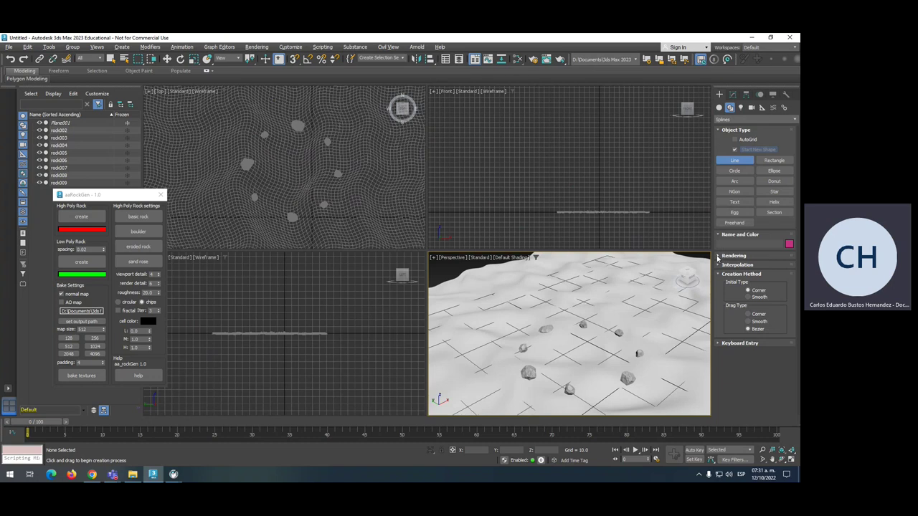
{"action": "left_click", "coordinate": [718, 257]}
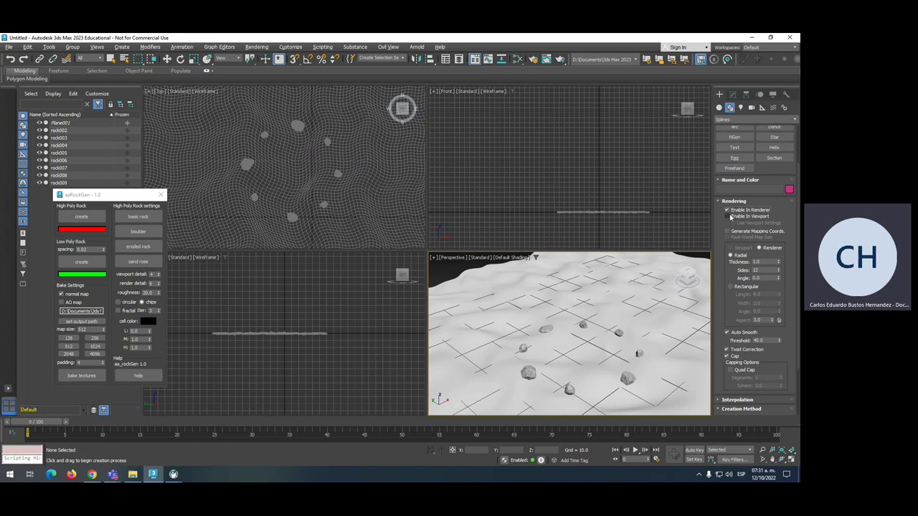
{"action": "left_click", "coordinate": [727, 216]}
{"action": "scroll", "coordinate": [311, 173], "scroll_direction": "up", "scroll_amount": 2}
{"action": "mouse_move", "coordinate": [286, 175]}
{"action": "left_mouse_down"}
{"action": "mouse_move", "coordinate": [310, 196]}
{"action": "mouse_move", "coordinate": [316, 223]}
{"action": "mouse_move", "coordinate": [390, 201]}
{"action": "mouse_move", "coordinate": [337, 215]}
{"action": "mouse_move", "coordinate": [351, 228]}
{"action": "left_mouse_up"}
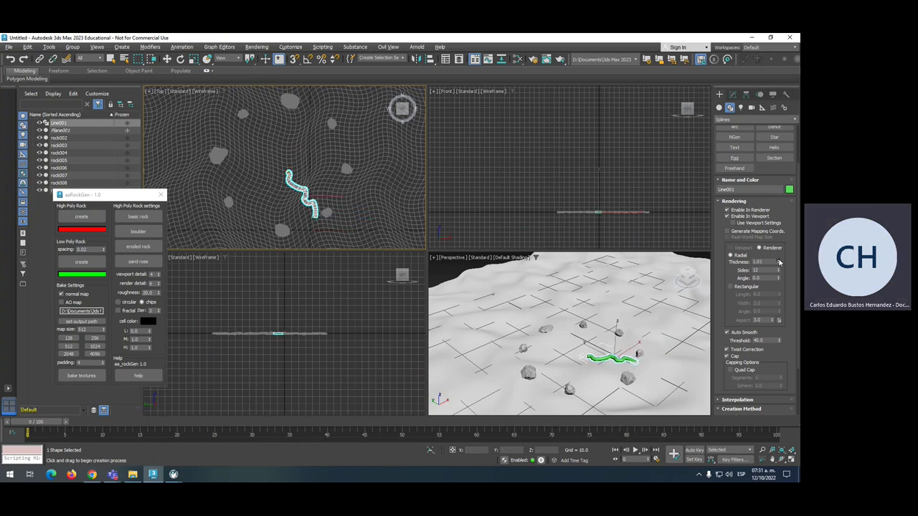
Set the radial thickness to 1.47 and draw seven more wavy lines radiating from the centre of the rock ring
{"action": "left_click_drag", "start_coordinate": [779, 263], "coordinate": [780, 251]}
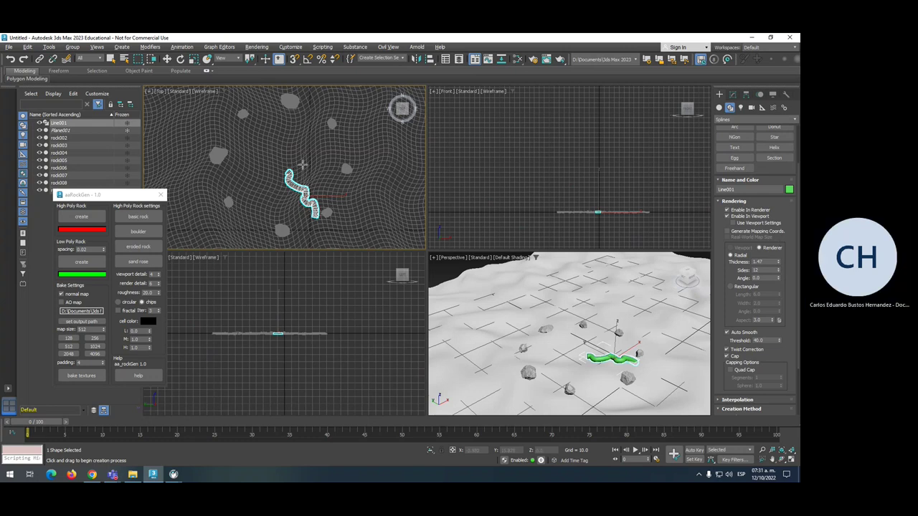
{"action": "mouse_move", "coordinate": [301, 165]}
{"action": "left_mouse_down"}
{"action": "mouse_move", "coordinate": [338, 173]}
{"action": "mouse_move", "coordinate": [365, 159]}
{"action": "left_mouse_up"}
{"action": "left_click_drag", "start_coordinate": [324, 131], "coordinate": [279, 155]}
{"action": "left_click_drag", "start_coordinate": [254, 113], "coordinate": [269, 163]}
{"action": "mouse_move", "coordinate": [223, 139]}
{"action": "left_mouse_down"}
{"action": "mouse_move", "coordinate": [247, 158]}
{"action": "mouse_move", "coordinate": [271, 159]}
{"action": "left_mouse_up"}
{"action": "mouse_move", "coordinate": [217, 189]}
{"action": "left_mouse_down"}
{"action": "mouse_move", "coordinate": [240, 187]}
{"action": "mouse_move", "coordinate": [245, 172]}
{"action": "mouse_move", "coordinate": [272, 171]}
{"action": "mouse_move", "coordinate": [235, 231]}
{"action": "left_mouse_up"}
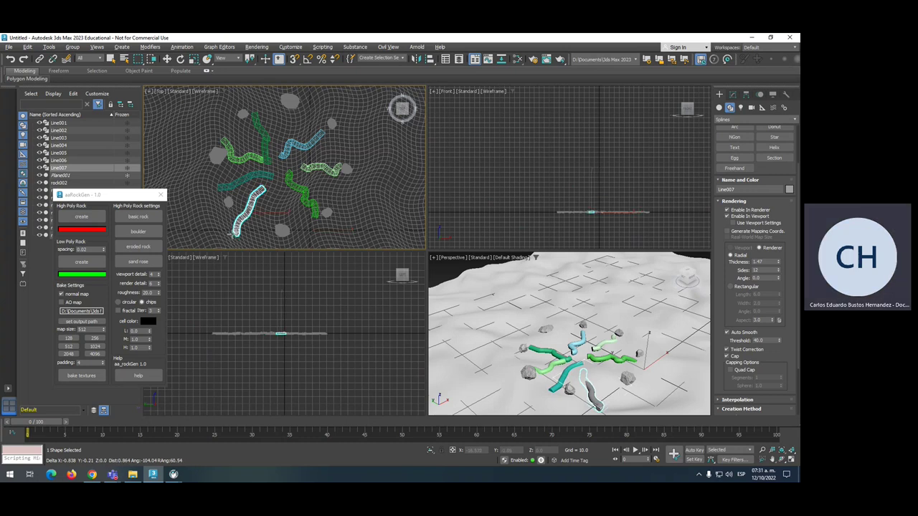
{"action": "mouse_move", "coordinate": [277, 192]}
{"action": "left_mouse_down"}
{"action": "mouse_move", "coordinate": [290, 237]}
{"action": "mouse_move", "coordinate": [387, 230]}
{"action": "left_mouse_up"}
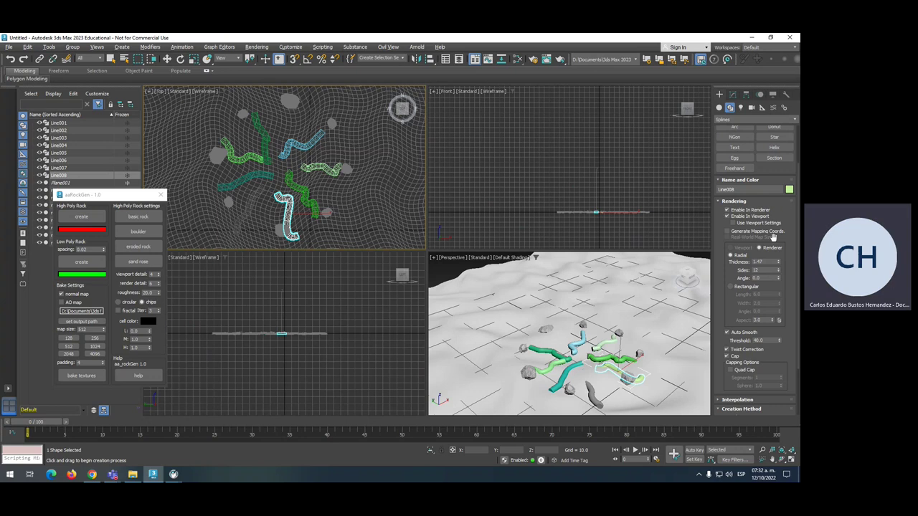
Tilt the grey line Line007 so its inner end rises above the ground, leaving nothing selected
{"action": "key", "text": "w"}
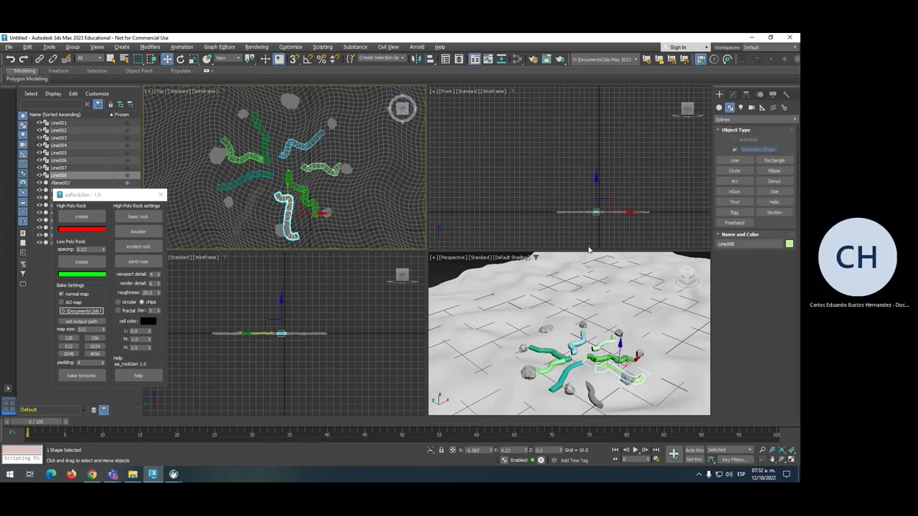
{"action": "scroll", "coordinate": [595, 212], "scroll_direction": "up", "scroll_amount": 5}
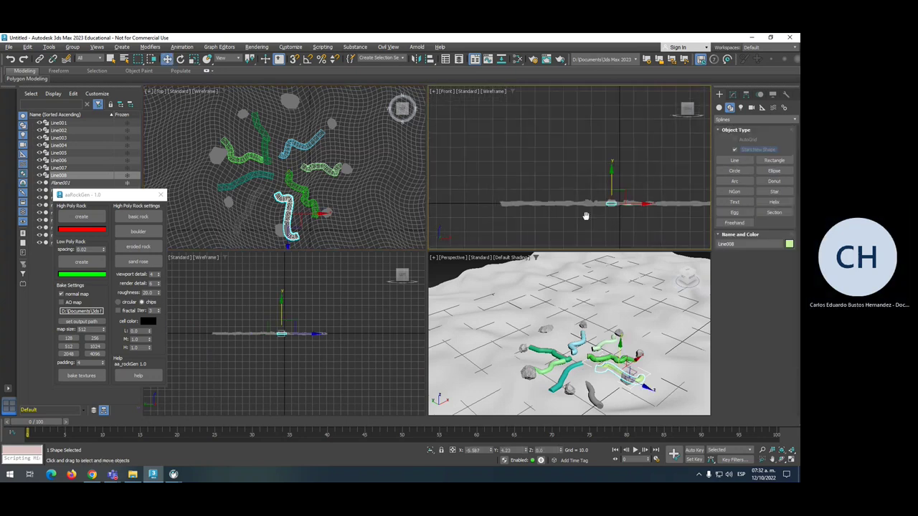
{"action": "left_click", "coordinate": [588, 389]}
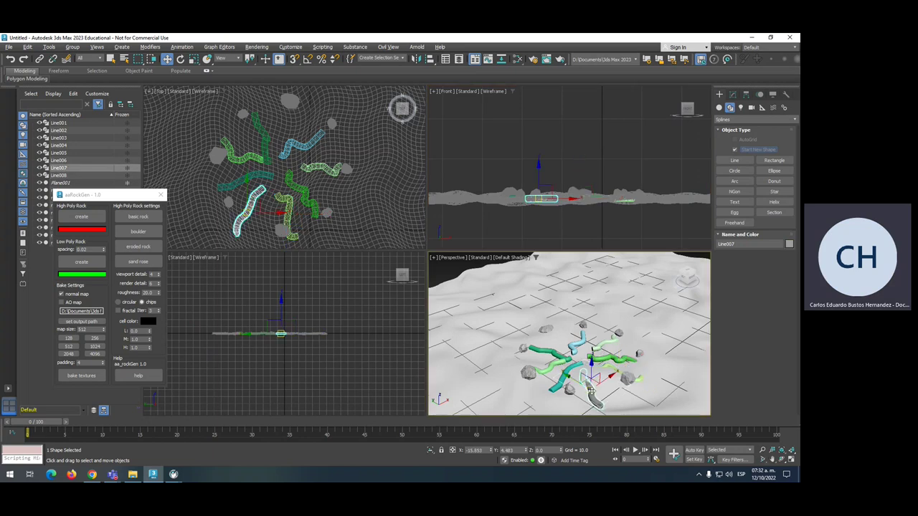
{"action": "key", "text": "e"}
{"action": "left_click_drag", "start_coordinate": [599, 376], "coordinate": [604, 377]}
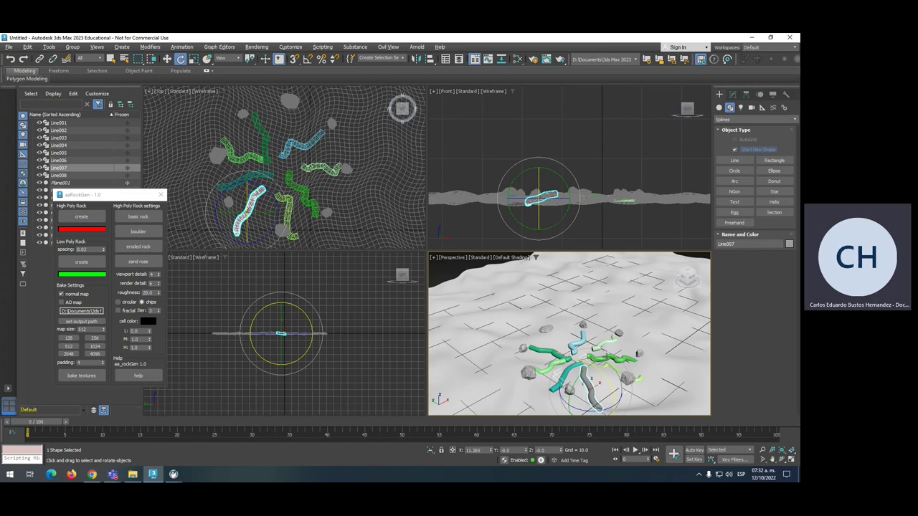
{"action": "left_click", "coordinate": [608, 367]}
{"action": "left_click", "coordinate": [560, 363]}
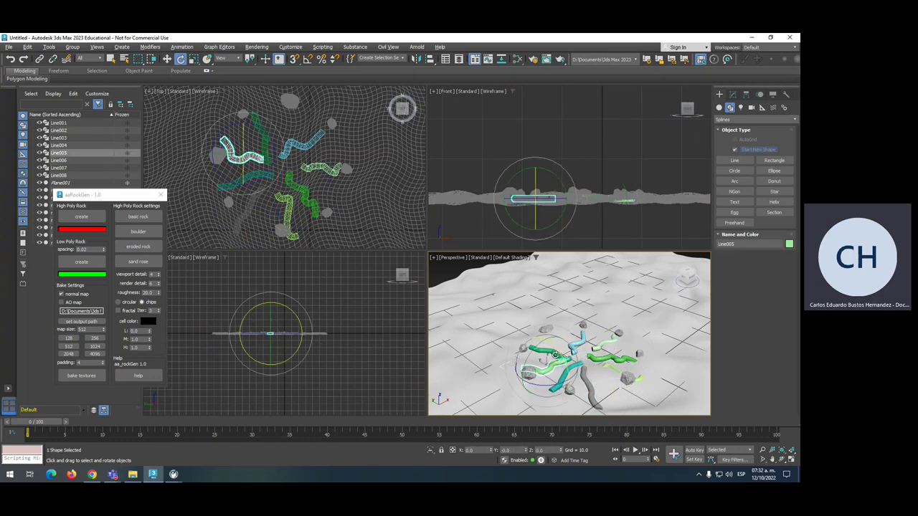
{"action": "left_click", "coordinate": [560, 341]}
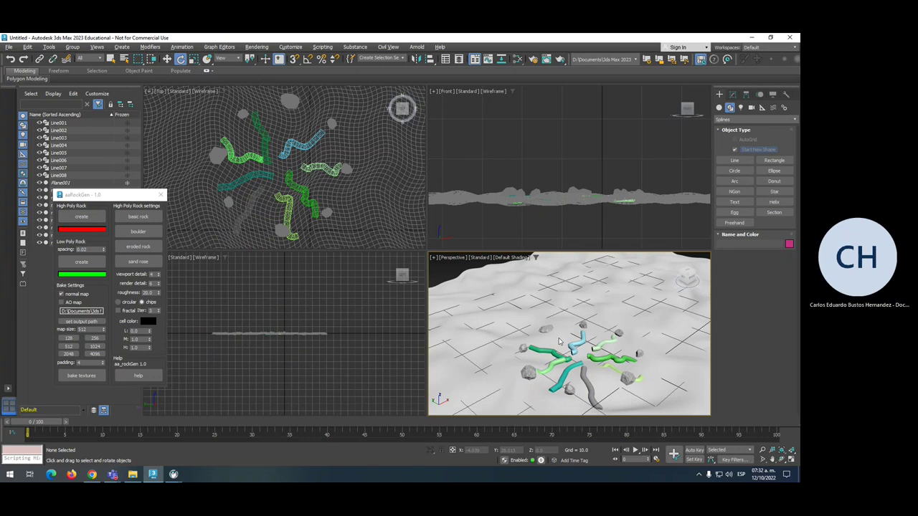
{"action": "left_click", "coordinate": [561, 344]}
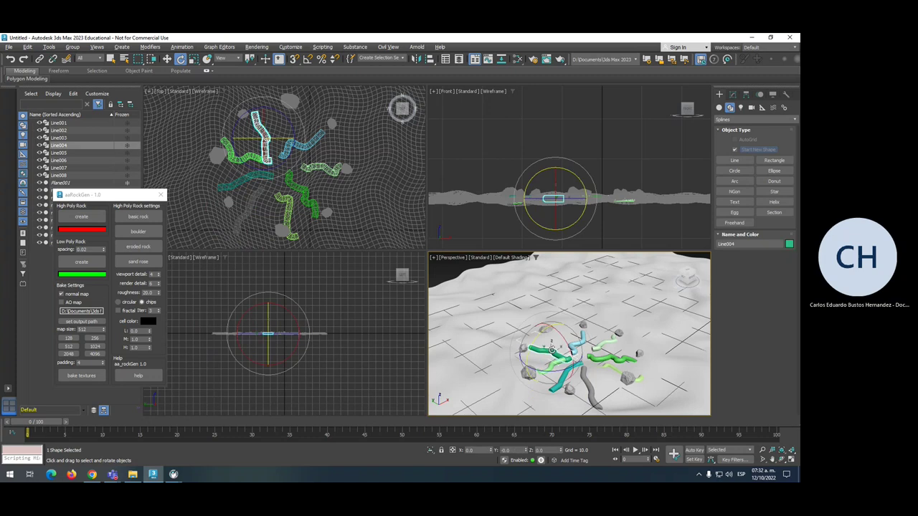
{"action": "left_click", "coordinate": [625, 316]}
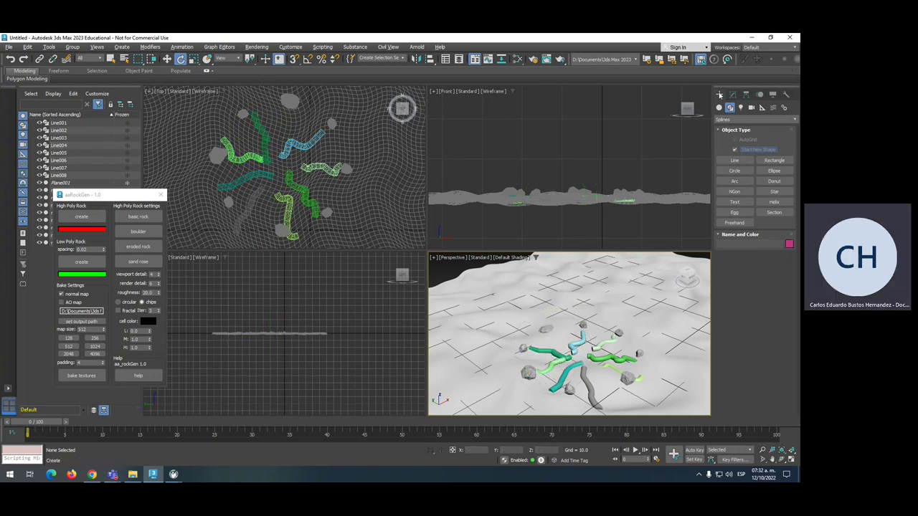
Start the SphereGizmo helper from the Atmospheric Apparatus category
{"action": "left_click", "coordinate": [773, 110]}
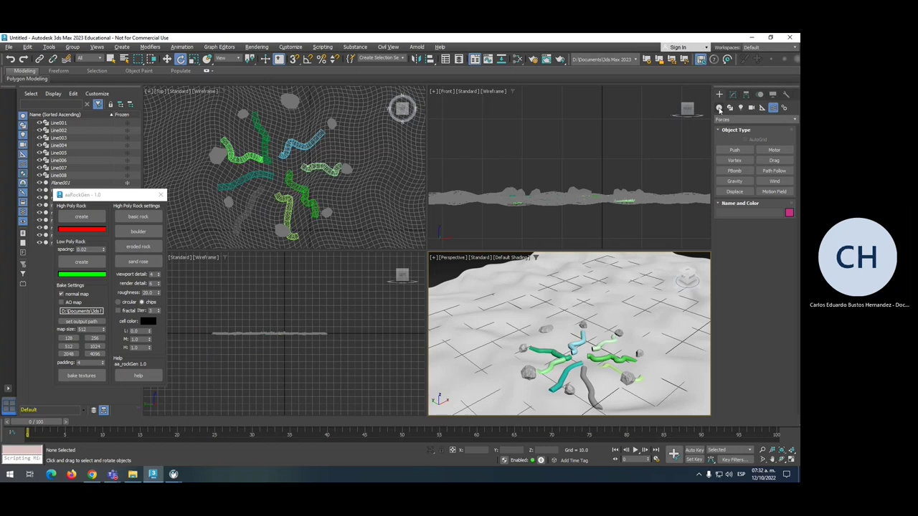
{"action": "left_click", "coordinate": [762, 108]}
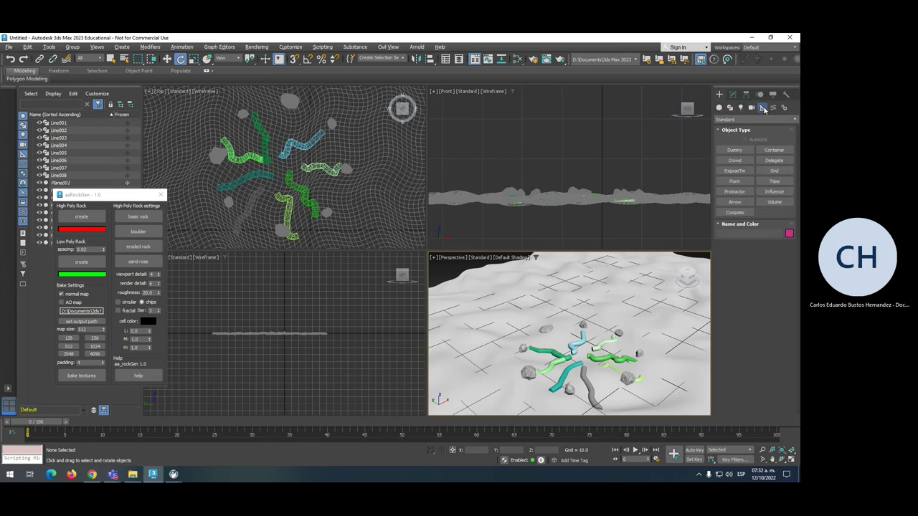
{"action": "left_click", "coordinate": [773, 107]}
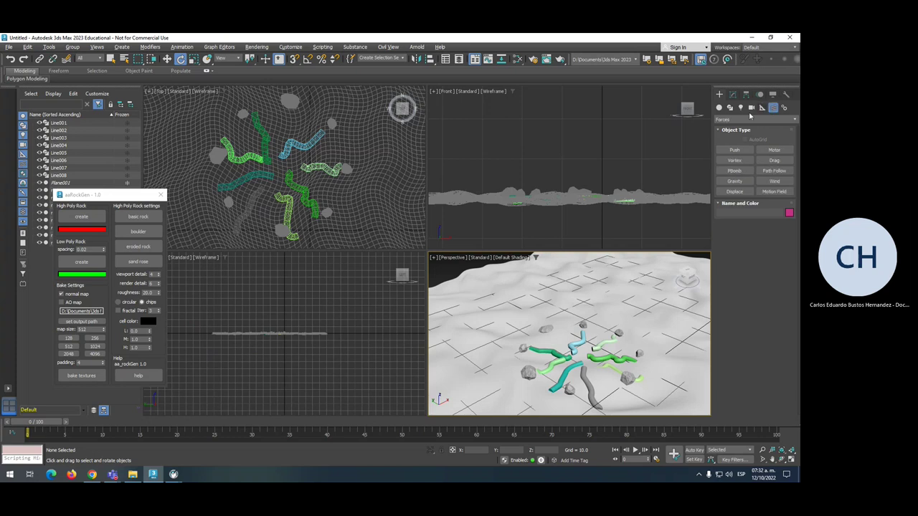
{"action": "left_click", "coordinate": [742, 119]}
{"action": "left_click", "coordinate": [762, 108]}
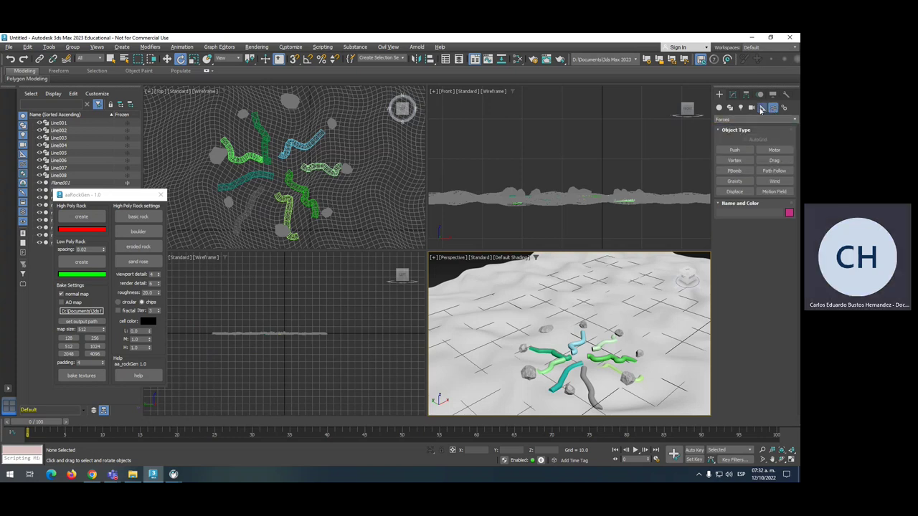
{"action": "left_click", "coordinate": [753, 119]}
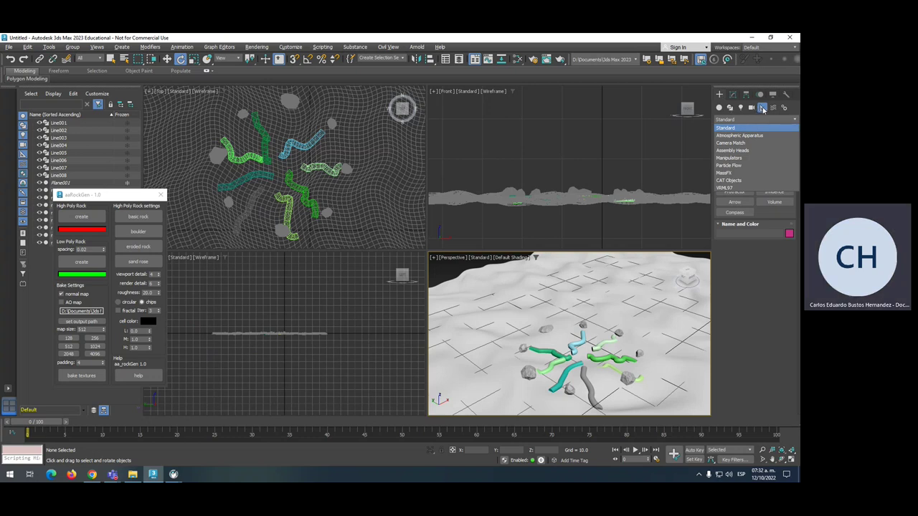
{"action": "left_click", "coordinate": [738, 121]}
{"action": "left_click", "coordinate": [740, 121]}
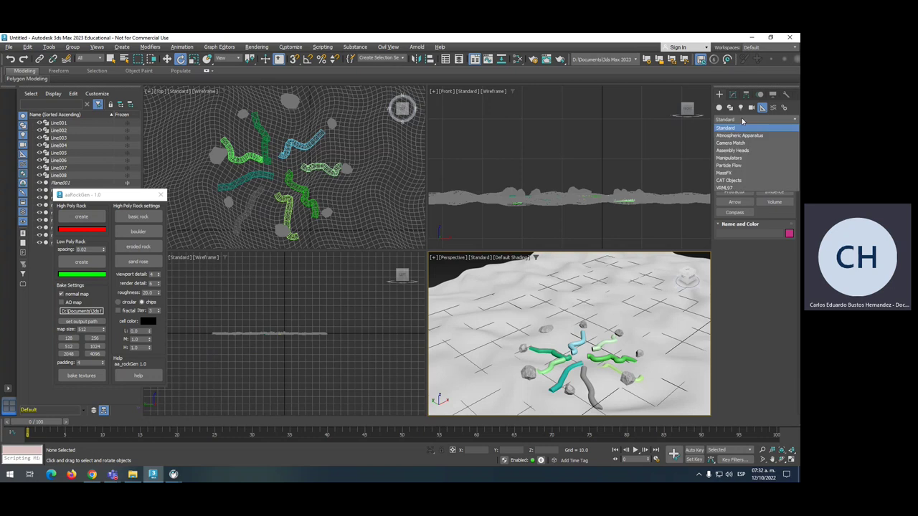
{"action": "left_click", "coordinate": [740, 135]}
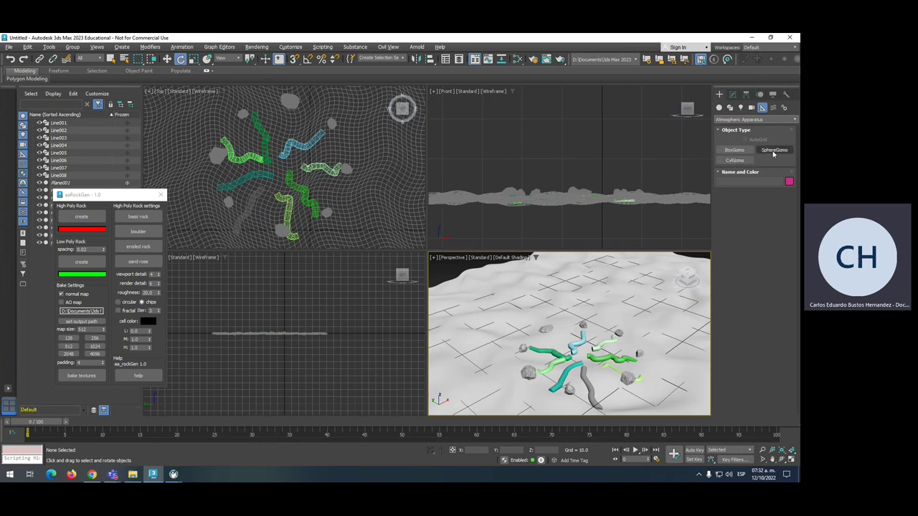
{"action": "left_click", "coordinate": [773, 151]}
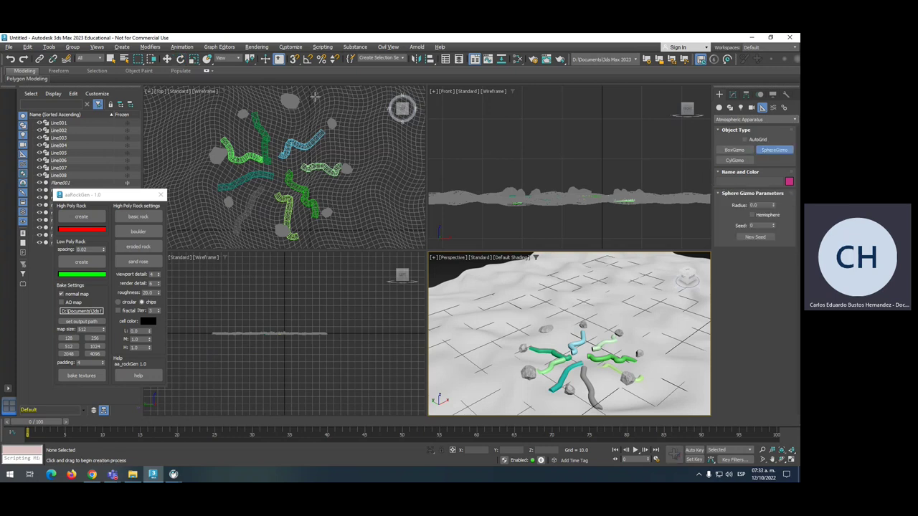
Close the aaRockGen window and narrow the scene explorer to enlarge the viewports
{"action": "left_click_drag", "start_coordinate": [145, 198], "coordinate": [126, 228]}
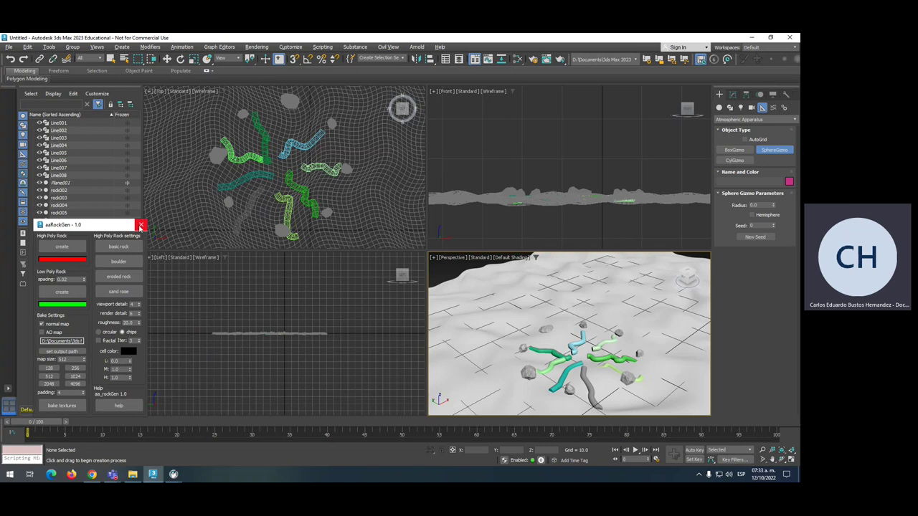
{"action": "left_click", "coordinate": [141, 226]}
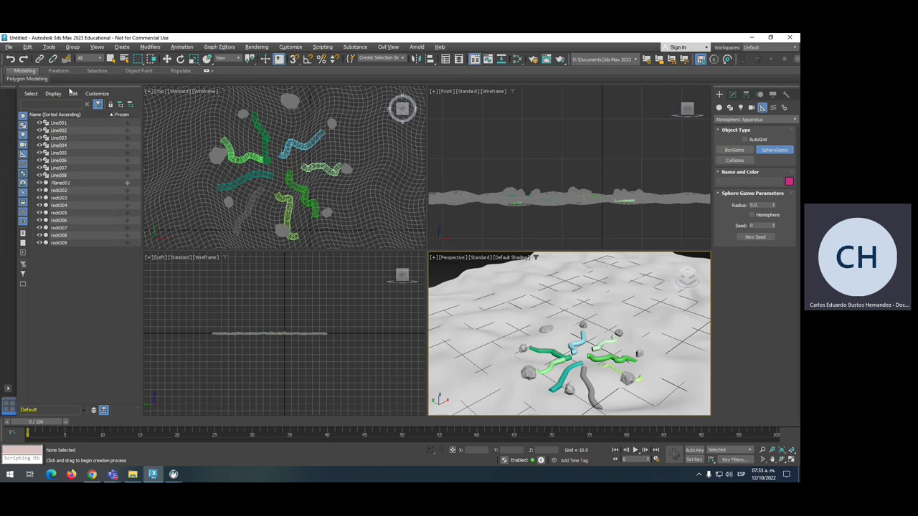
{"action": "left_click_drag", "start_coordinate": [142, 212], "coordinate": [61, 212]}
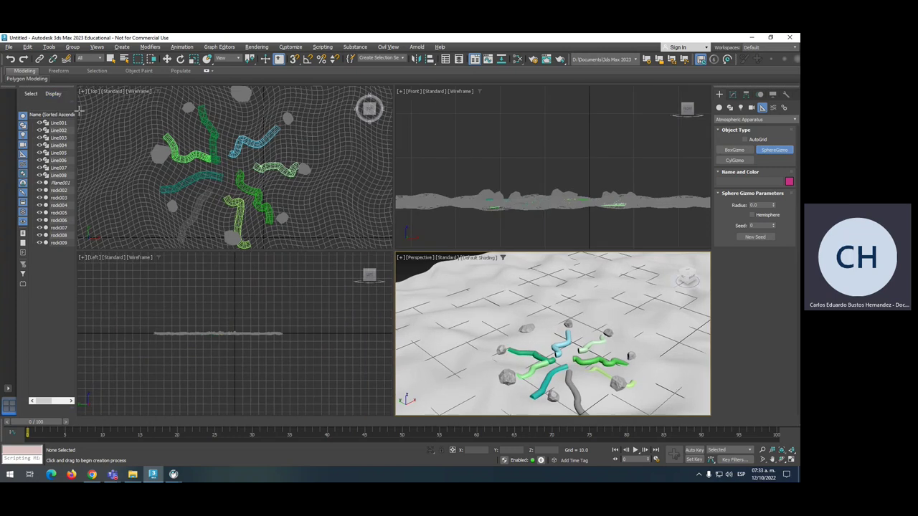
Place a sphere gizmo with a radius of about 6.39 at the centre of the radiating lines and make it a hemisphere
{"action": "left_click_drag", "start_coordinate": [229, 166], "coordinate": [247, 187]}
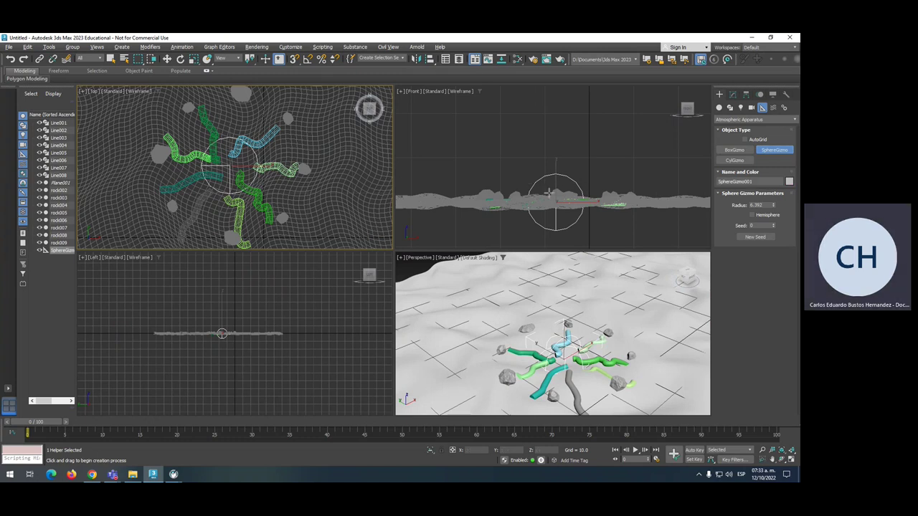
{"action": "left_click", "coordinate": [751, 215]}
{"action": "mouse_move", "coordinate": [565, 288]}
{"action": "middle_mouse_down", "text": "alt"}
{"action": "mouse_move", "coordinate": [568, 223]}
{"action": "mouse_move", "coordinate": [551, 285]}
{"action": "middle_mouse_up", "text": "alt"}
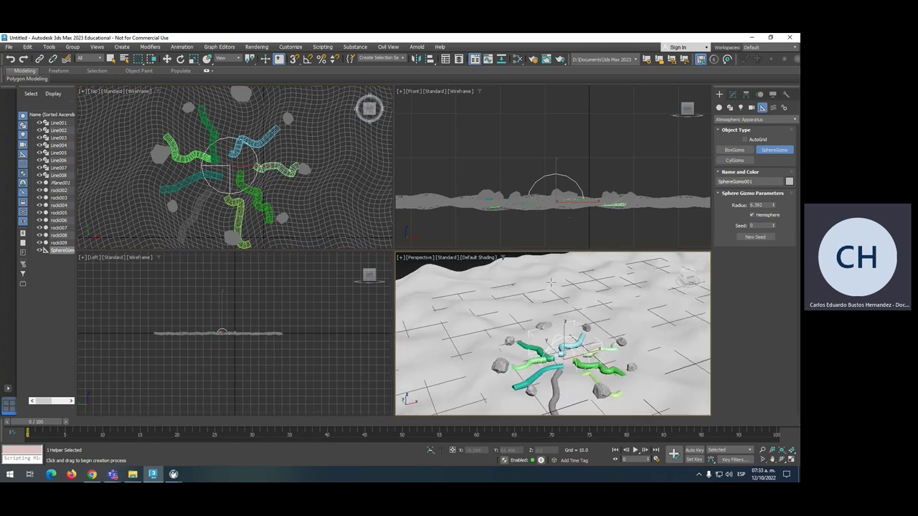
Stretch the hemisphere gizmo vertically to about 371 percent, forming a tall flame-shaped dome
{"action": "right_click", "coordinate": [574, 184]}
{"action": "key", "text": "r"}
{"action": "middle_click_drag", "start_coordinate": [556, 175], "coordinate": [553, 101]}
{"action": "left_click_drag", "start_coordinate": [553, 100], "coordinate": [552, 86]}
{"action": "key", "text": "r"}
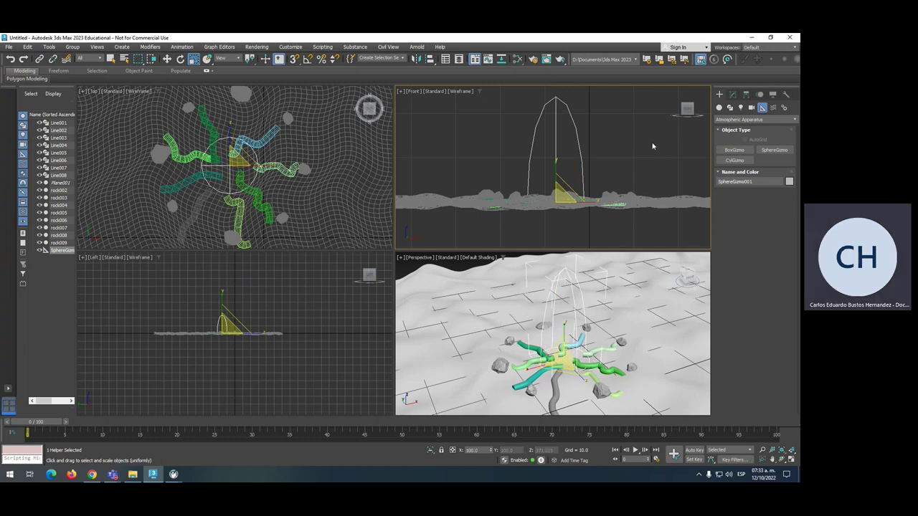
Add a new Fire Effect atmosphere to the hemisphere gizmo
{"action": "left_click", "coordinate": [733, 95]}
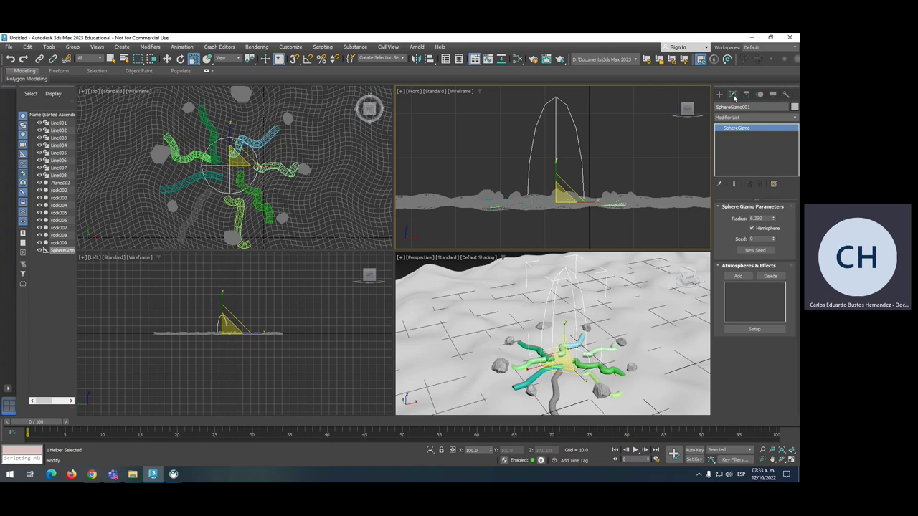
{"action": "left_click", "coordinate": [738, 277]}
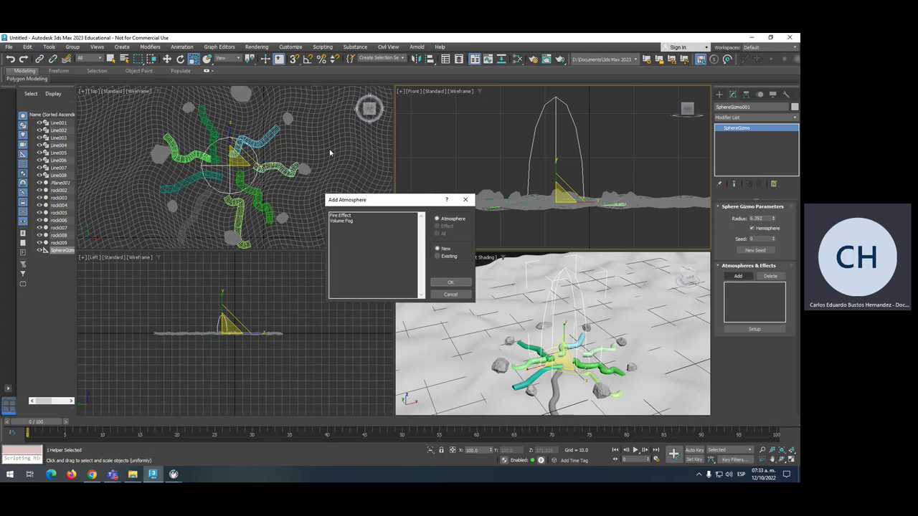
{"action": "left_click", "coordinate": [345, 217]}
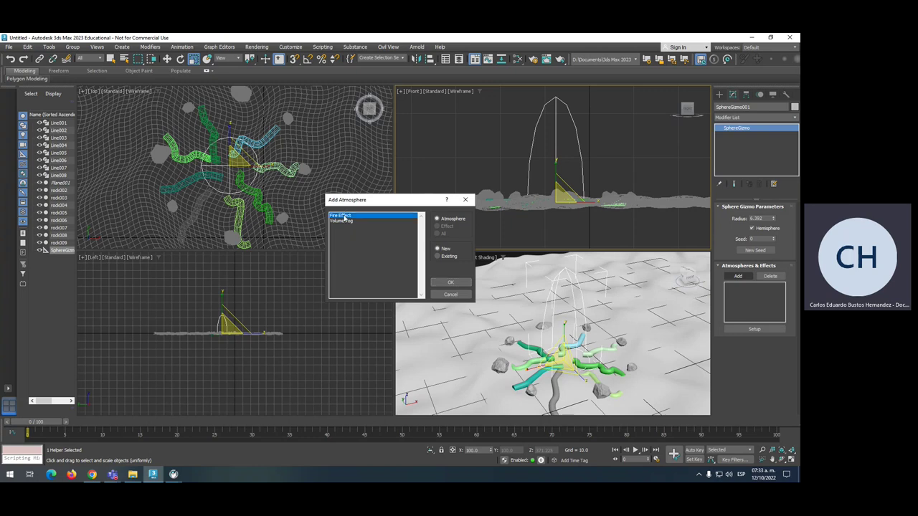
{"action": "left_click", "coordinate": [466, 283]}
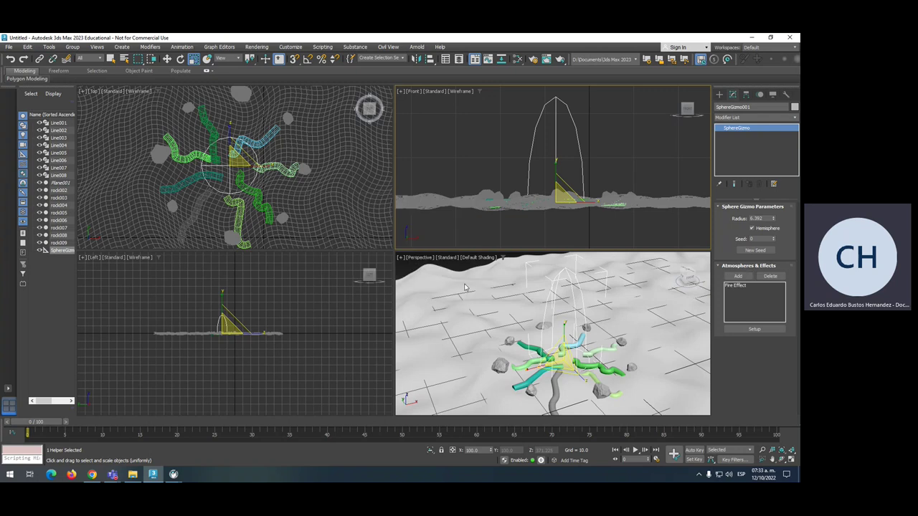
Open the environment setup of the gizmo's Fire Effect and render an exposure preview of the front view
{"action": "left_click", "coordinate": [731, 287]}
{"action": "left_click", "coordinate": [754, 329]}
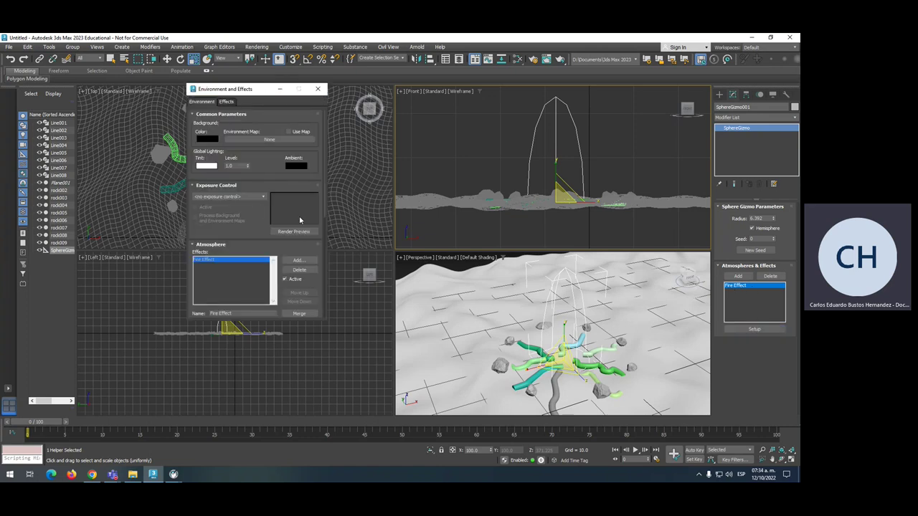
{"action": "left_click", "coordinate": [293, 230]}
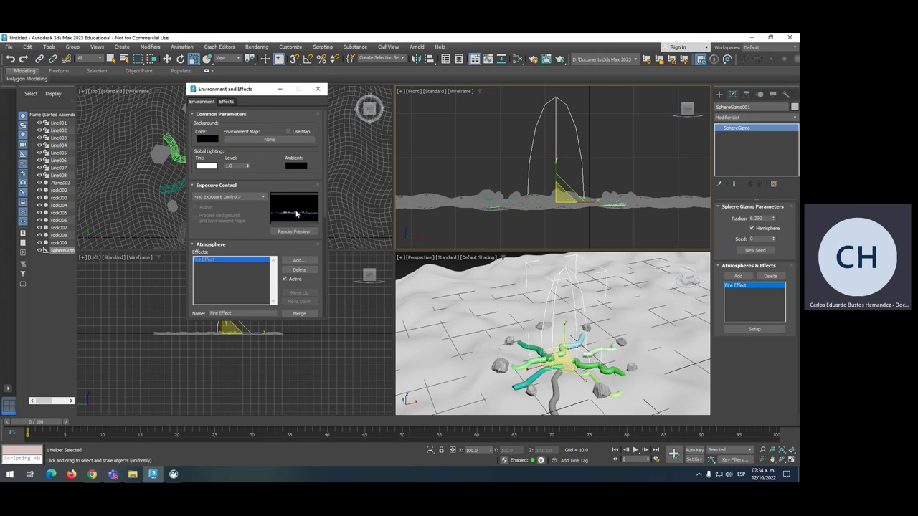
Render an exposure preview and a full test frame of the perspective view, and close the rendered frame
{"action": "left_click", "coordinate": [477, 301]}
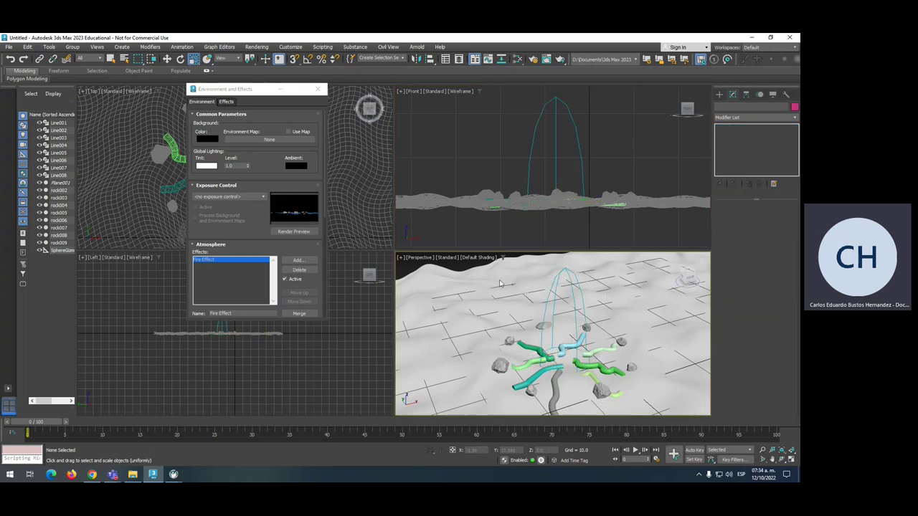
{"action": "left_click", "coordinate": [294, 232]}
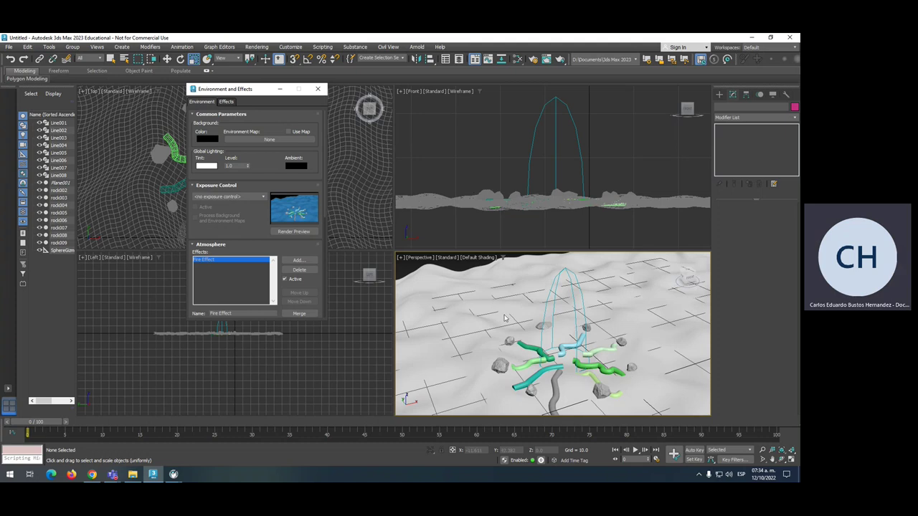
{"action": "key", "text": "shift+q"}
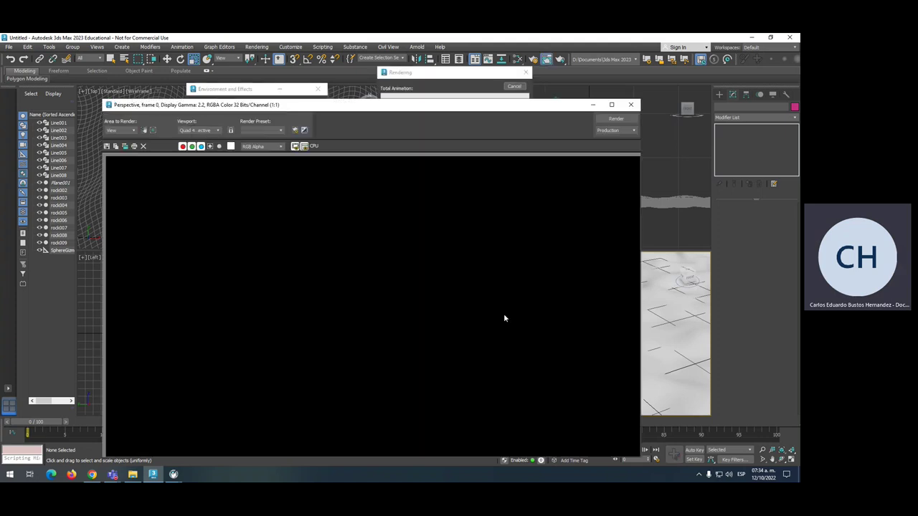
{"action": "left_click", "coordinate": [631, 104]}
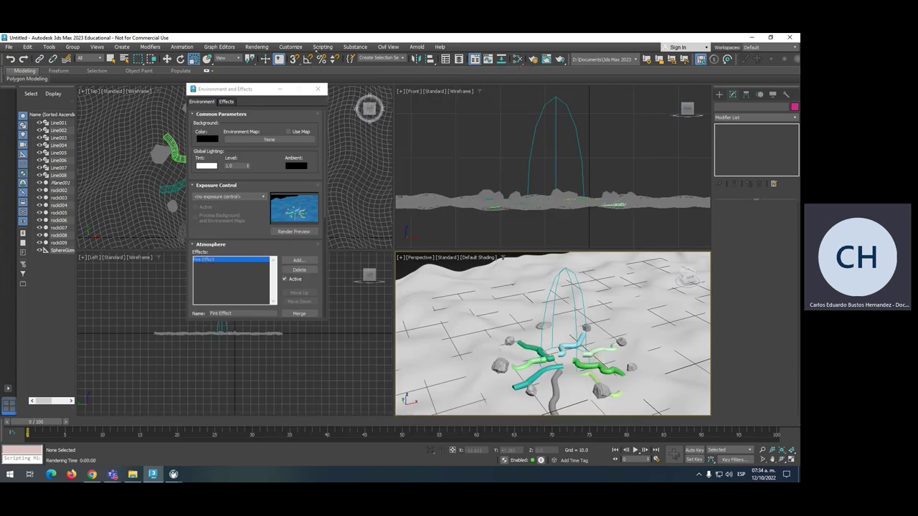
Switch the renderer to Scanline Renderer and render a test frame of the perspective view
{"action": "left_click", "coordinate": [257, 47]}
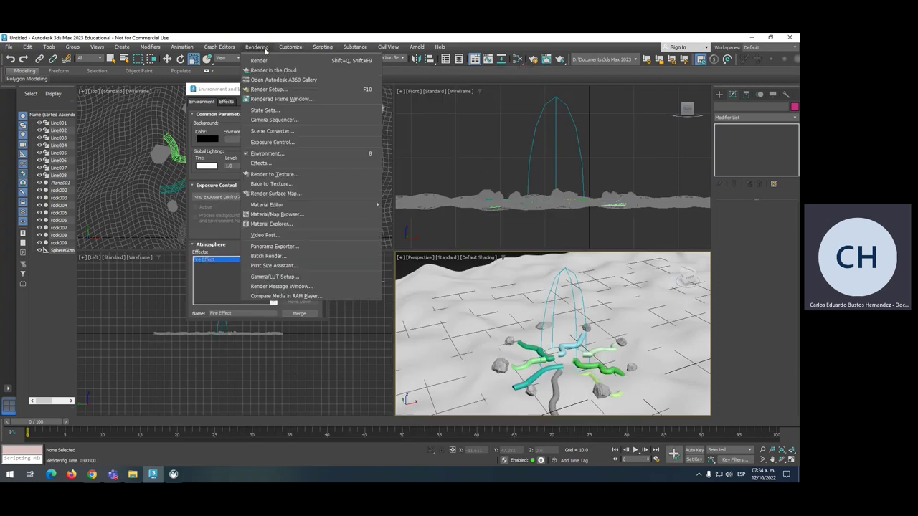
{"action": "left_click", "coordinate": [282, 90]}
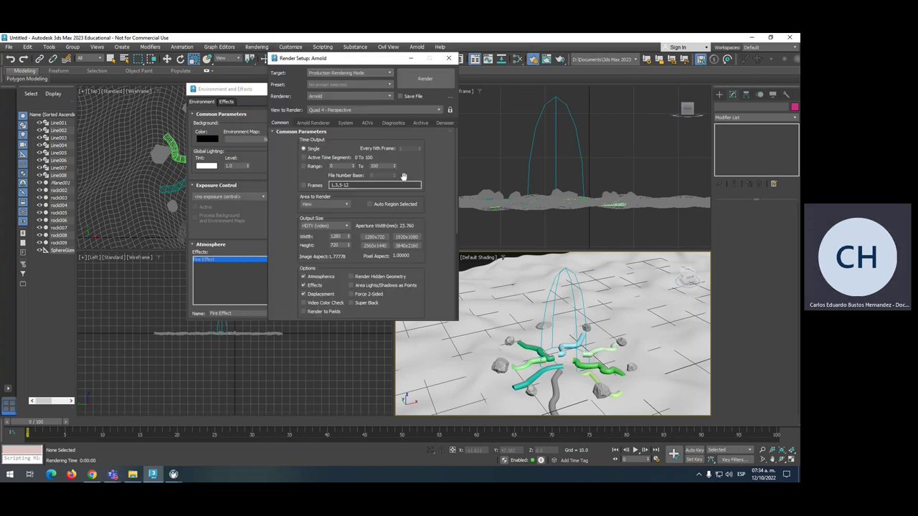
{"action": "left_click", "coordinate": [351, 96]}
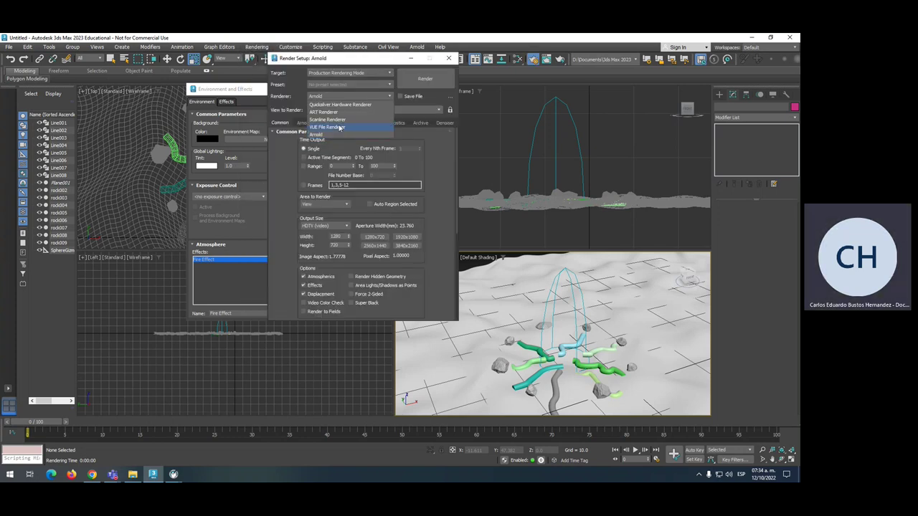
{"action": "left_click", "coordinate": [339, 120]}
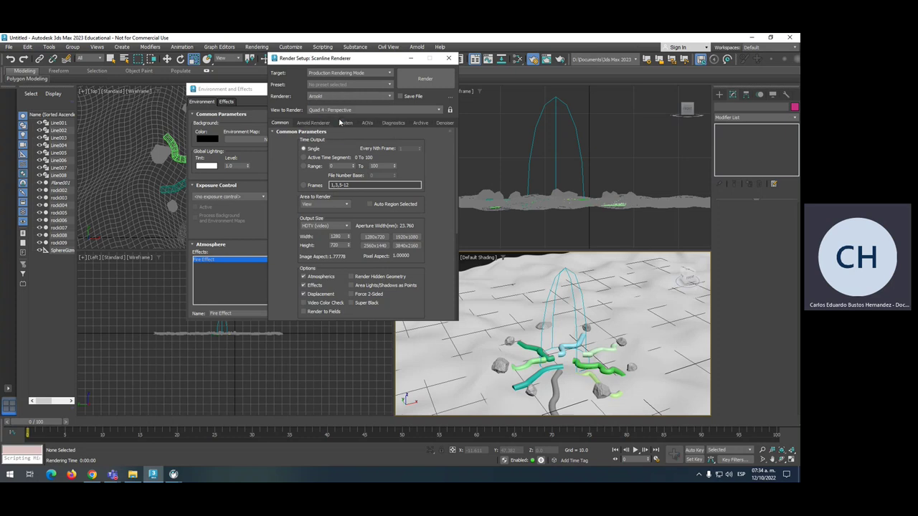
{"action": "left_click", "coordinate": [425, 79]}
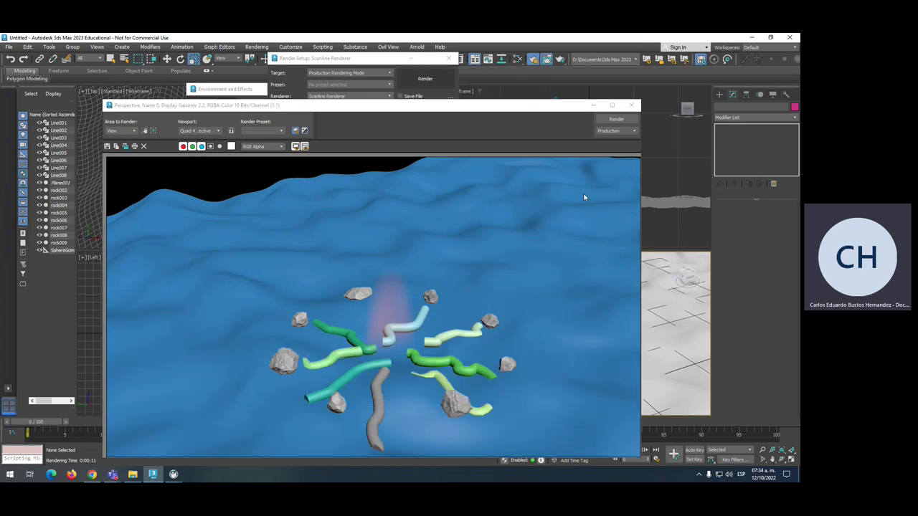
{"action": "left_click_drag", "start_coordinate": [504, 108], "coordinate": [469, 86]}
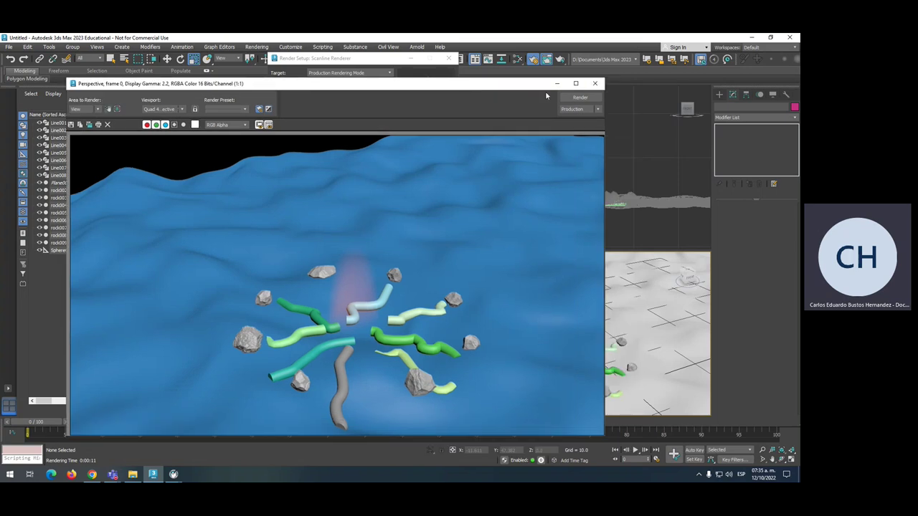
{"action": "left_click", "coordinate": [594, 85]}
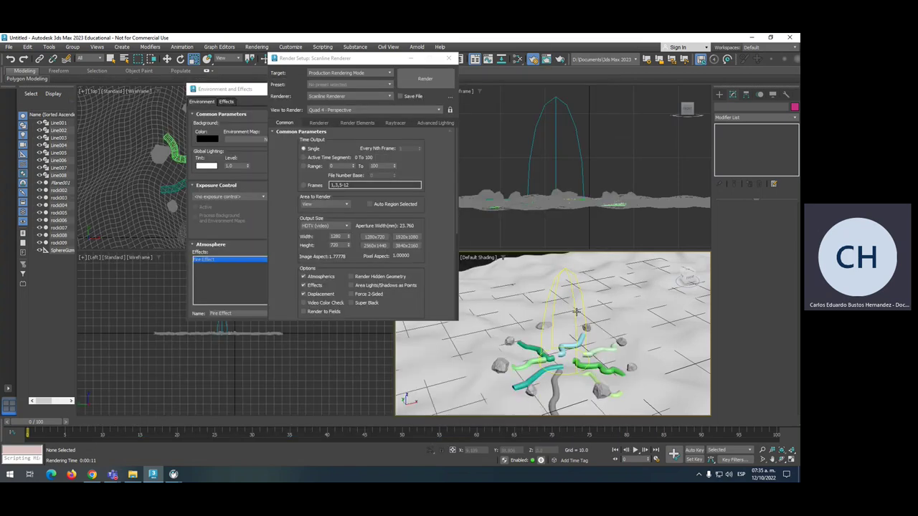
Set the Fire Effect's flame type to Tendril, with a flame size of 5.0 and a density of 50
{"action": "left_click", "coordinate": [586, 327]}
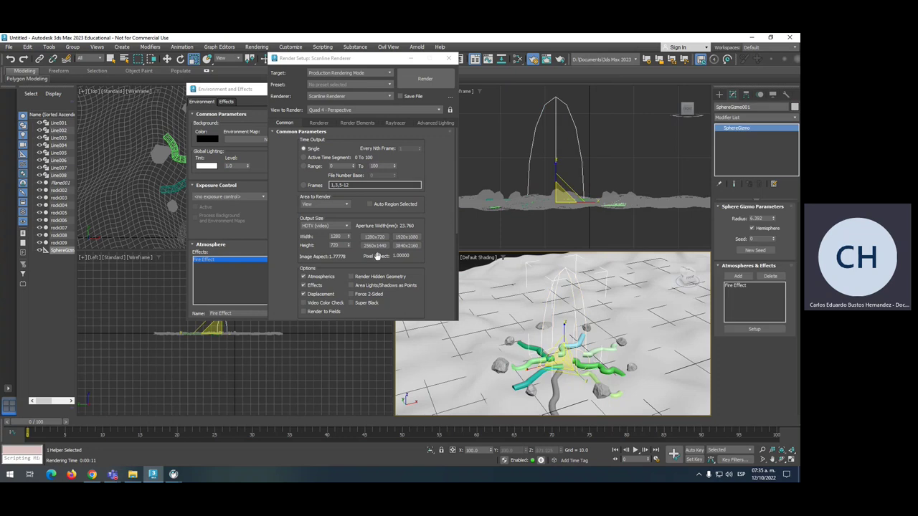
{"action": "left_click_drag", "start_coordinate": [231, 91], "coordinate": [116, 79]}
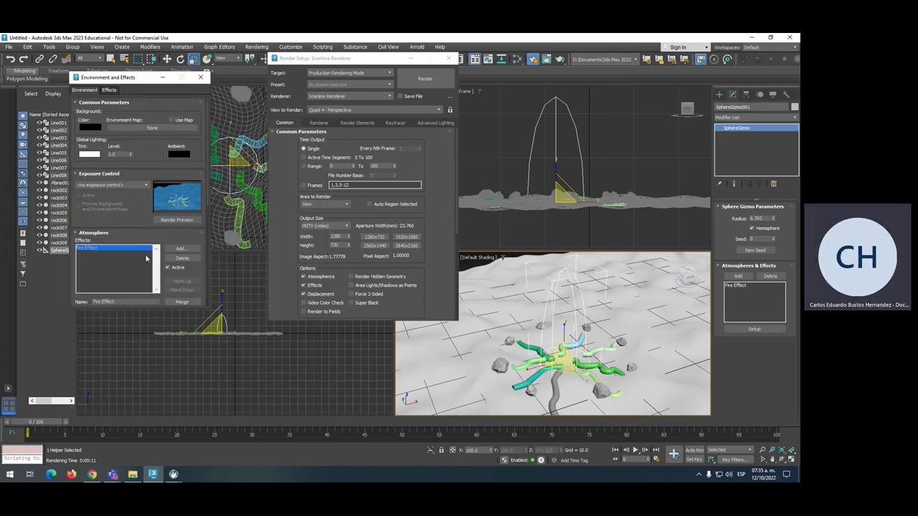
{"action": "scroll", "coordinate": [208, 204], "scroll_direction": "down", "scroll_amount": 5}
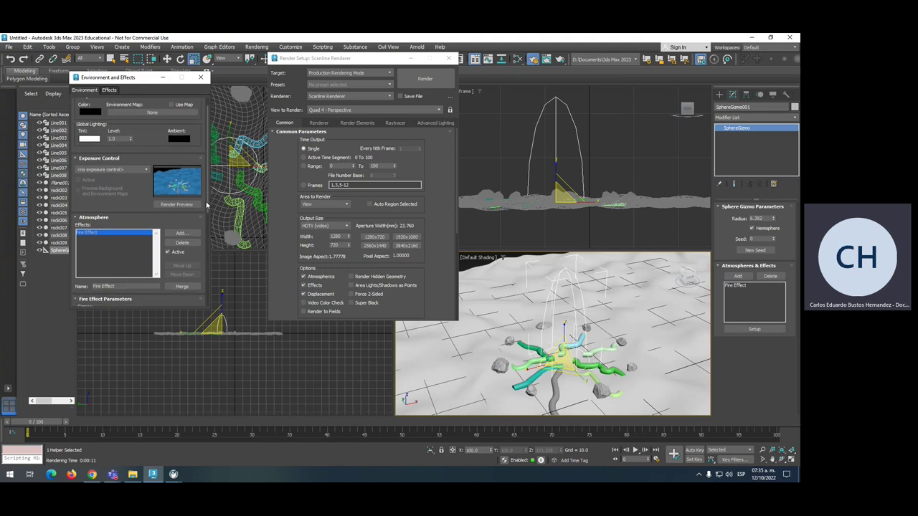
{"action": "scroll", "coordinate": [204, 229], "scroll_direction": "down", "scroll_amount": 4}
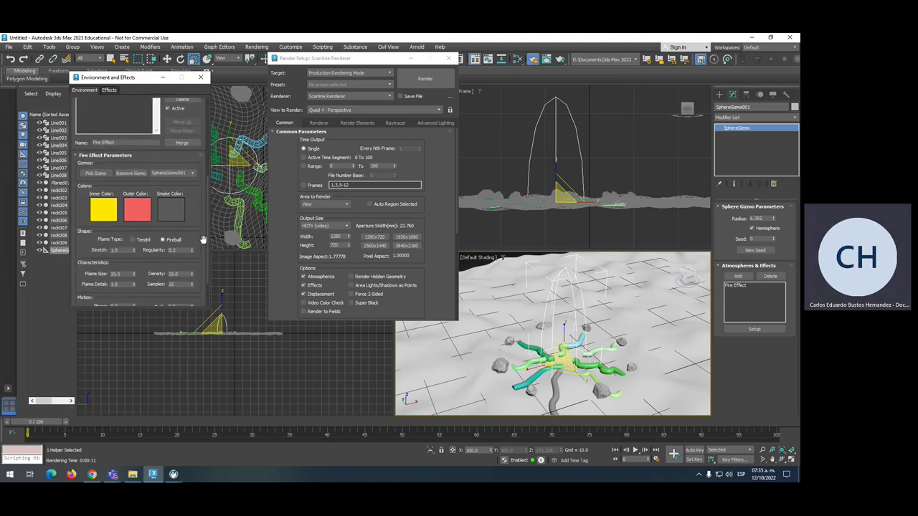
{"action": "scroll", "coordinate": [146, 226], "scroll_direction": "down", "scroll_amount": 1}
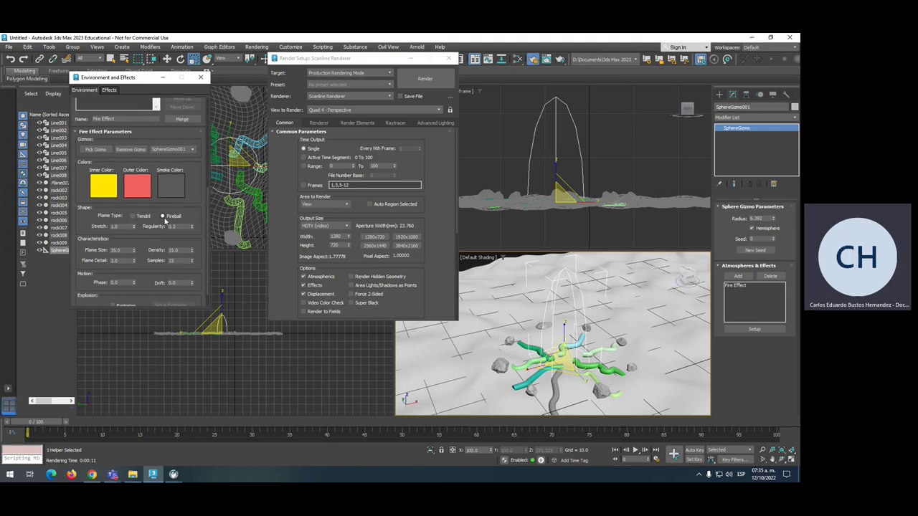
{"action": "left_click", "coordinate": [164, 216]}
{"action": "double_click", "coordinate": [123, 250]}
{"action": "type", "text": "5.0"}
{"action": "key", "text": "Tab"}
{"action": "left_click", "coordinate": [126, 250]}
{"action": "left_click_drag", "start_coordinate": [126, 250], "coordinate": [99, 250]}
{"action": "double_click", "coordinate": [186, 250]}
{"action": "type", "text": "50"}
Frame the campfire closer in the perspective view and choose Light Tracer as the advanced lighting for the render
{"action": "scroll", "coordinate": [561, 321], "scroll_direction": "up", "scroll_amount": 3}
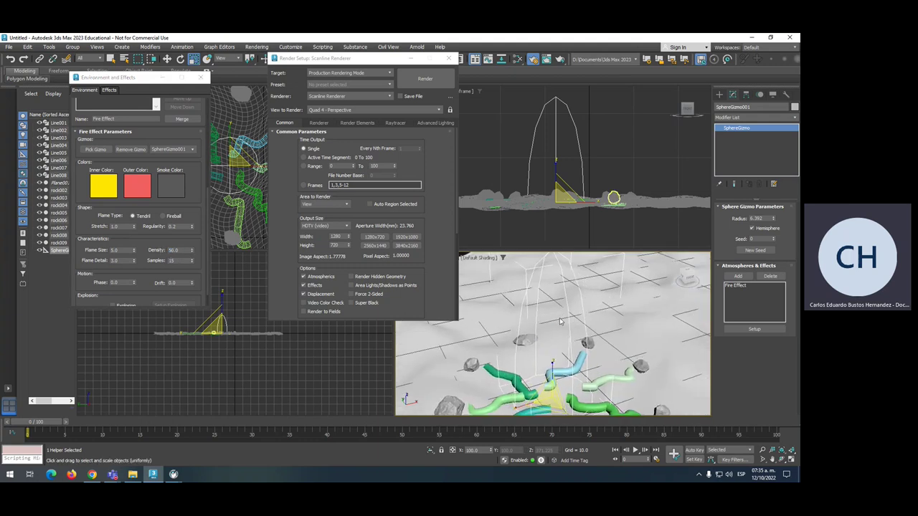
{"action": "left_click", "coordinate": [436, 122]}
{"action": "left_click", "coordinate": [349, 145]}
{"action": "left_click", "coordinate": [329, 157]}
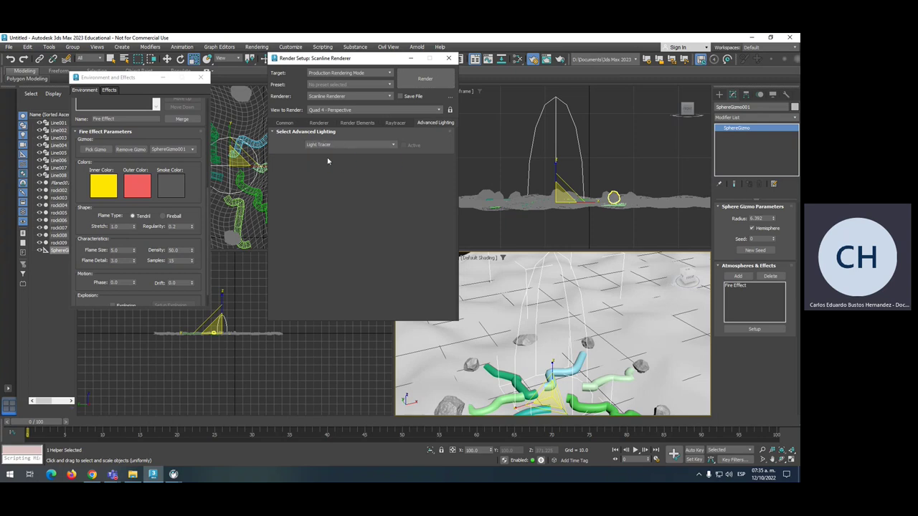
Try to render the perspective view with Light Tracer lighting and cancel the render in progress
{"action": "left_click", "coordinate": [425, 78]}
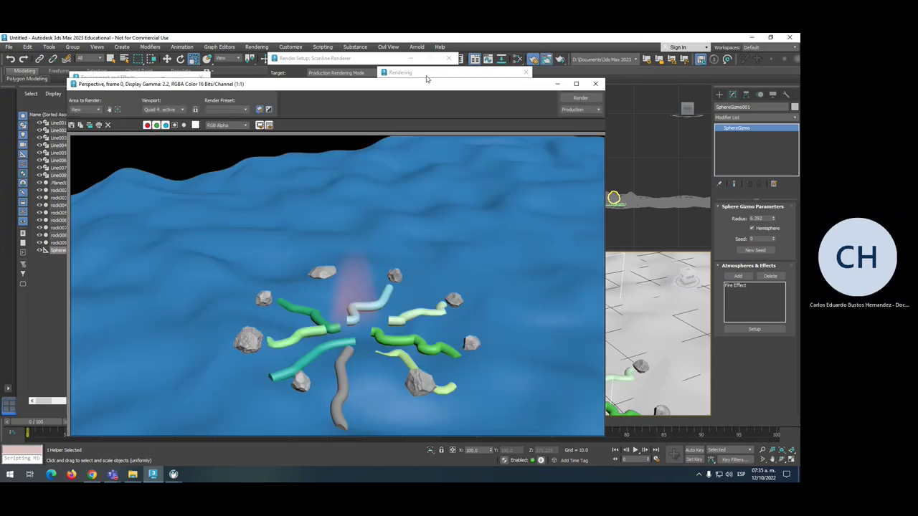
{"action": "left_click_drag", "start_coordinate": [384, 91], "coordinate": [377, 65]}
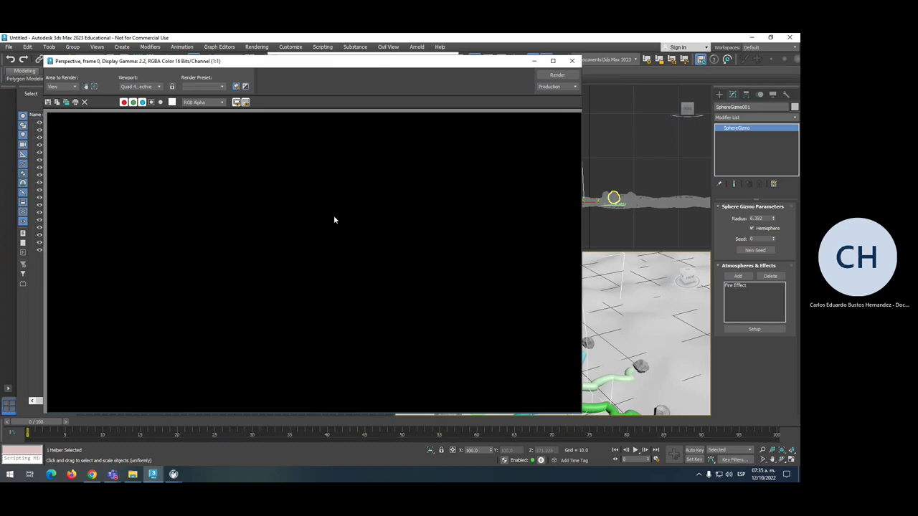
{"action": "left_click_drag", "start_coordinate": [415, 62], "coordinate": [401, 56]}
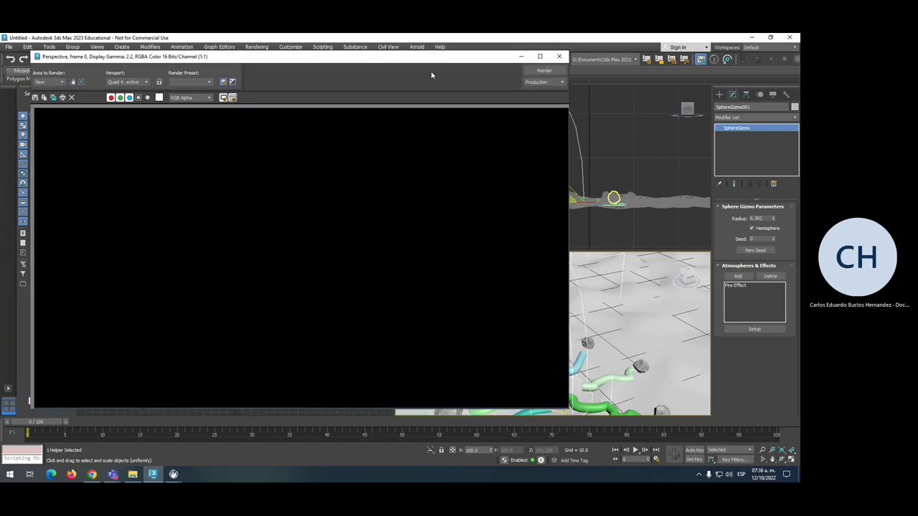
{"action": "left_click", "coordinate": [545, 73]}
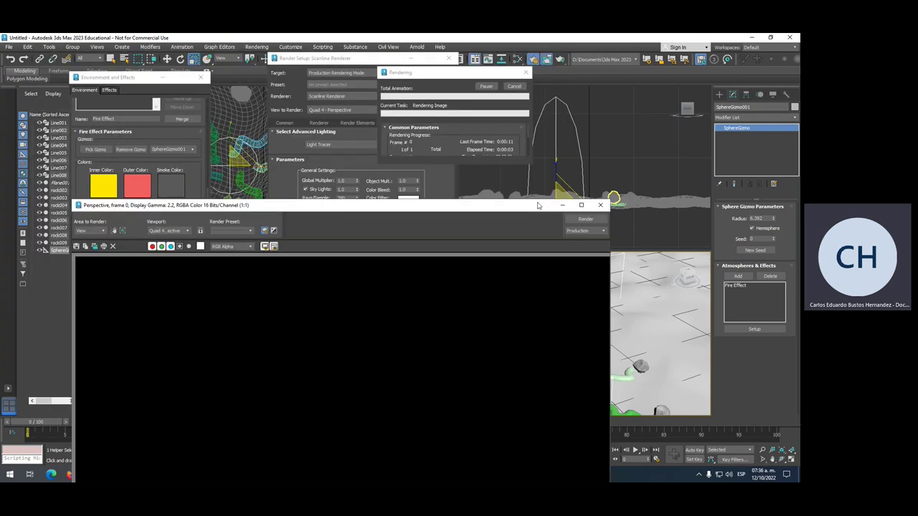
{"action": "left_click_drag", "start_coordinate": [483, 166], "coordinate": [484, 206]}
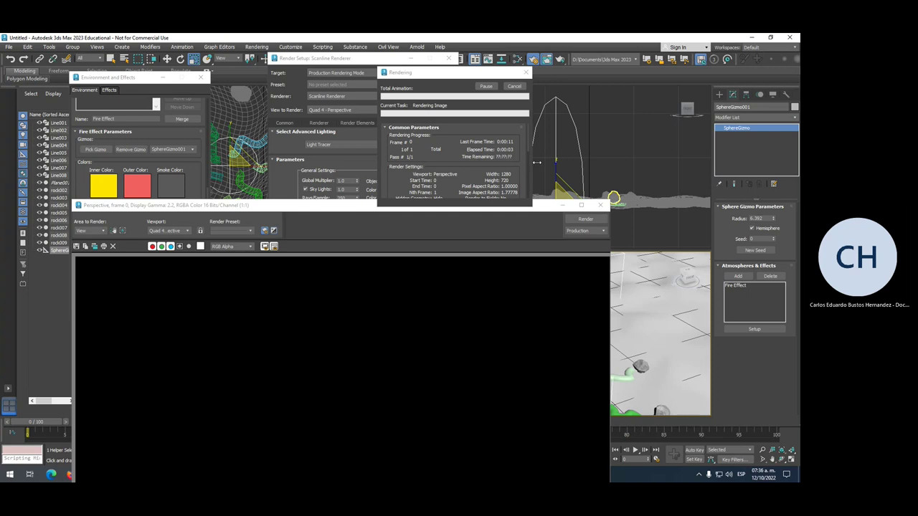
{"action": "left_click_drag", "start_coordinate": [326, 220], "coordinate": [350, 85]}
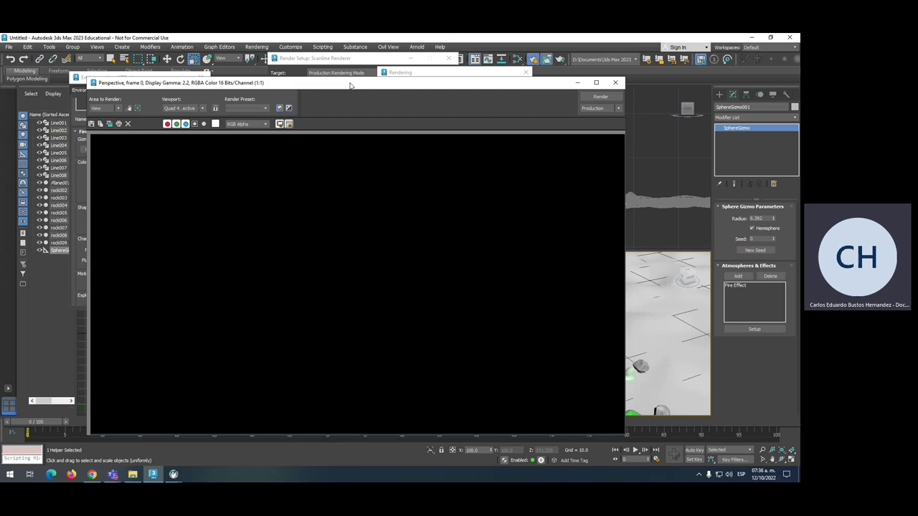
{"action": "left_click", "coordinate": [618, 84]}
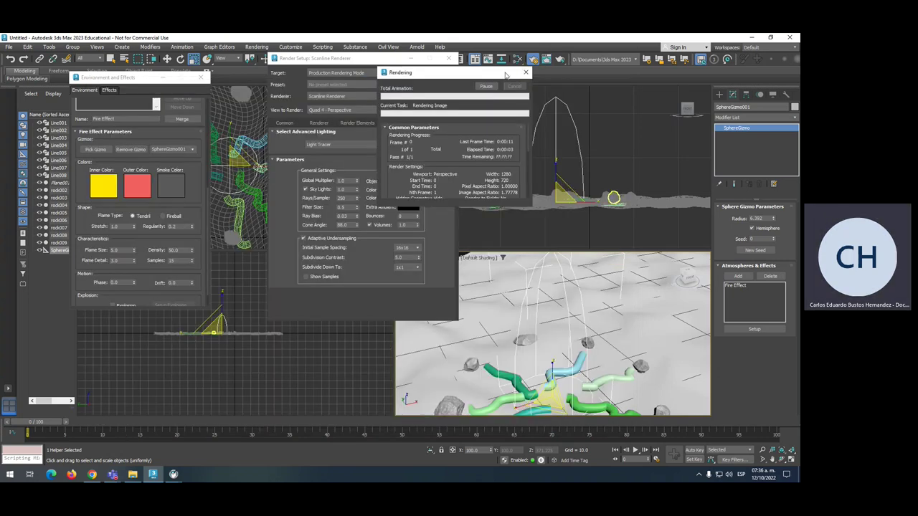
{"action": "left_click", "coordinate": [525, 72]}
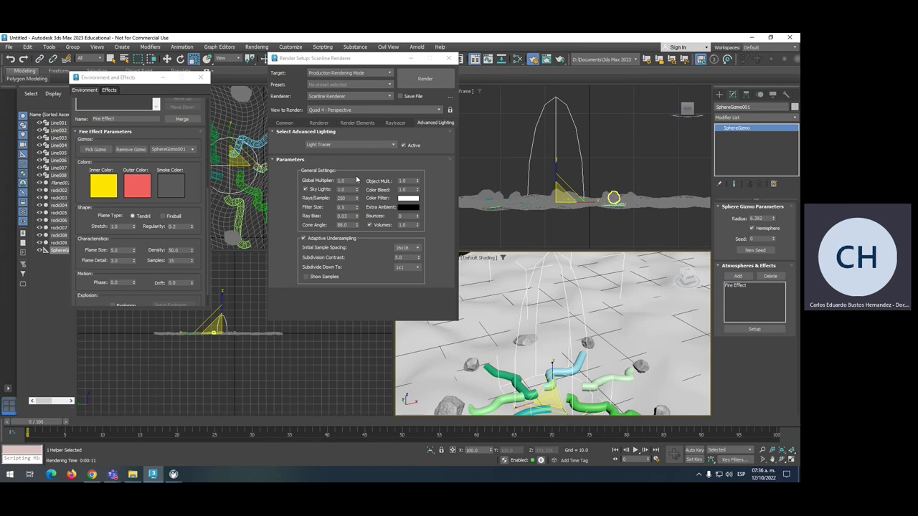
Set the render output size to Custom at 640 × 480 and start rendering the perspective view
{"action": "left_click", "coordinate": [287, 125]}
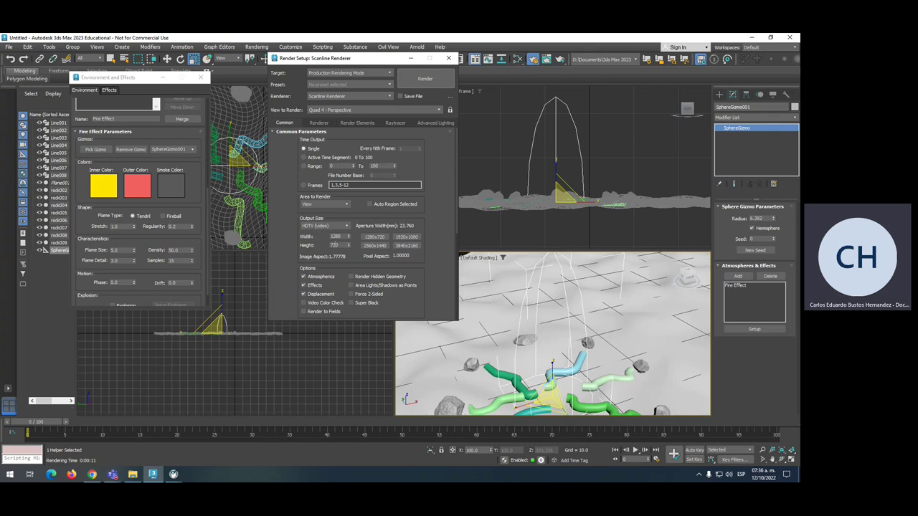
{"action": "left_click", "coordinate": [325, 227]}
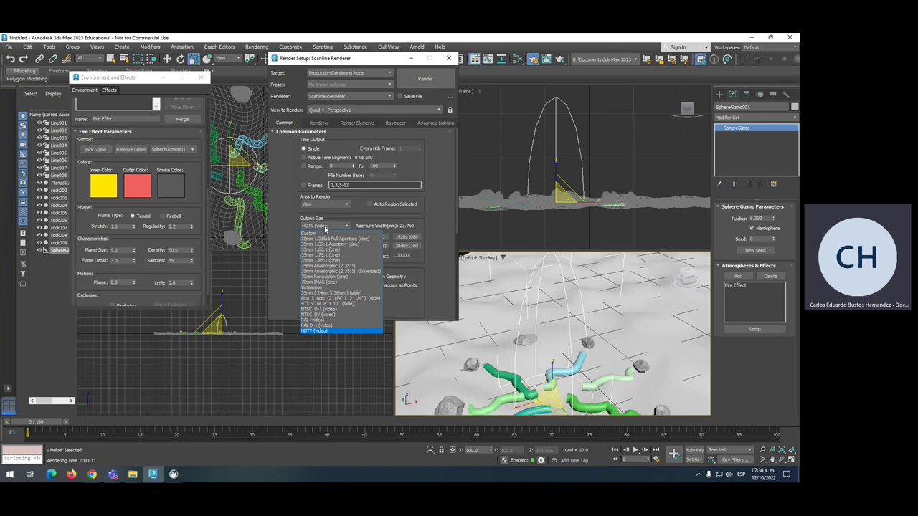
{"action": "left_click", "coordinate": [429, 235]}
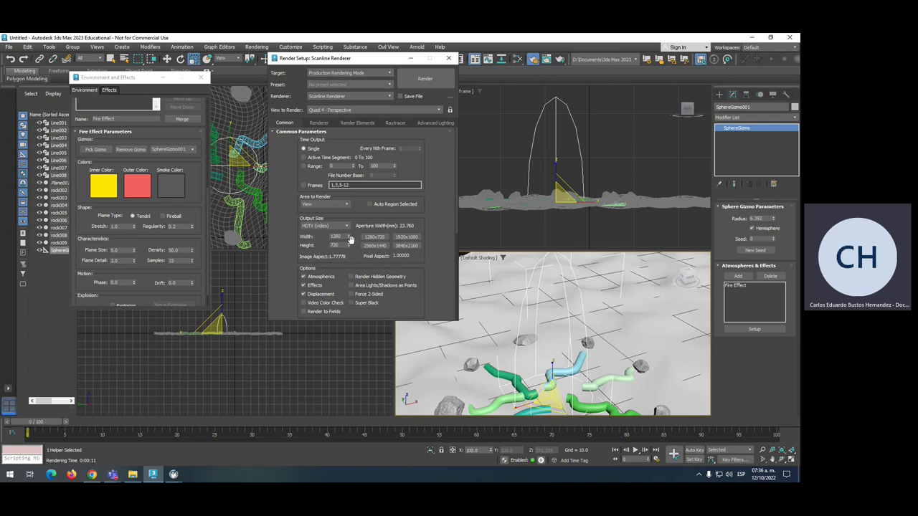
{"action": "scroll", "coordinate": [351, 240], "scroll_direction": "down", "scroll_amount": 1}
{"action": "scroll", "coordinate": [351, 240], "scroll_direction": "down", "scroll_amount": 3}
{"action": "scroll", "coordinate": [349, 236], "scroll_direction": "up", "scroll_amount": 3}
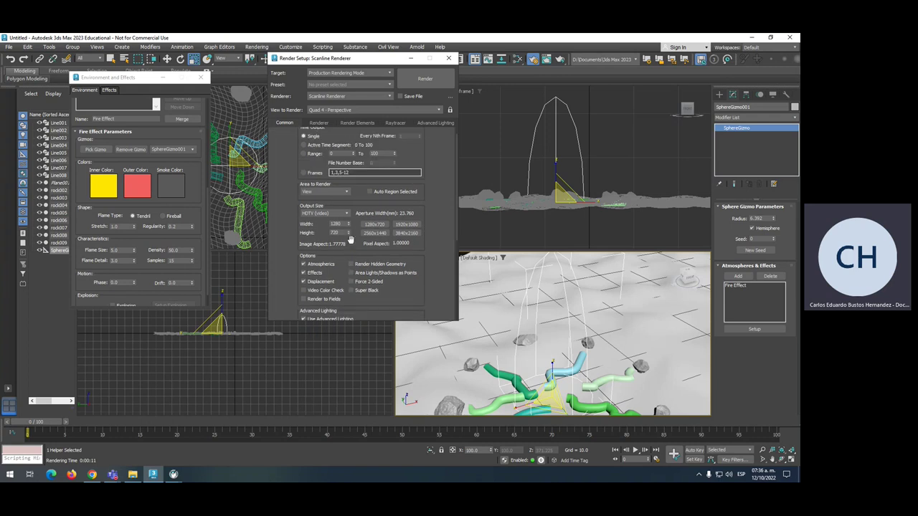
{"action": "left_click", "coordinate": [348, 213]}
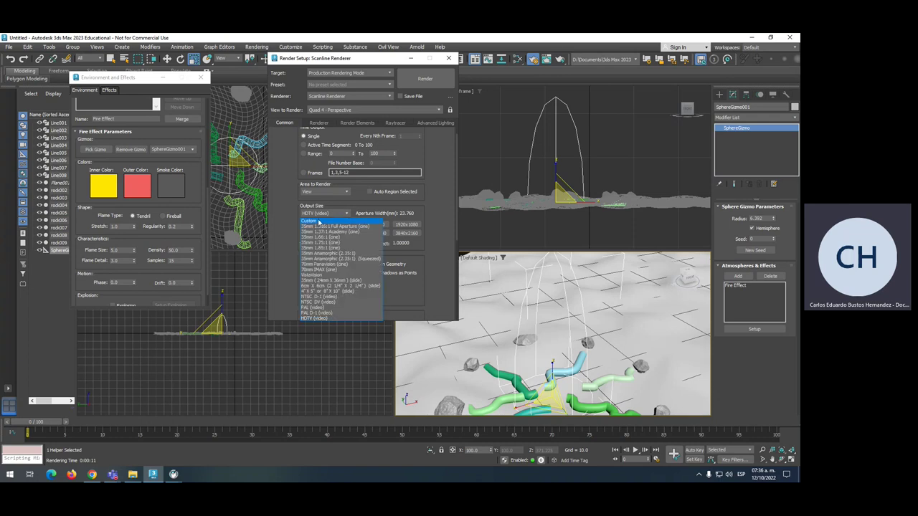
{"action": "left_click", "coordinate": [318, 222]}
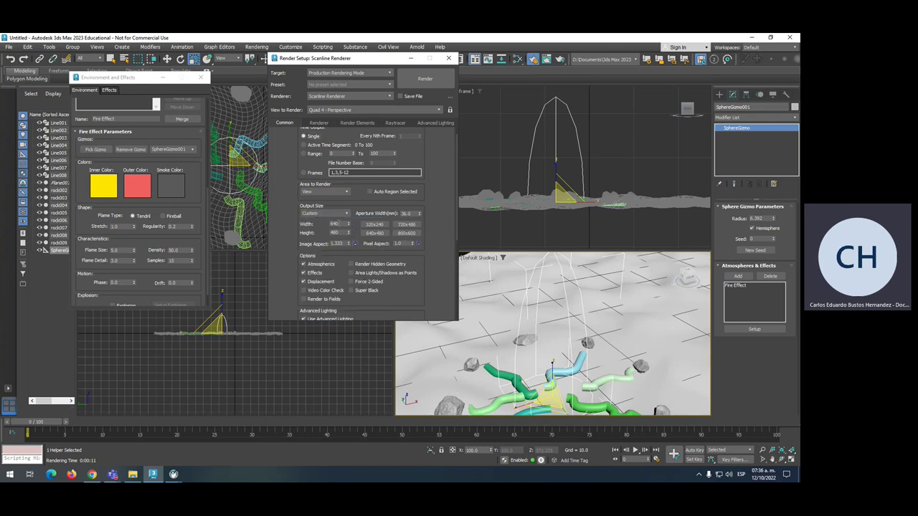
{"action": "double_click", "coordinate": [335, 233]}
{"action": "left_click", "coordinate": [425, 79]}
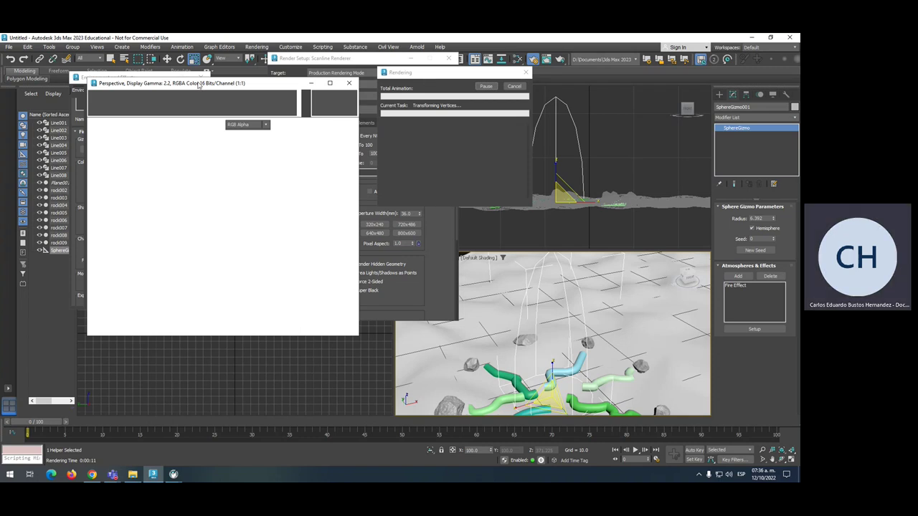
Enlarge the rendering progress window and move the rendered frame window aside to follow the render
{"action": "left_click_drag", "start_coordinate": [200, 85], "coordinate": [218, 86]}
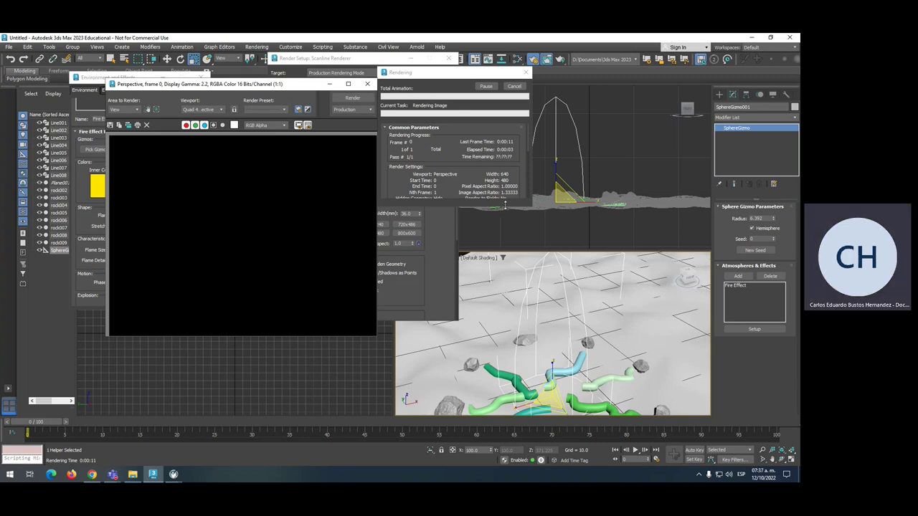
{"action": "left_click", "coordinate": [506, 203]}
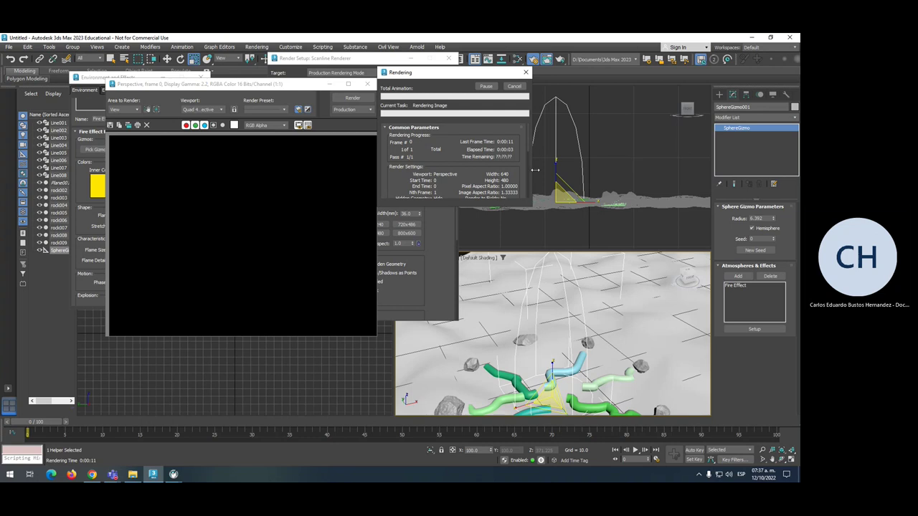
{"action": "left_click_drag", "start_coordinate": [508, 207], "coordinate": [510, 237]}
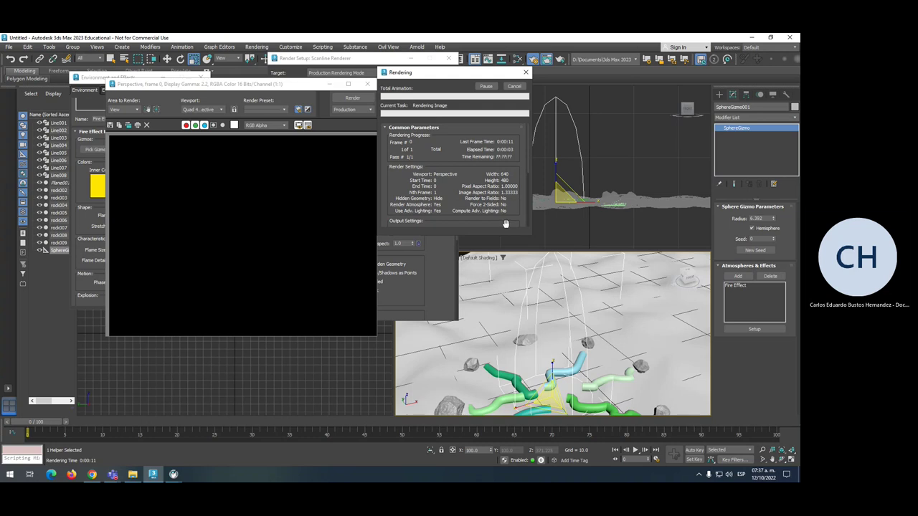
{"action": "left_click_drag", "start_coordinate": [300, 84], "coordinate": [283, 86]}
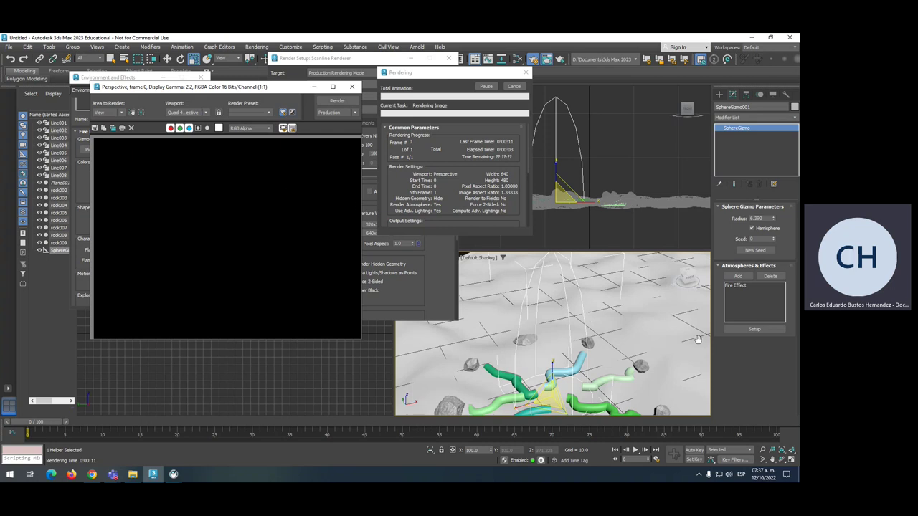
Browse to the 3ds Max 2023 project folder under Documents in File Explorer and close the window
{"action": "left_click", "coordinate": [133, 474]}
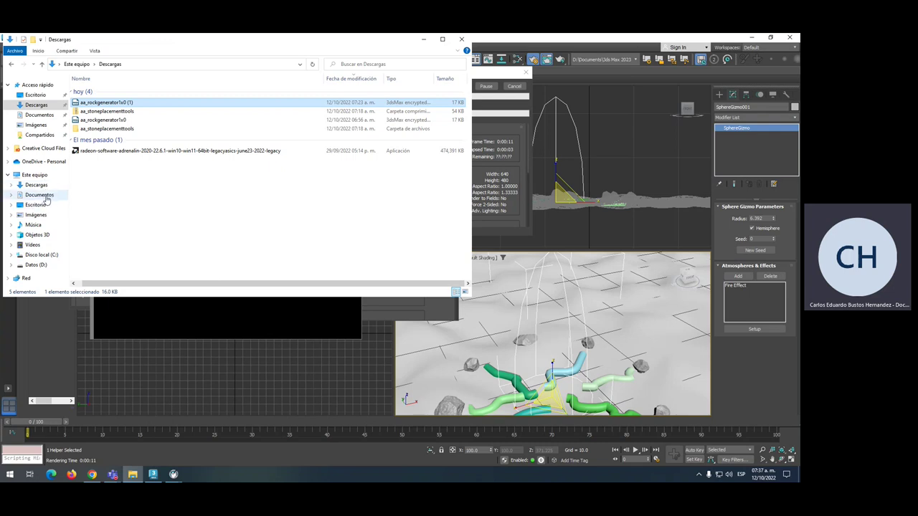
{"action": "left_click", "coordinate": [41, 195]}
{"action": "double_click", "coordinate": [108, 91]}
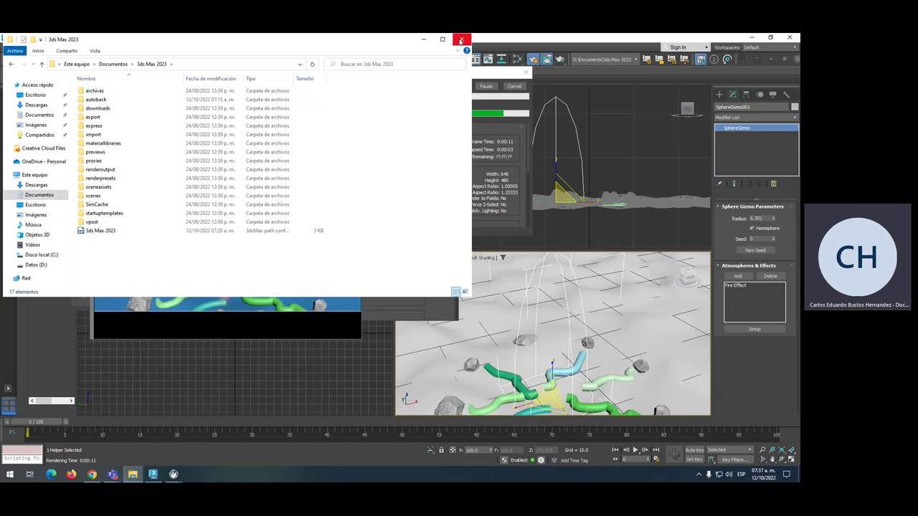
{"action": "left_click", "coordinate": [461, 40]}
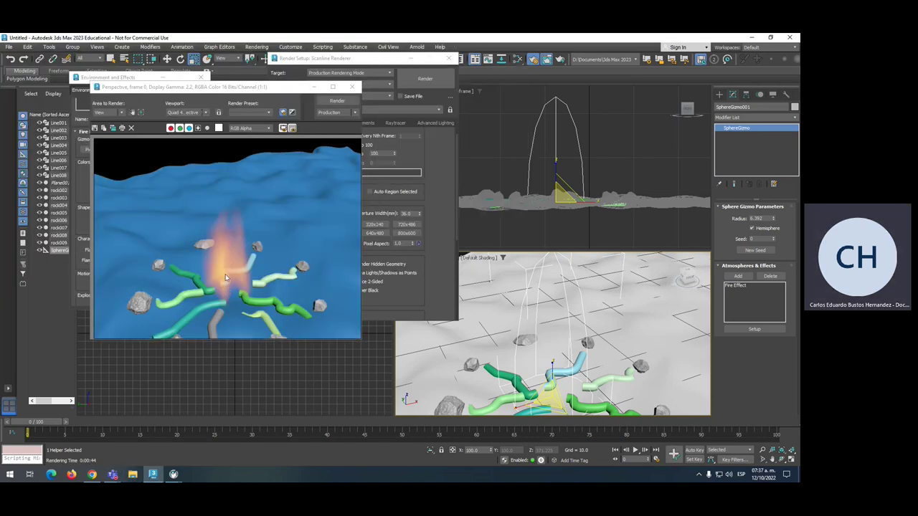
Set the Fire Effect's flame size to 1.0 and density to 80, and render the perspective view
{"action": "left_click_drag", "start_coordinate": [278, 88], "coordinate": [252, 184]}
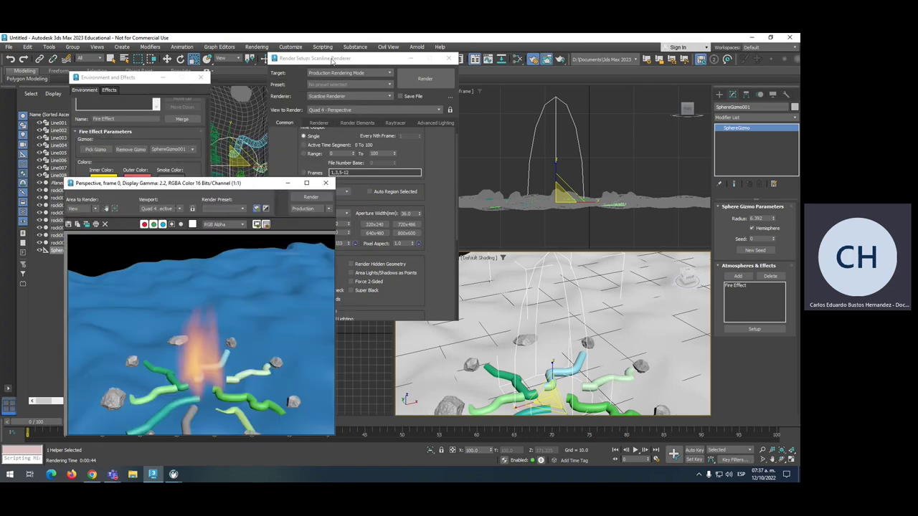
{"action": "left_click_drag", "start_coordinate": [114, 76], "coordinate": [233, 59]}
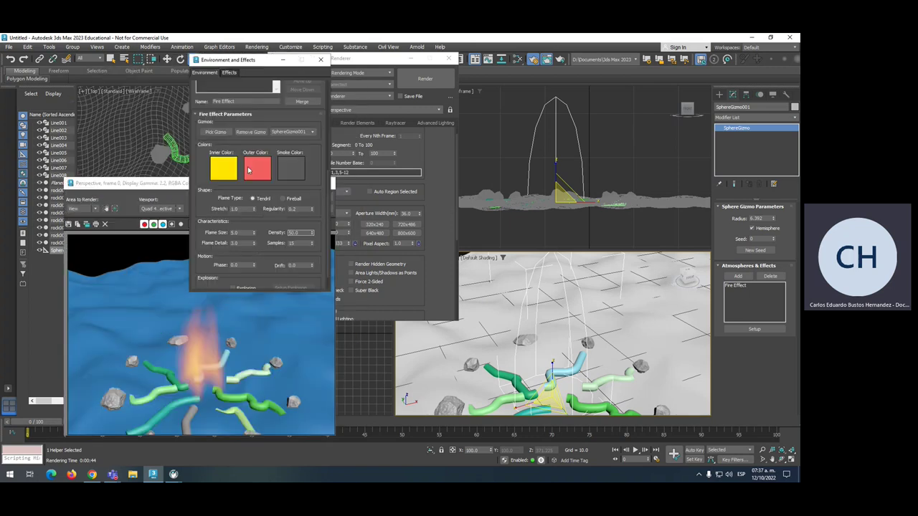
{"action": "double_click", "coordinate": [240, 233]}
{"action": "type", "text": "1"}
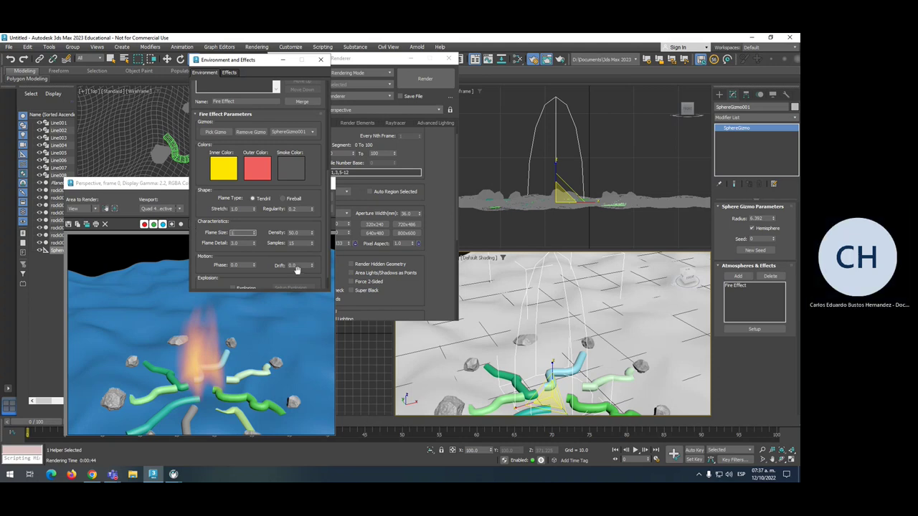
{"action": "double_click", "coordinate": [307, 233]}
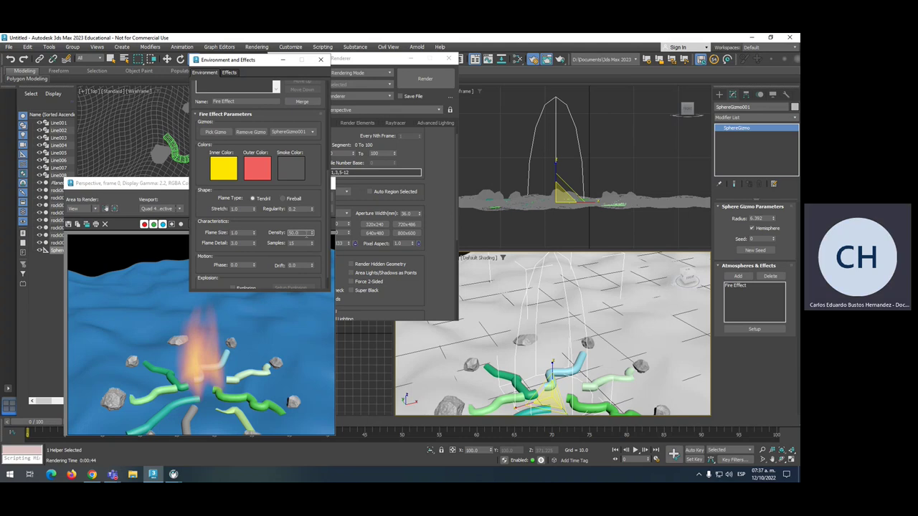
{"action": "type", "text": "1"}
{"action": "key", "text": "Return"}
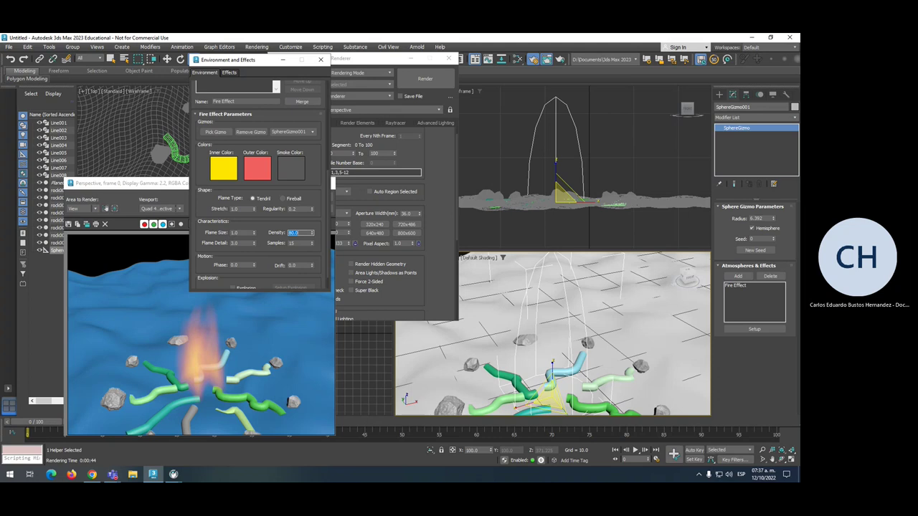
{"action": "left_click", "coordinate": [425, 79]}
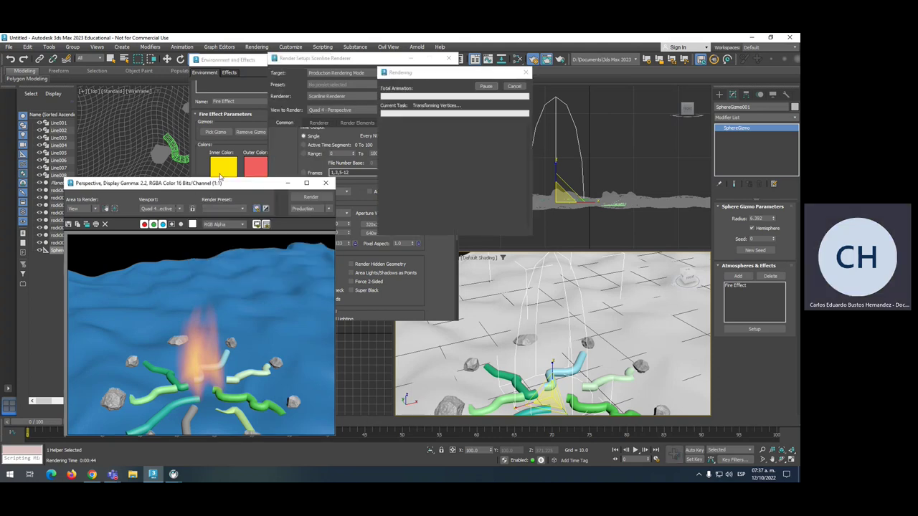
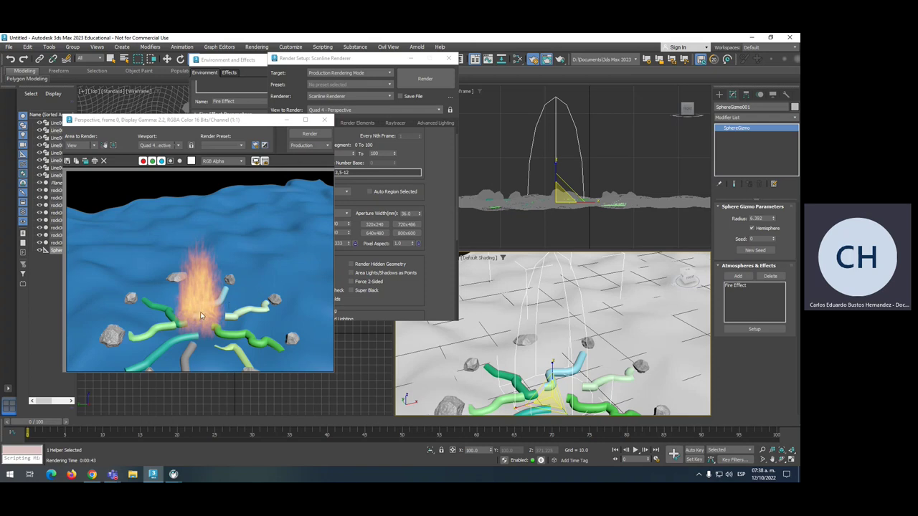
Examine the rendered flame up close, and close the rendered frame and the render setup
{"action": "scroll", "coordinate": [202, 313], "scroll_direction": "up", "scroll_amount": 4}
{"action": "scroll", "coordinate": [201, 308], "scroll_direction": "down", "scroll_amount": 3}
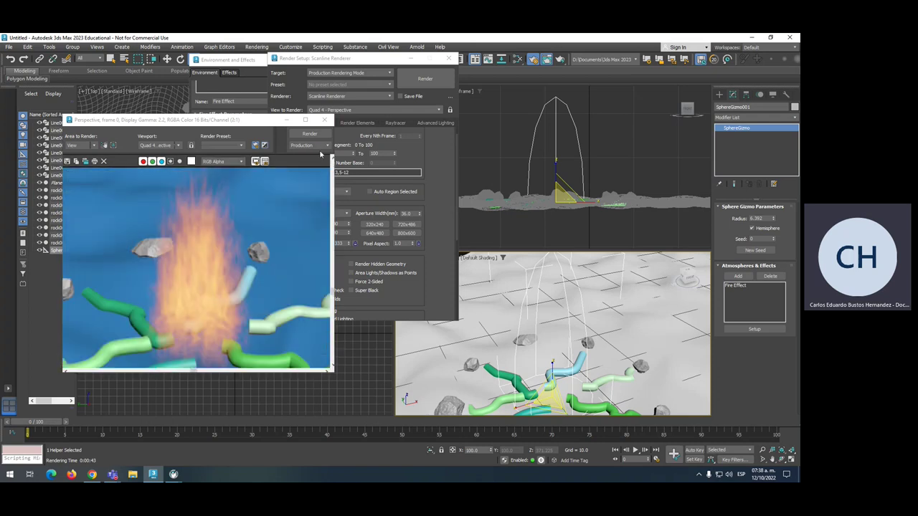
{"action": "left_click", "coordinate": [324, 120]}
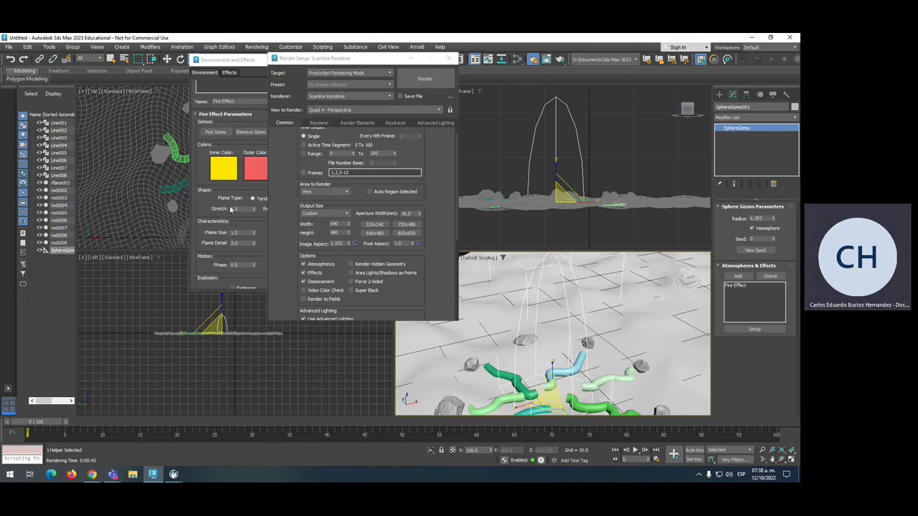
{"action": "scroll", "coordinate": [258, 247], "scroll_direction": "up", "scroll_amount": 3}
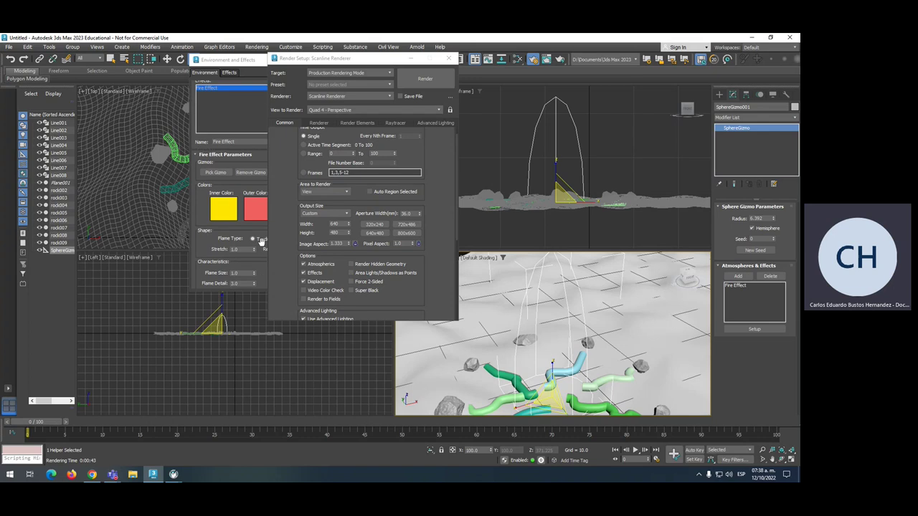
{"action": "scroll", "coordinate": [210, 239], "scroll_direction": "down", "scroll_amount": 1}
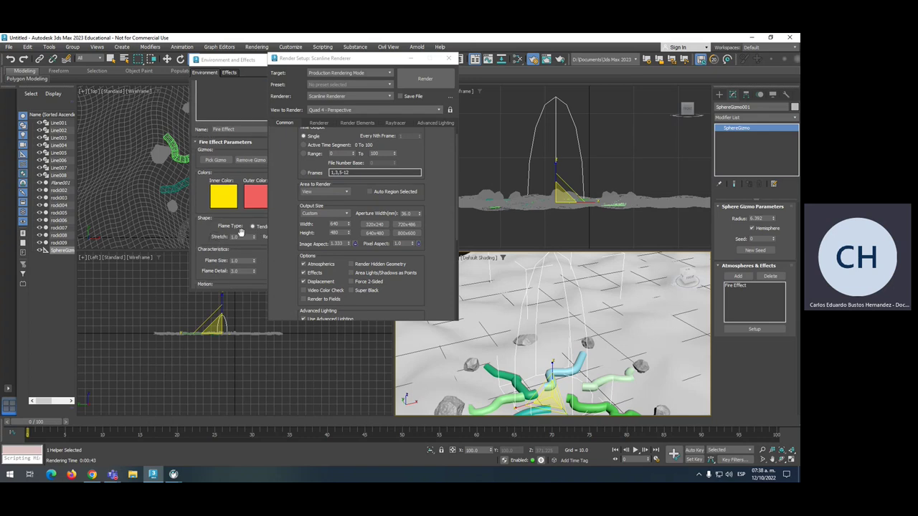
{"action": "left_click", "coordinate": [449, 58]}
Select all rocks, branches and the sphere gizmo and scale them down together relative to the ground plane
{"action": "scroll", "coordinate": [489, 171], "scroll_direction": "down", "scroll_amount": 2}
{"action": "scroll", "coordinate": [477, 155], "scroll_direction": "down", "scroll_amount": 1}
{"action": "middle_click_drag", "start_coordinate": [478, 155], "coordinate": [503, 163]}
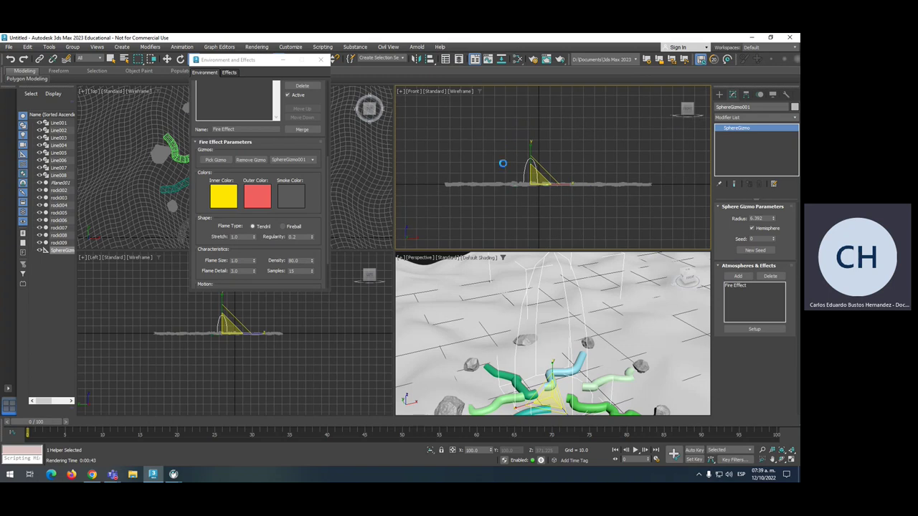
{"action": "key", "text": "ctrl+a"}
{"action": "key", "text": "r"}
{"action": "scroll", "coordinate": [534, 183], "scroll_direction": "up", "scroll_amount": 2}
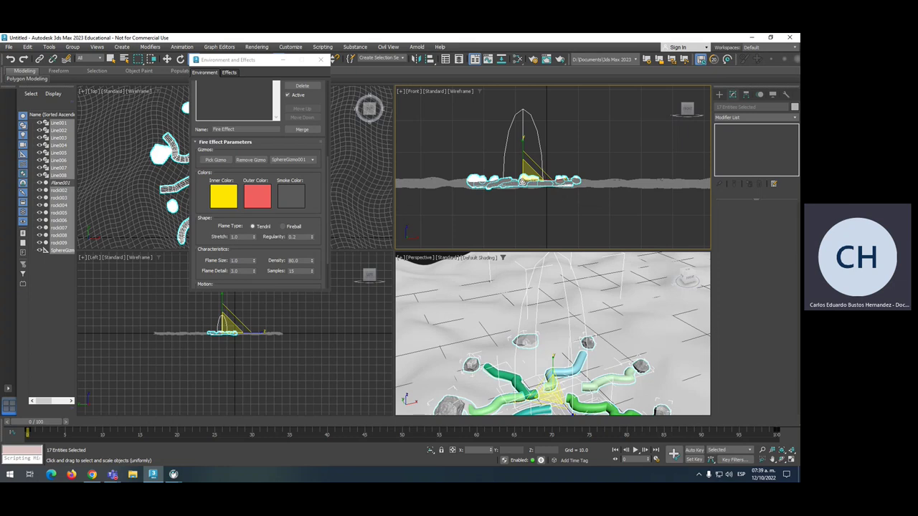
{"action": "right_click", "coordinate": [517, 182]}
{"action": "left_click", "coordinate": [527, 201]}
{"action": "left_click_drag", "start_coordinate": [531, 177], "coordinate": [506, 172]}
Render the perspective view of the scaled-down campfire, check the flame and close the rendered frame
{"action": "scroll", "coordinate": [534, 314], "scroll_direction": "up", "scroll_amount": 5}
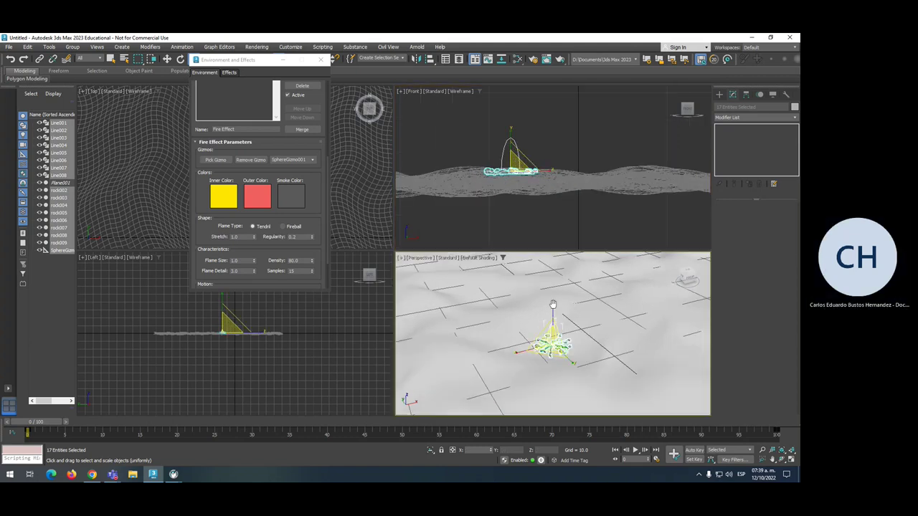
{"action": "scroll", "coordinate": [534, 313], "scroll_direction": "up", "scroll_amount": 4}
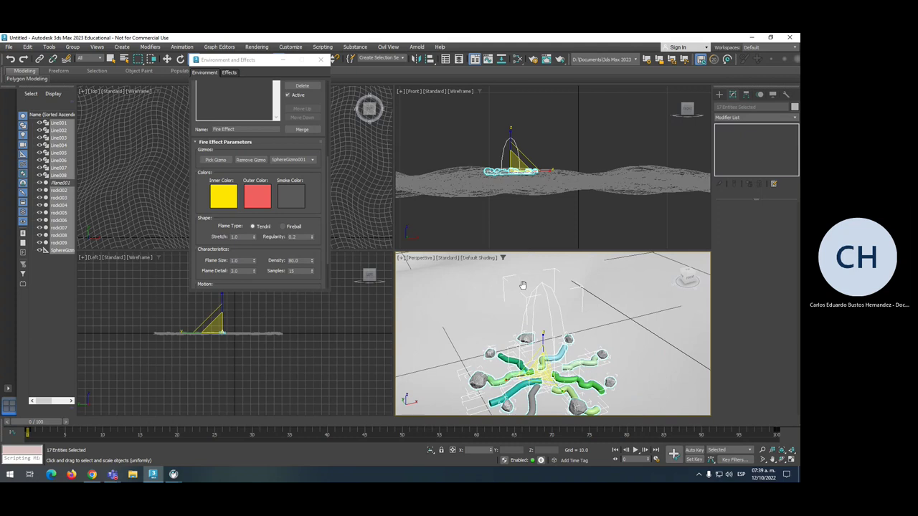
{"action": "key", "text": "shift+q"}
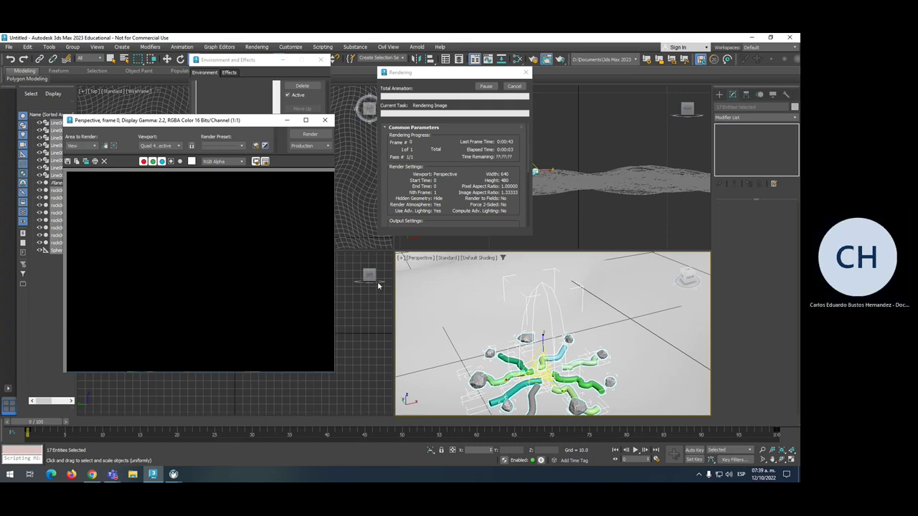
{"action": "left_click_drag", "start_coordinate": [208, 118], "coordinate": [333, 108]}
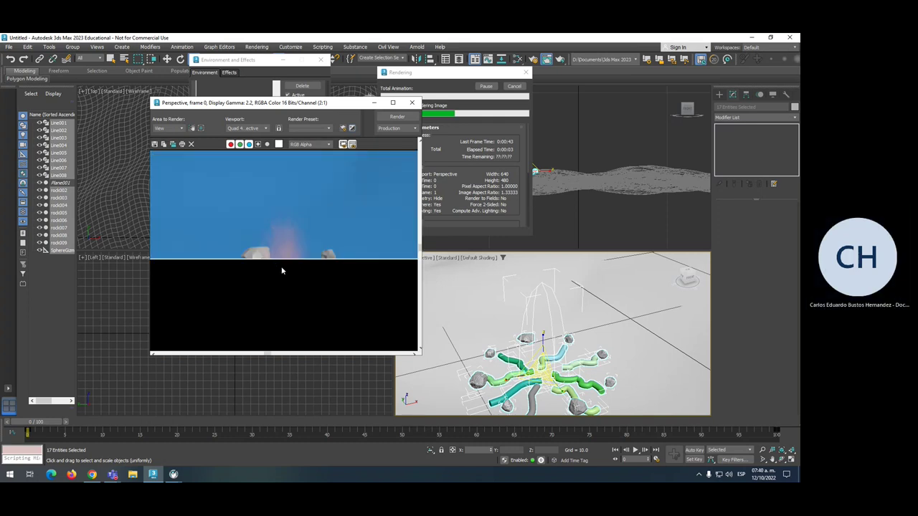
{"action": "scroll", "coordinate": [291, 281], "scroll_direction": "up", "scroll_amount": 1}
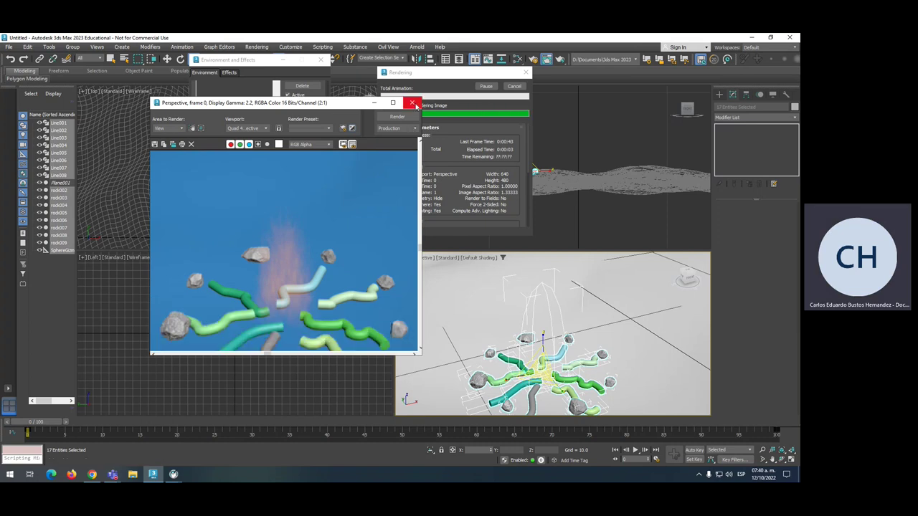
{"action": "left_click", "coordinate": [411, 103]}
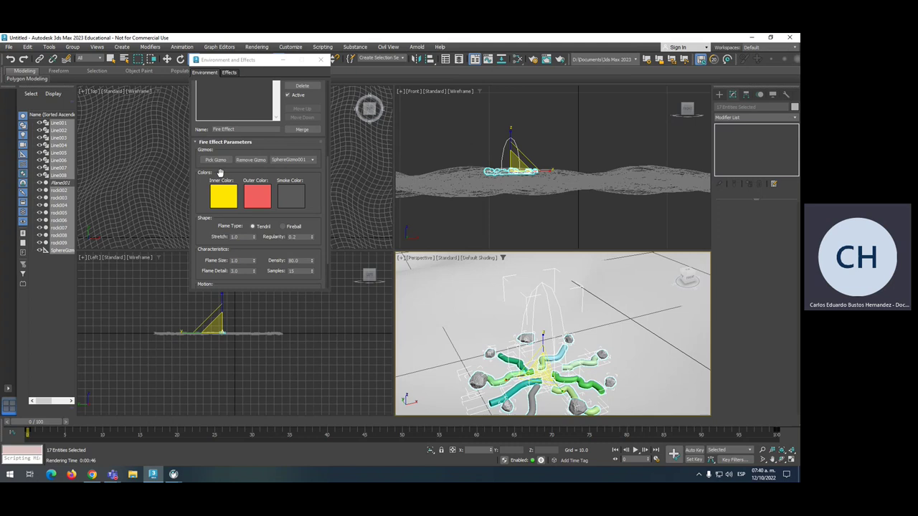
Set the Fire Effect's density to 120, clear the selection and check the flame in a new perspective render
{"action": "left_click", "coordinate": [304, 261]}
{"action": "double_click", "coordinate": [296, 260]}
{"action": "type", "text": "120"}
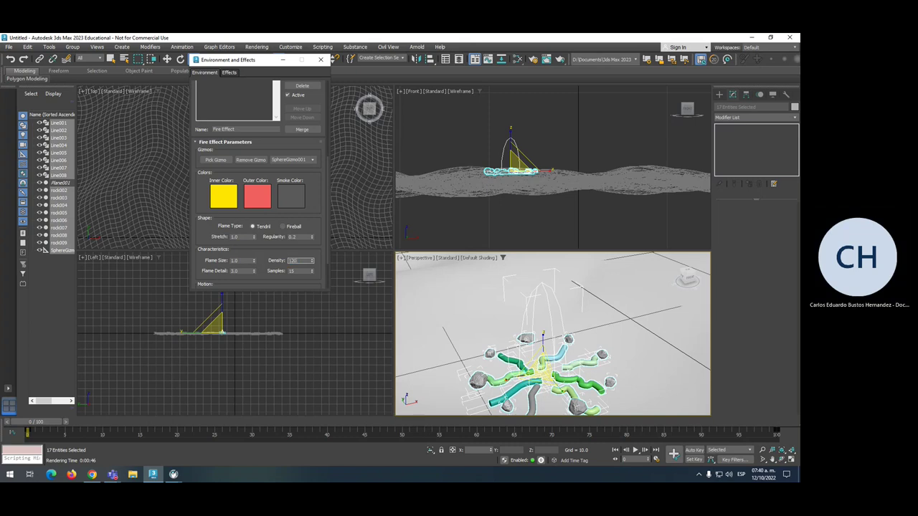
{"action": "left_click", "coordinate": [456, 287]}
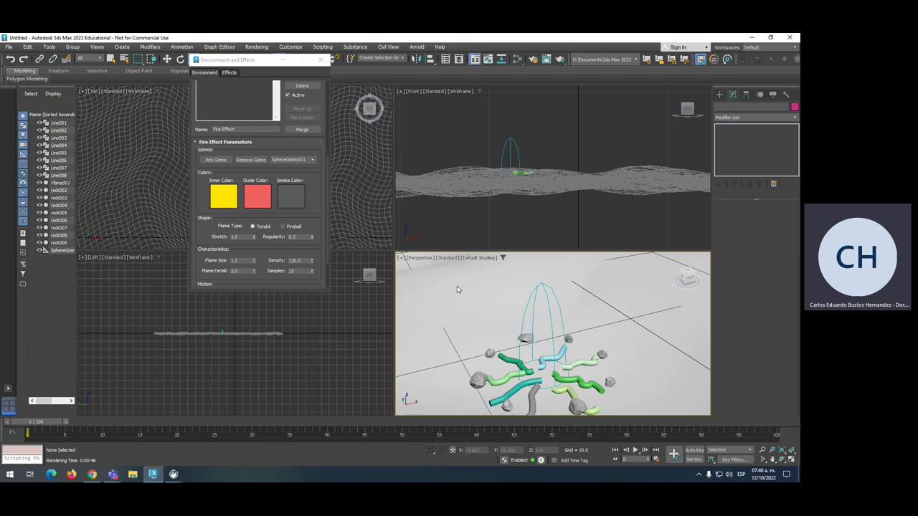
{"action": "key", "text": "shift+q"}
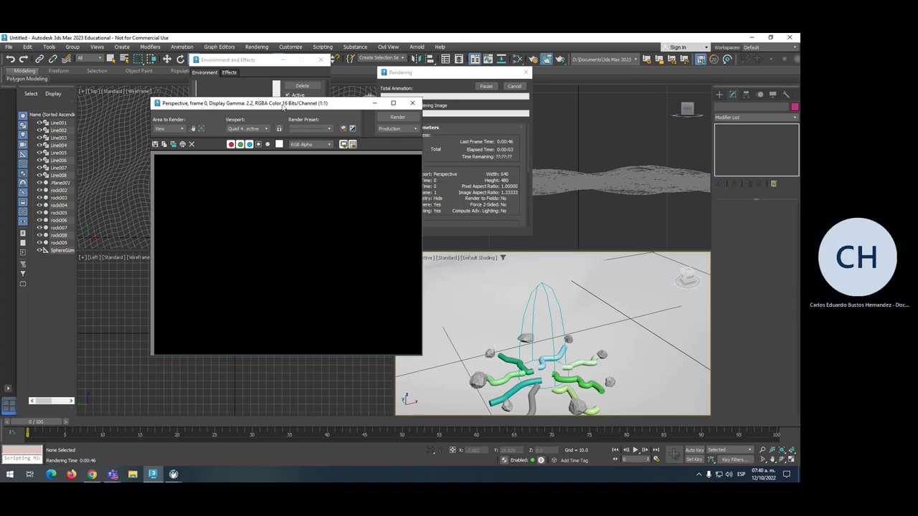
{"action": "left_click_drag", "start_coordinate": [284, 106], "coordinate": [244, 102]}
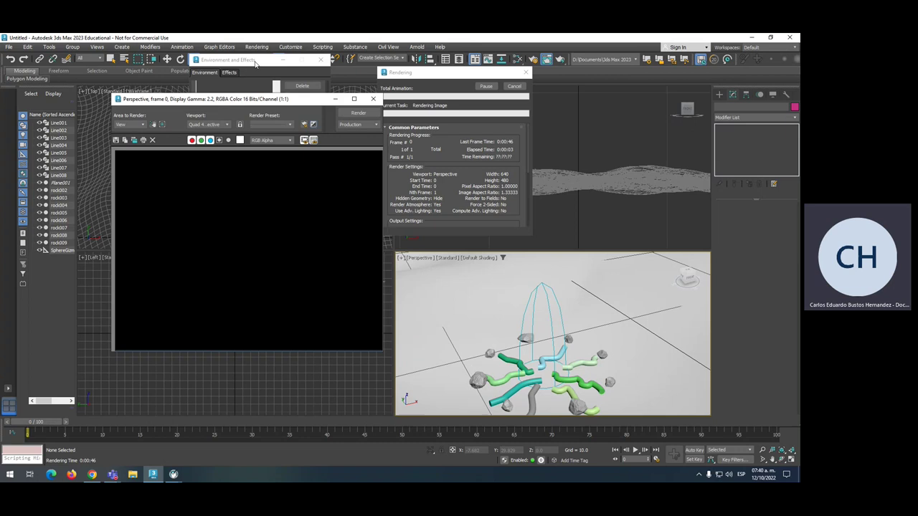
{"action": "left_click_drag", "start_coordinate": [262, 100], "coordinate": [533, 83]}
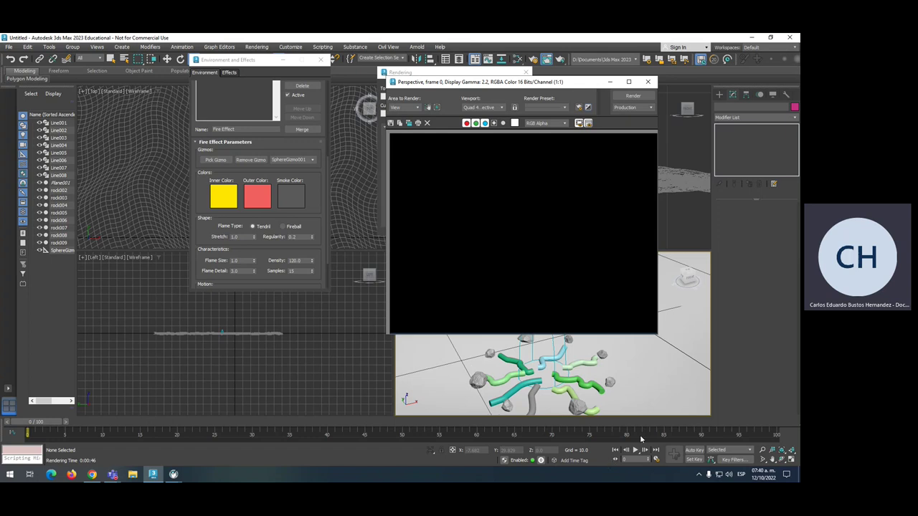
{"action": "left_click", "coordinate": [310, 433]}
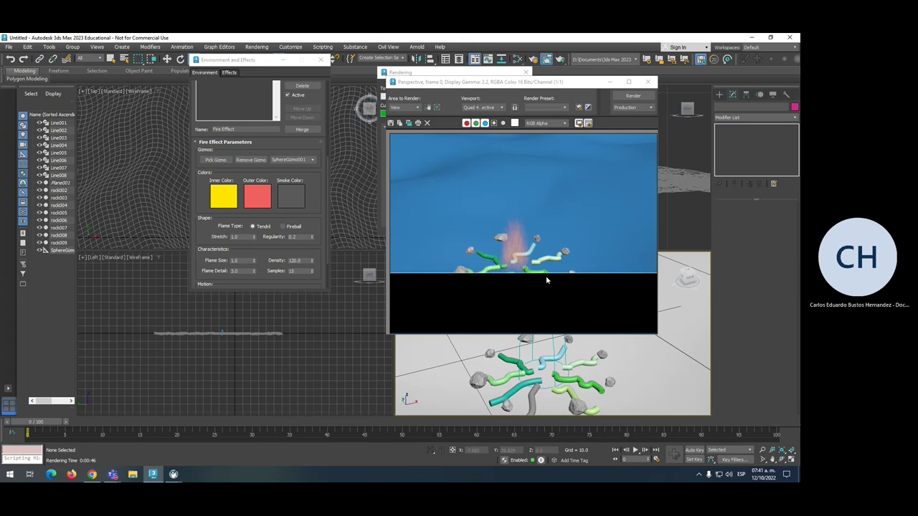
{"action": "left_click", "coordinate": [649, 82]}
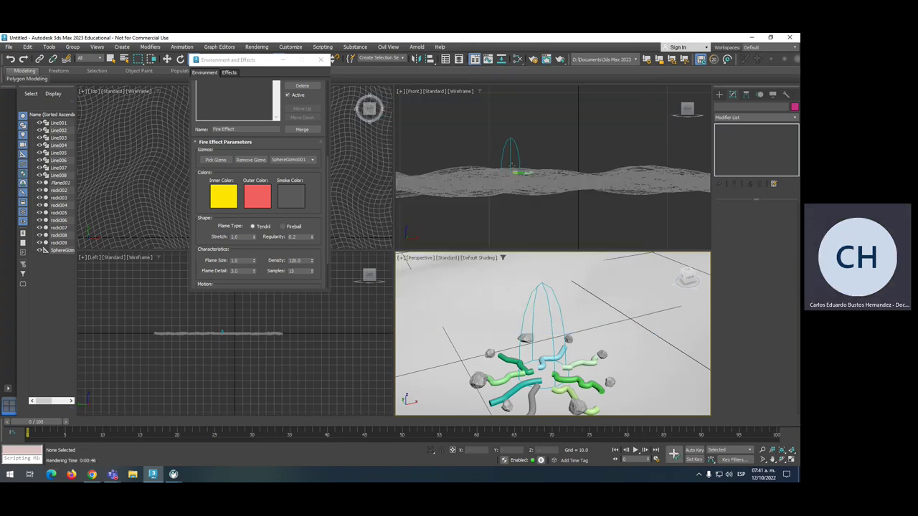
Scale up the fire's sphere gizmo over the campfire
{"action": "left_click_drag", "start_coordinate": [515, 165], "coordinate": [435, 258]}
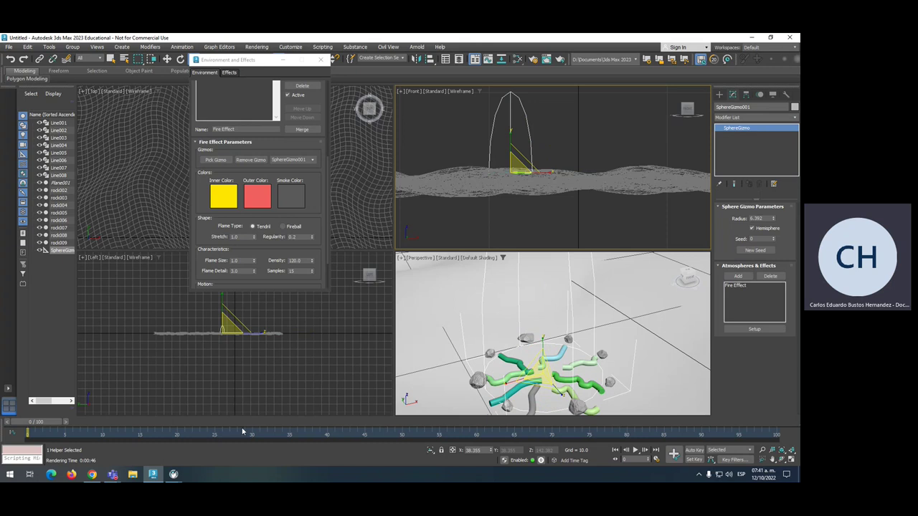
{"action": "middle_click_drag", "start_coordinate": [256, 433], "coordinate": [306, 435], "text": "ctrl+alt"}
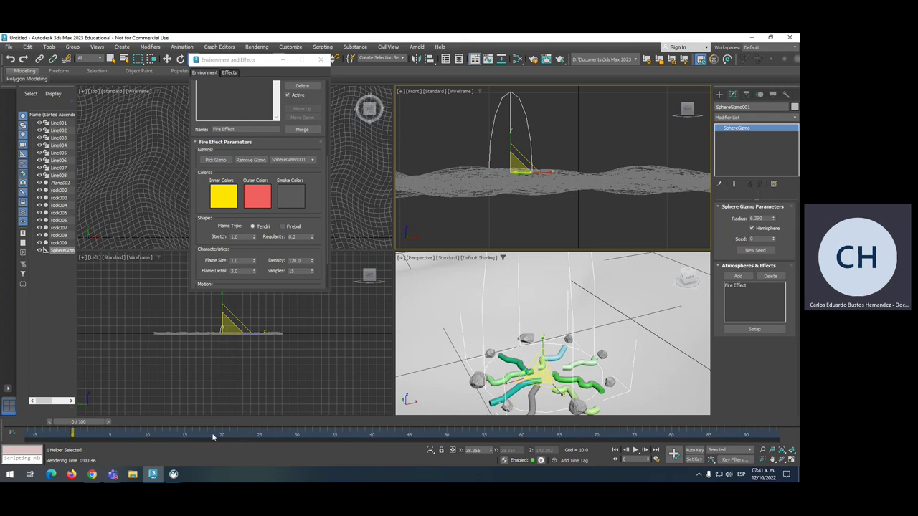
Shift the timeline's active time range so that it starts at frame 1
{"action": "left_click_drag", "start_coordinate": [68, 423], "coordinate": [27, 424]}
{"action": "middle_click_drag", "start_coordinate": [209, 434], "coordinate": [476, 432], "text": "ctrl+alt"}
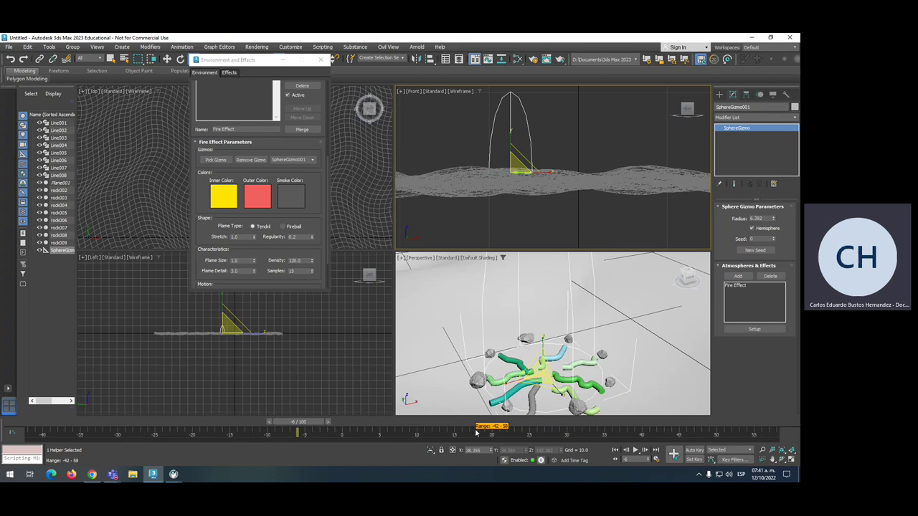
{"action": "middle_click_drag", "start_coordinate": [476, 432], "coordinate": [306, 448], "text": "ctrl+alt"}
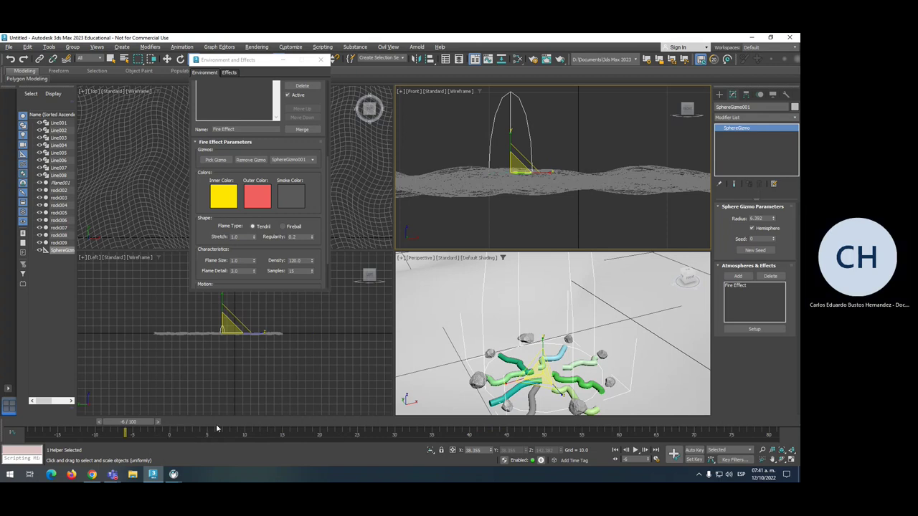
{"action": "middle_click_drag", "start_coordinate": [494, 435], "coordinate": [314, 448], "text": "ctrl+alt"}
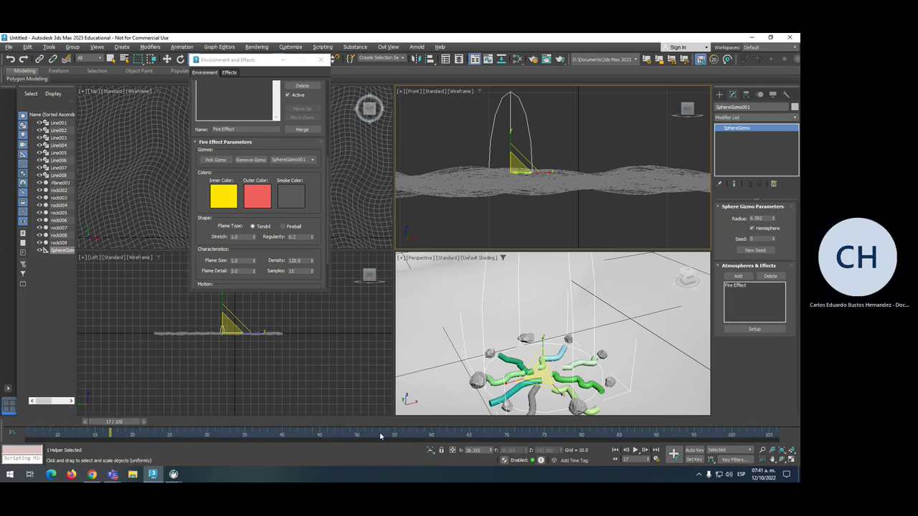
{"action": "middle_click_drag", "start_coordinate": [384, 435], "coordinate": [425, 435], "text": "ctrl+alt"}
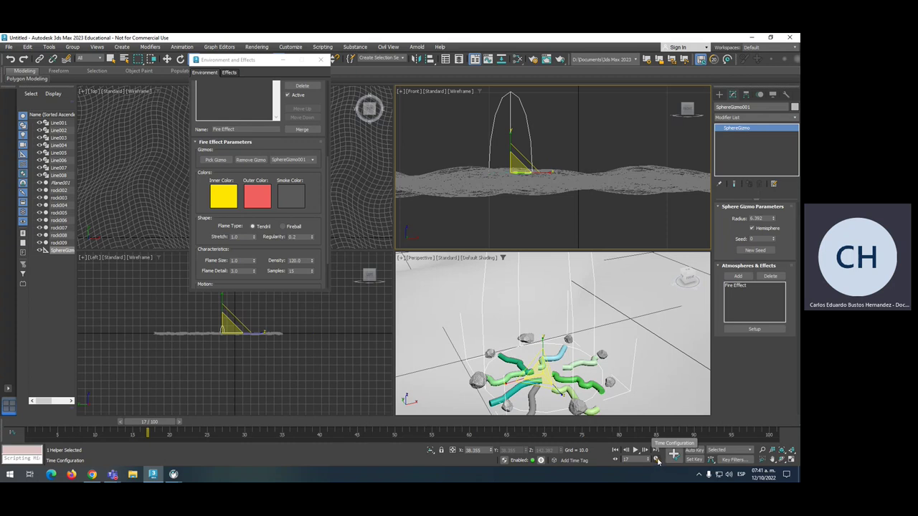
Set the animation length to 50 in the time configuration
{"action": "left_click", "coordinate": [657, 460]}
{"action": "double_click", "coordinate": [440, 266]}
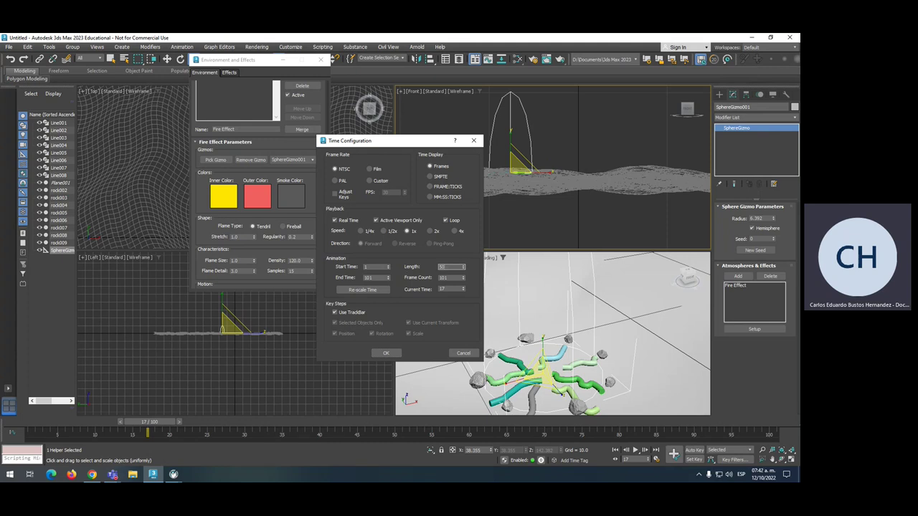
{"action": "type", "text": "50"}
{"action": "key", "text": "Return"}
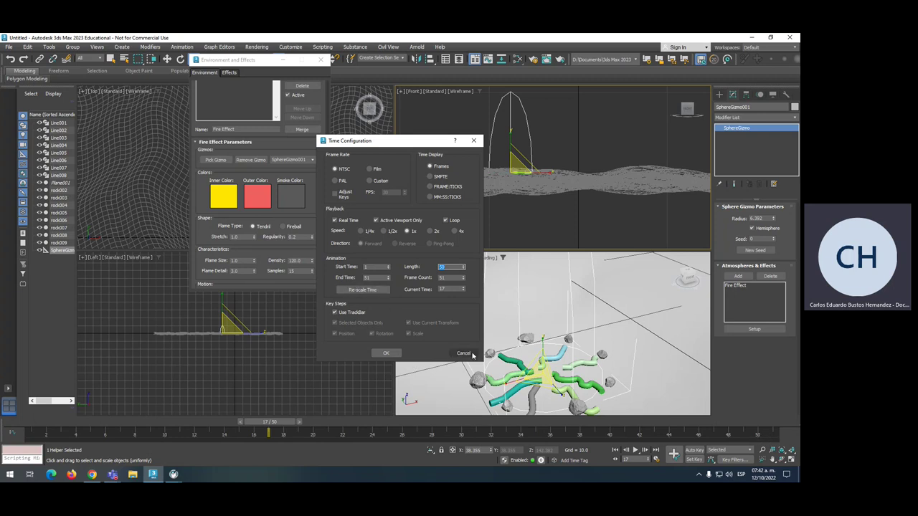
{"action": "left_click", "coordinate": [385, 352]}
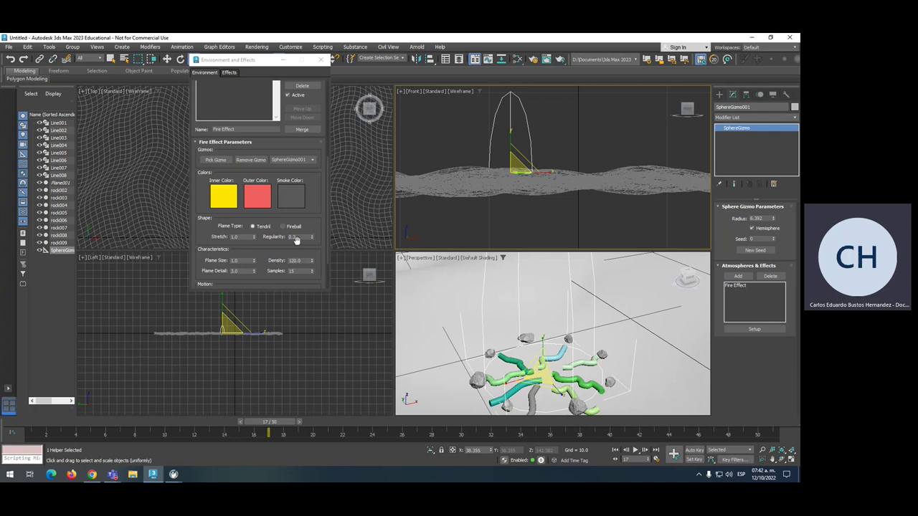
Animate the Fire Effect with Auto Key by setting its phase to 500 at frame 51, and return to frame 2
{"action": "scroll", "coordinate": [327, 240], "scroll_direction": "down", "scroll_amount": 3}
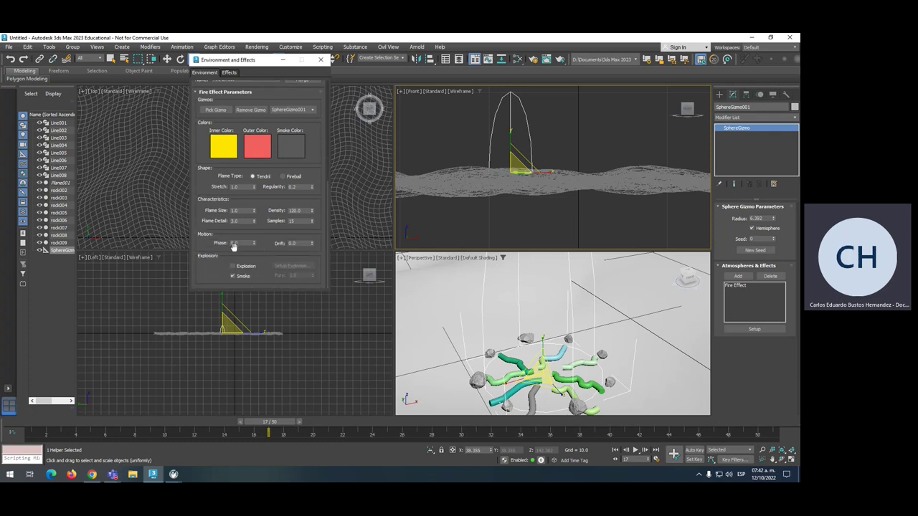
{"action": "key", "text": "n"}
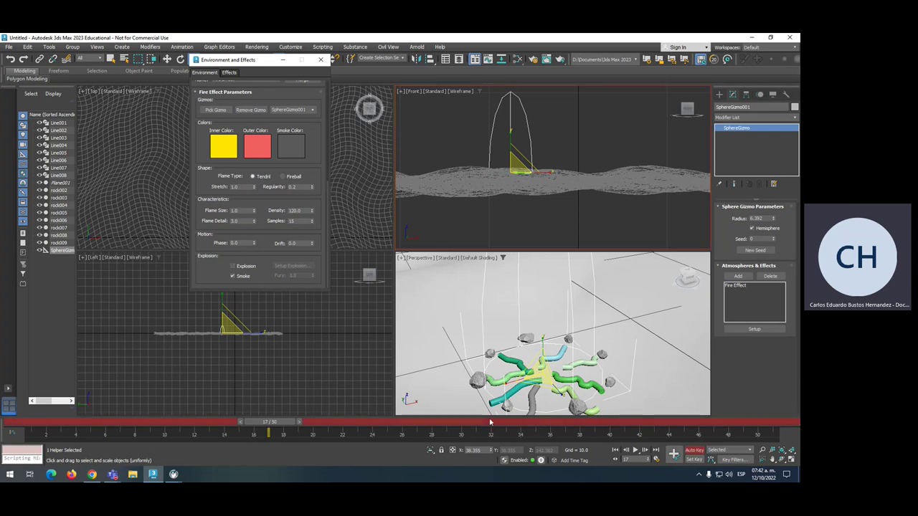
{"action": "left_click", "coordinate": [693, 450]}
{"action": "left_click", "coordinate": [693, 450]}
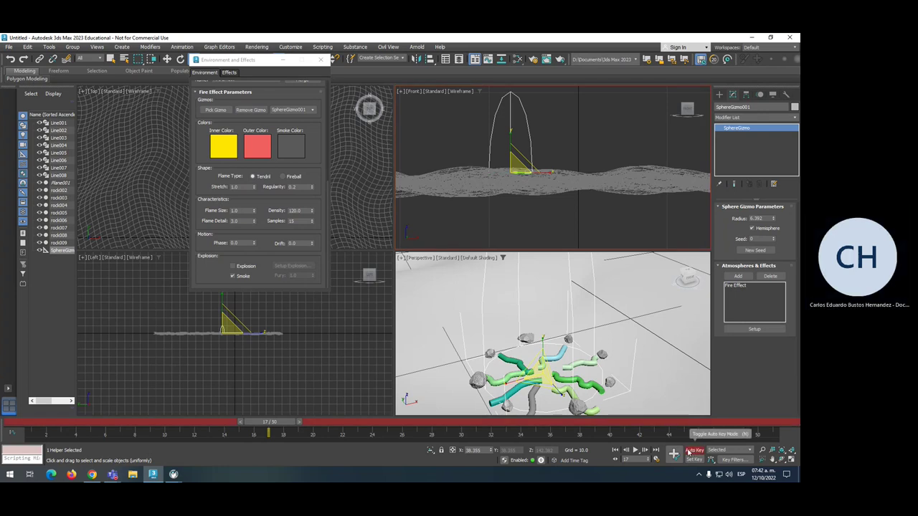
{"action": "left_click_drag", "start_coordinate": [281, 422], "coordinate": [763, 423]}
{"action": "key", "text": "r"}
{"action": "left_click", "coordinate": [241, 244]}
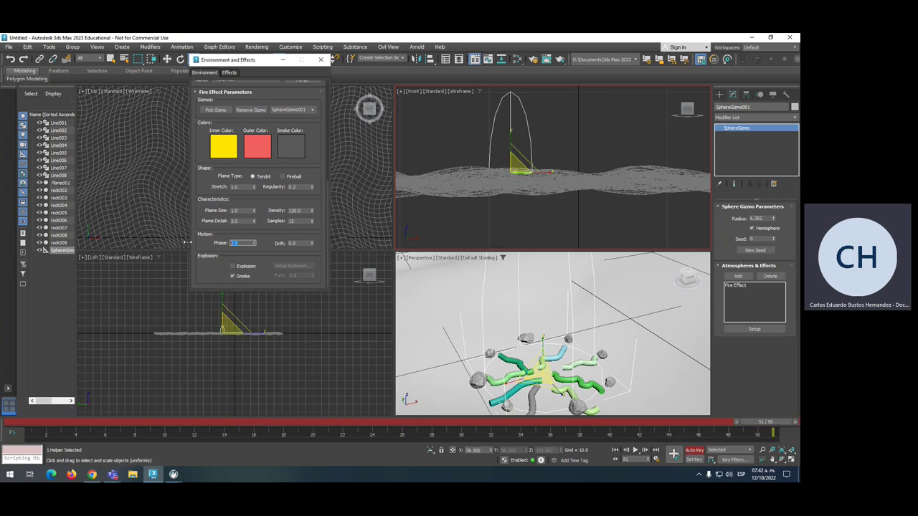
{"action": "type", "text": "500"}
{"action": "left_click_drag", "start_coordinate": [752, 426], "coordinate": [34, 424]}
{"action": "key", "text": "r"}
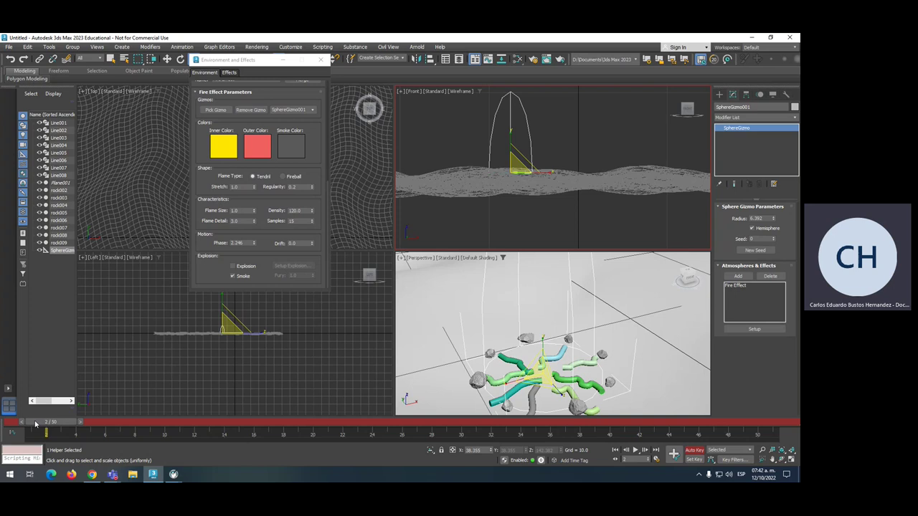
{"action": "key", "text": "shift+q"}
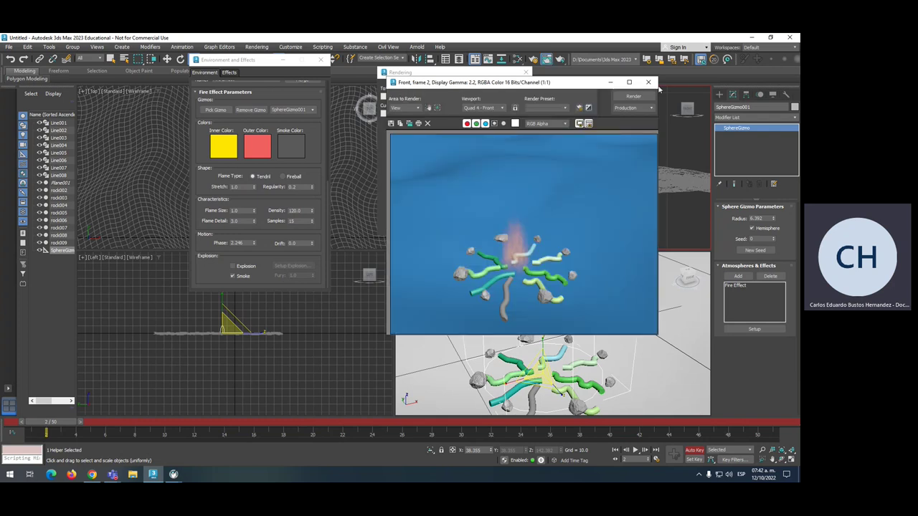
{"action": "left_click", "coordinate": [649, 84]}
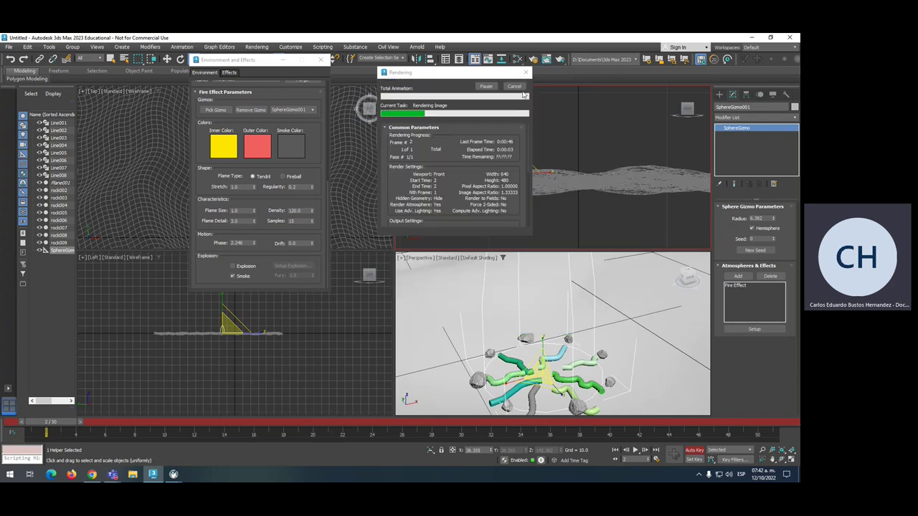
{"action": "left_click", "coordinate": [517, 87]}
Render the perspective view at frame 2, check the flame and close the rendered frame
{"action": "left_click", "coordinate": [678, 331]}
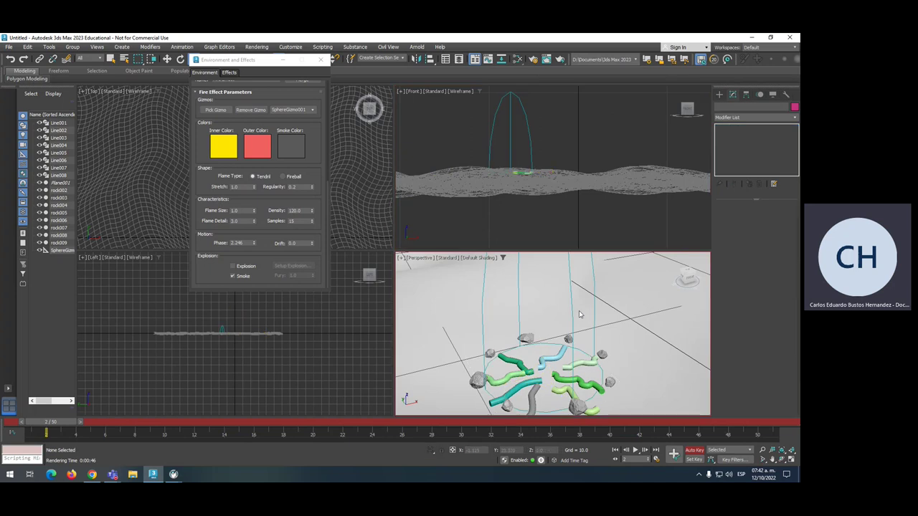
{"action": "key", "text": "shift+q"}
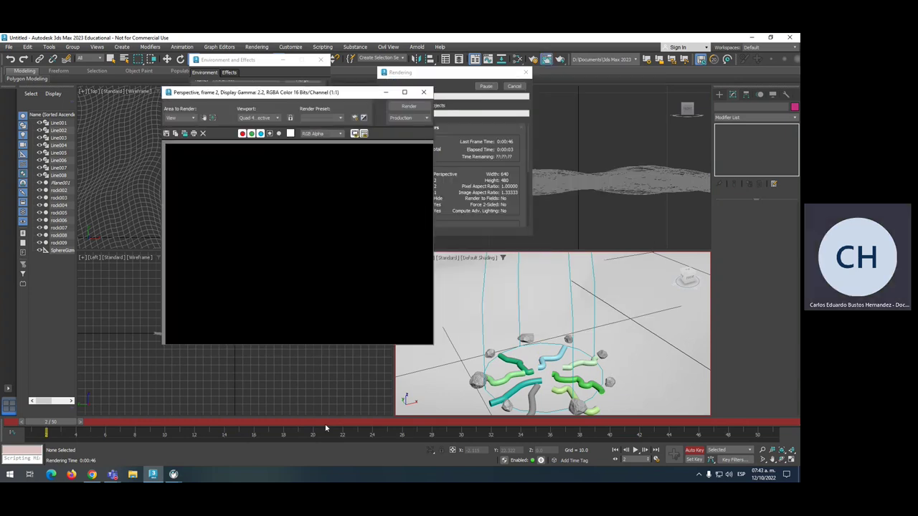
{"action": "left_click_drag", "start_coordinate": [357, 97], "coordinate": [288, 103]}
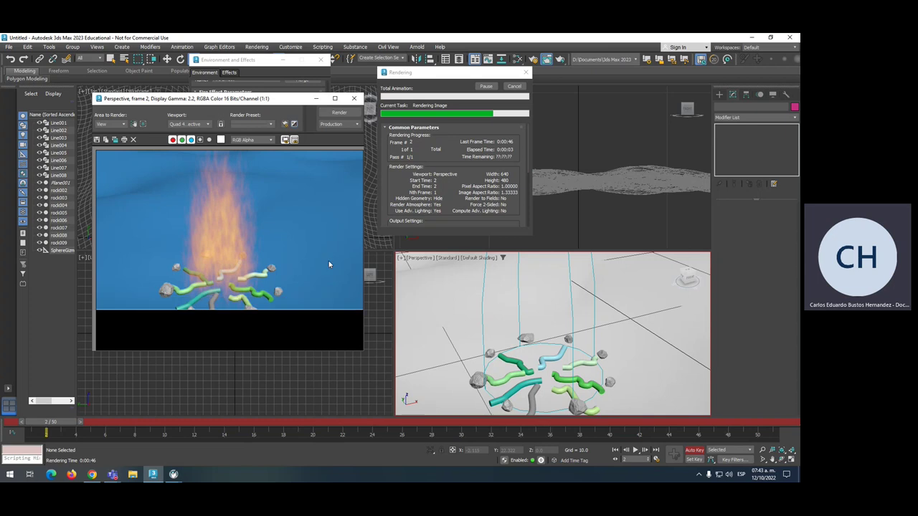
{"action": "left_click", "coordinate": [354, 99]}
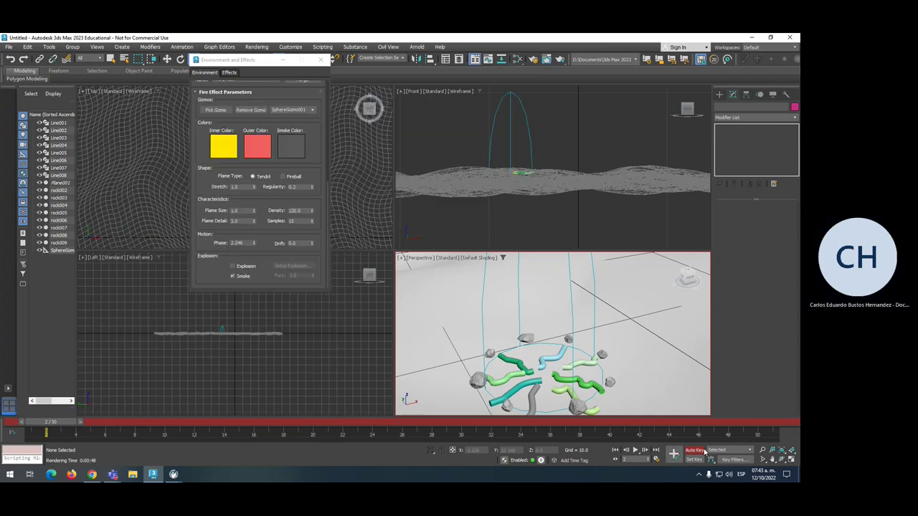
Go to frame 1 and create a standard Omni light at the centre of the campfire in the top view
{"action": "left_click_drag", "start_coordinate": [64, 424], "coordinate": [49, 423]}
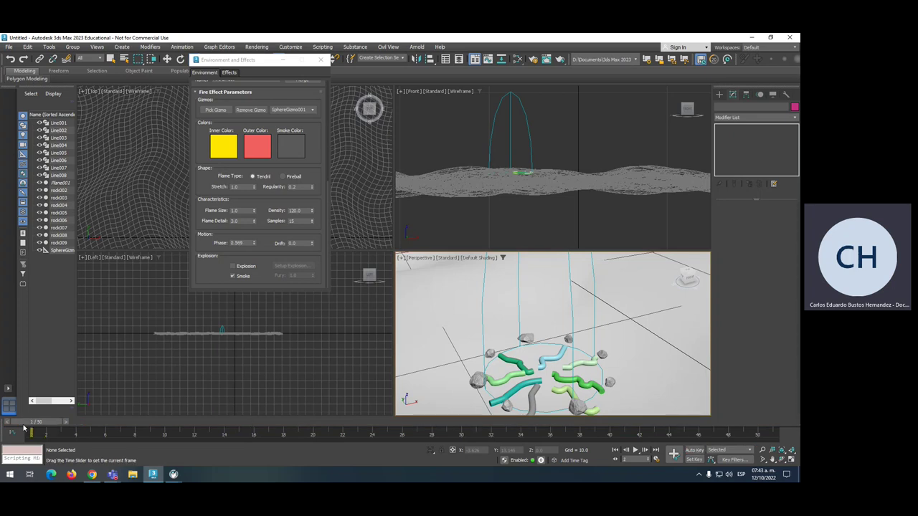
{"action": "left_click", "coordinate": [719, 95]}
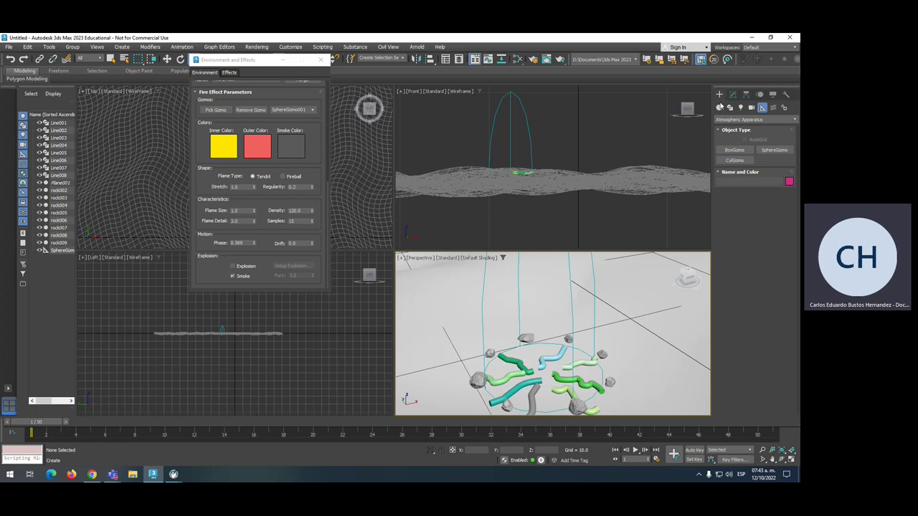
{"action": "left_click", "coordinate": [740, 108]}
{"action": "left_click", "coordinate": [735, 119]}
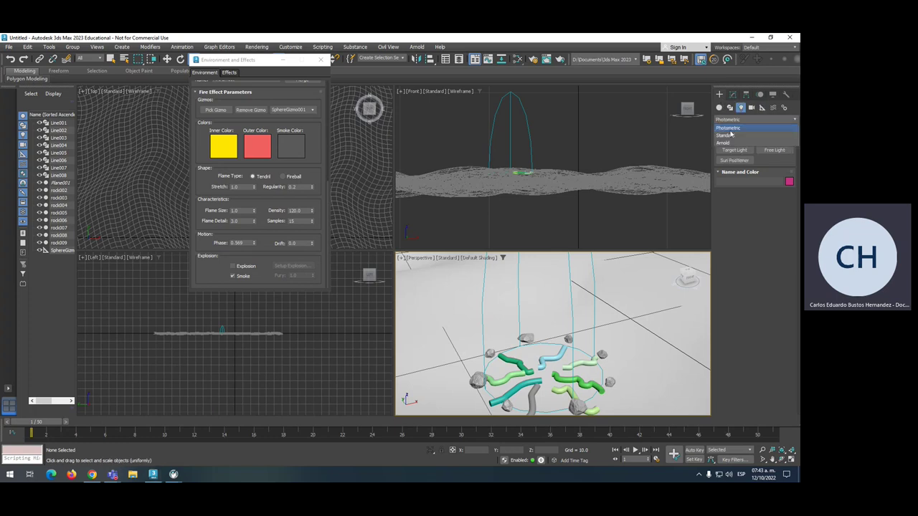
{"action": "left_click", "coordinate": [729, 137]}
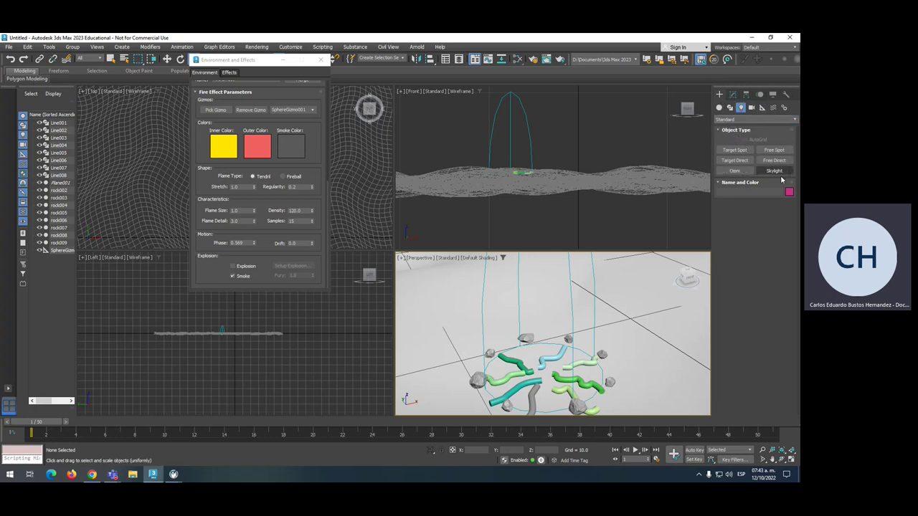
{"action": "left_click", "coordinate": [734, 171]}
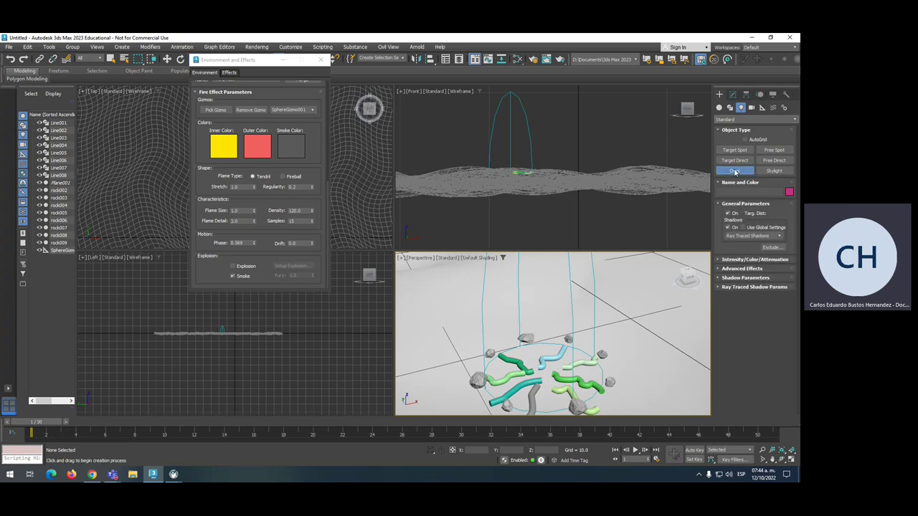
{"action": "left_click_drag", "start_coordinate": [258, 63], "coordinate": [194, 309]}
{"action": "scroll", "coordinate": [227, 181], "scroll_direction": "up", "scroll_amount": 10}
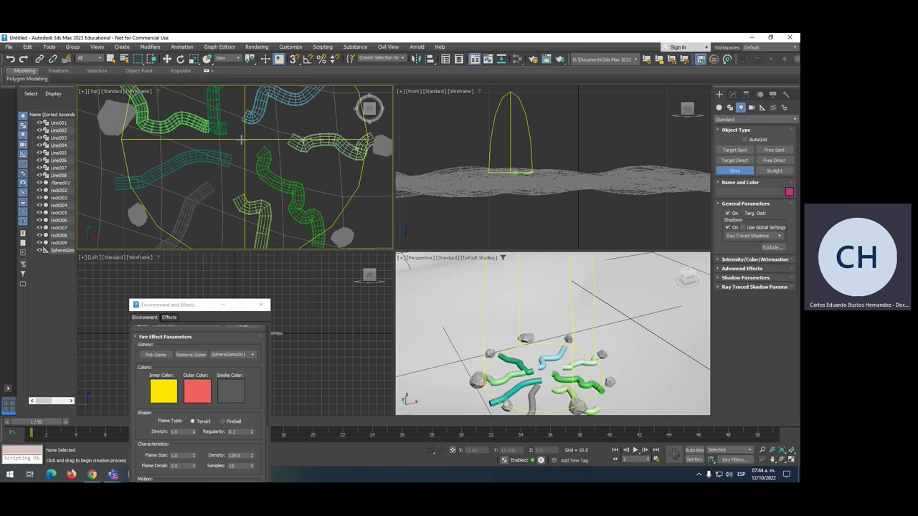
{"action": "left_click", "coordinate": [241, 140]}
Raise the Omni light in the front view to just above the ground plane inside the sphere gizmo
{"action": "scroll", "coordinate": [504, 179], "scroll_direction": "up", "scroll_amount": 3}
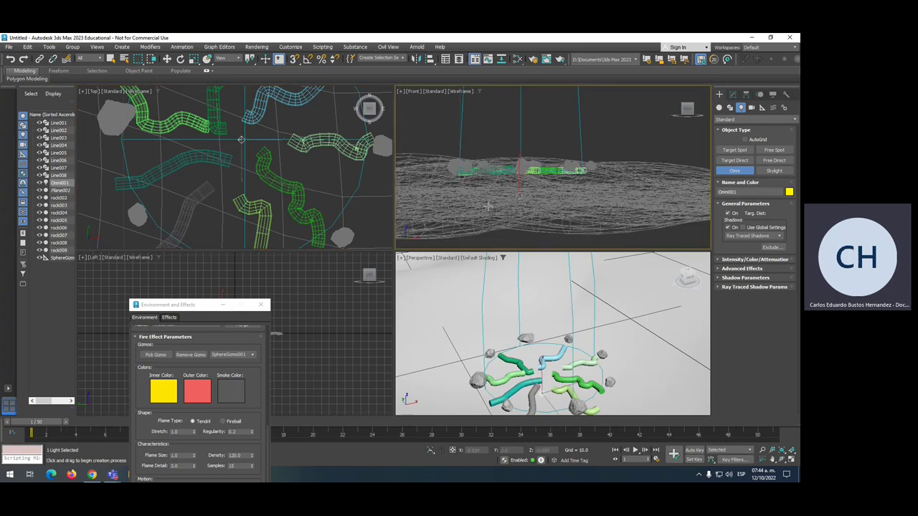
{"action": "key", "text": "w"}
{"action": "left_click_drag", "start_coordinate": [518, 161], "coordinate": [516, 127]}
{"action": "middle_click_drag", "start_coordinate": [516, 127], "coordinate": [503, 204]}
{"action": "scroll", "coordinate": [503, 203], "scroll_direction": "down", "scroll_amount": 2}
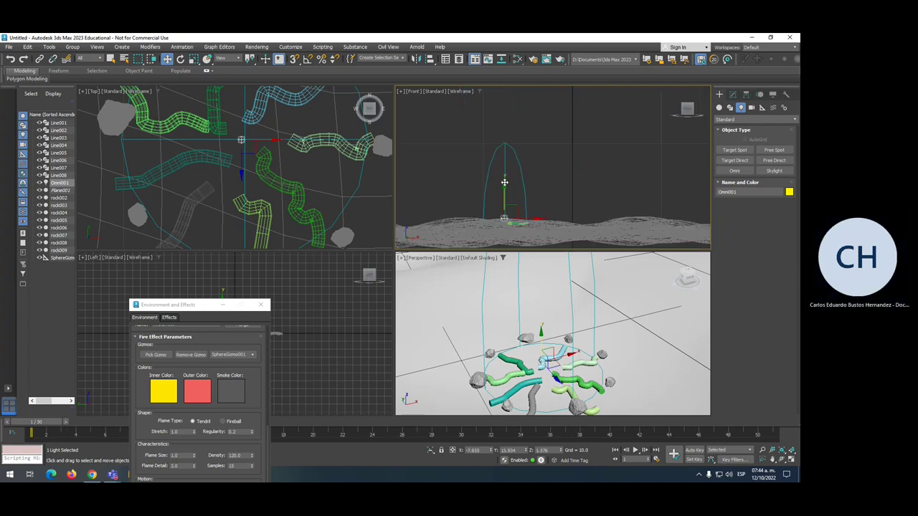
Clone the Omni light upward as a single copy at the tip of the sphere gizmo
{"action": "left_click_drag", "start_coordinate": [504, 187], "coordinate": [506, 104]}
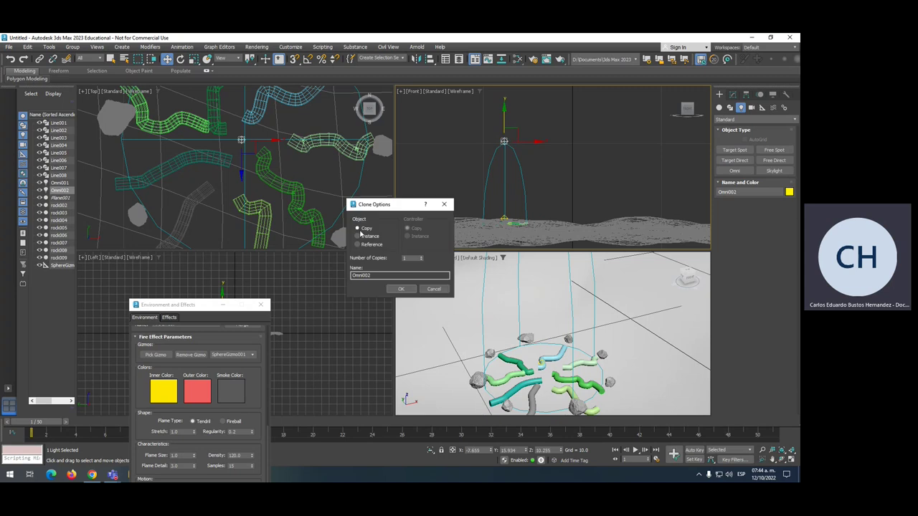
{"action": "left_click", "coordinate": [401, 288]}
{"action": "middle_click_drag", "start_coordinate": [630, 328], "coordinate": [631, 331]}
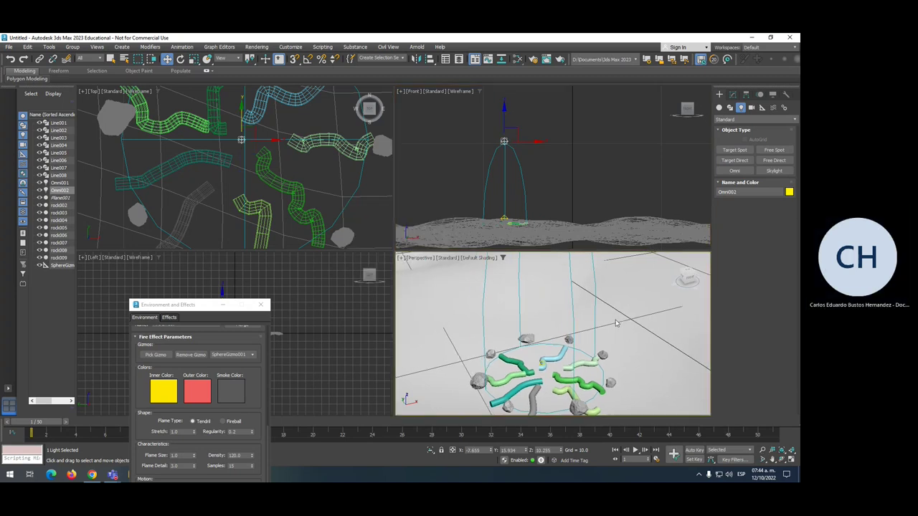
Select the lower Omni light near the ground and open the Light Lister
{"action": "left_click", "coordinate": [732, 94]}
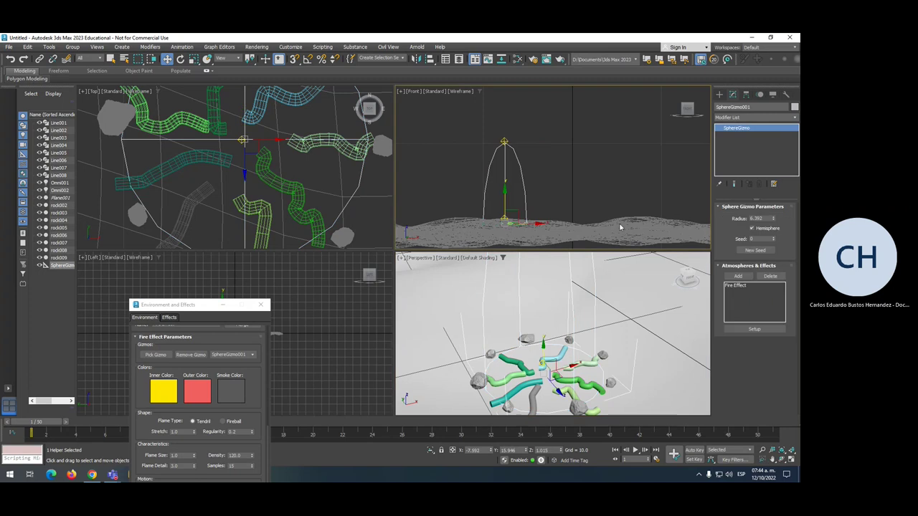
{"action": "left_click", "coordinate": [500, 211]}
{"action": "left_click", "coordinate": [503, 216]}
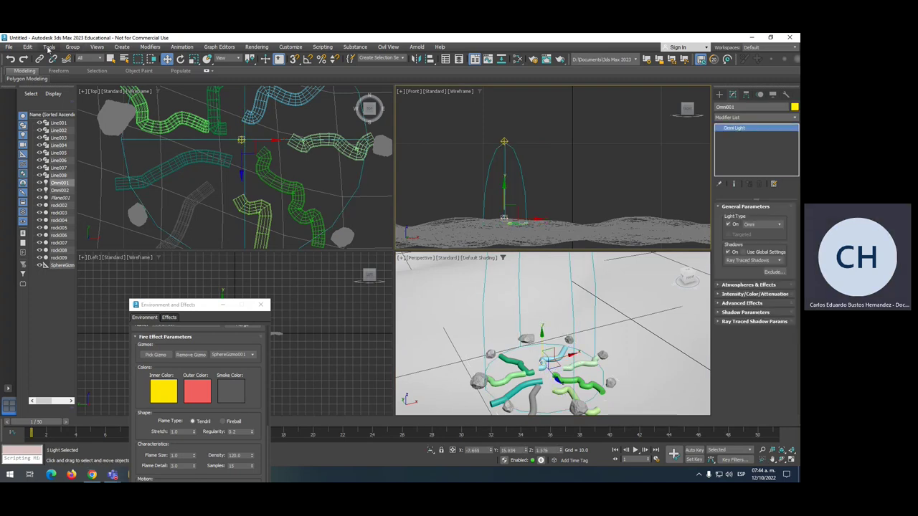
{"action": "left_click", "coordinate": [48, 47]}
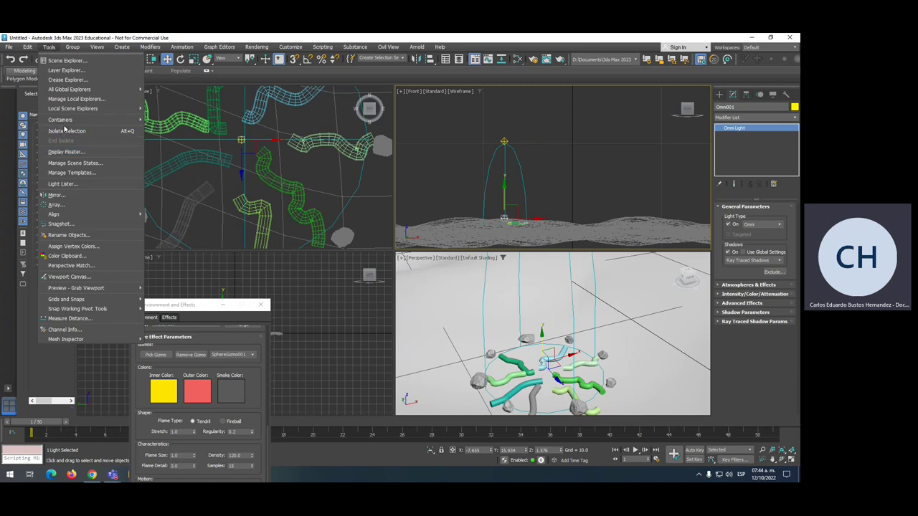
{"action": "left_click", "coordinate": [69, 186]}
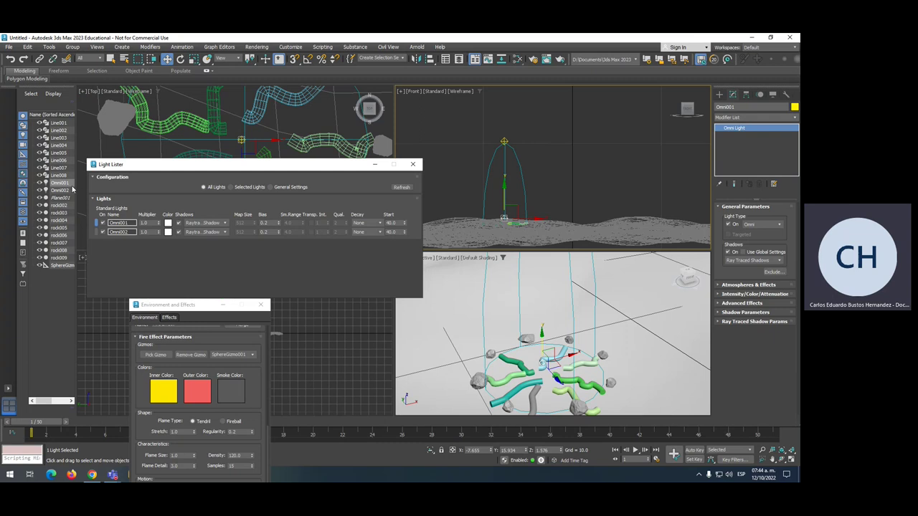
Set the multiplier of the lower light, Omni001, to 0.1 in the Light Lister
{"action": "left_click", "coordinate": [179, 223]}
{"action": "left_click", "coordinate": [178, 223]}
{"action": "left_click", "coordinate": [504, 141]}
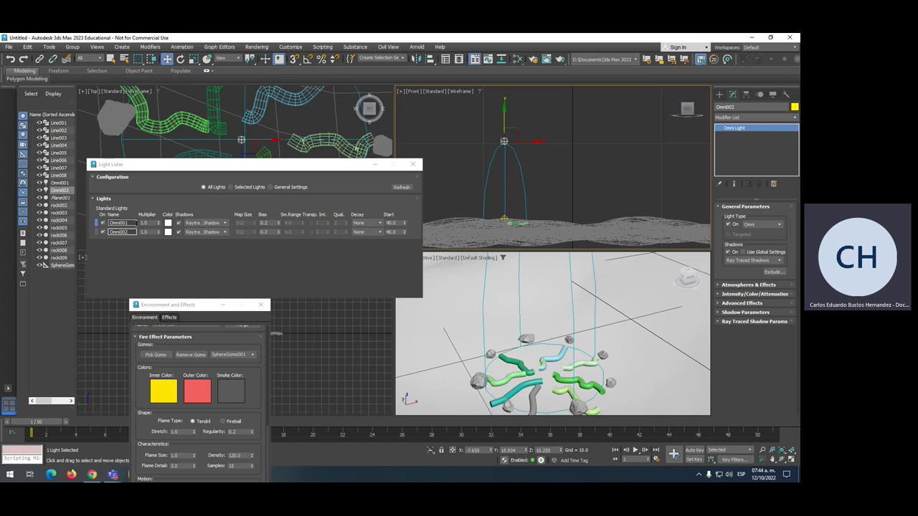
{"action": "left_click", "coordinate": [159, 225]}
{"action": "left_click_drag", "start_coordinate": [159, 228], "coordinate": [159, 244]}
Test-render the Perspective view to check the lighting and flames, and close the render windows and the Light Lister
{"action": "left_click", "coordinate": [550, 303]}
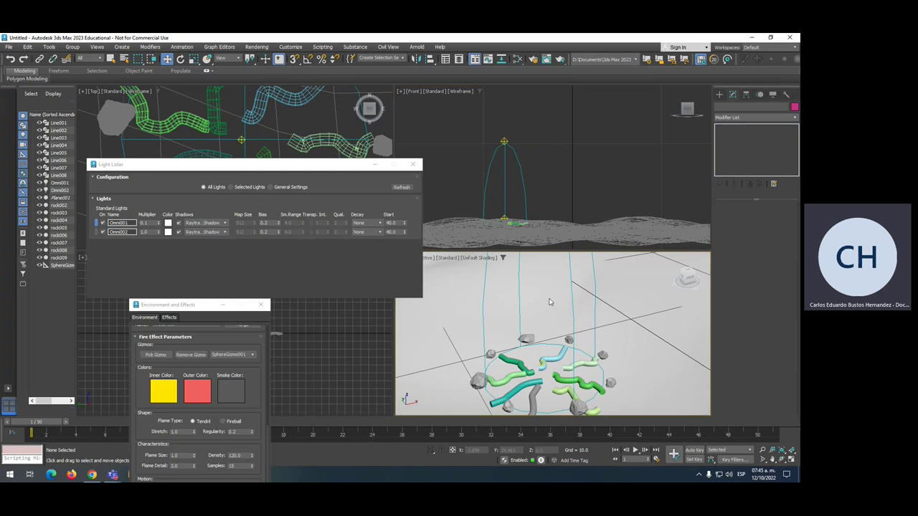
{"action": "key", "text": "shift+q"}
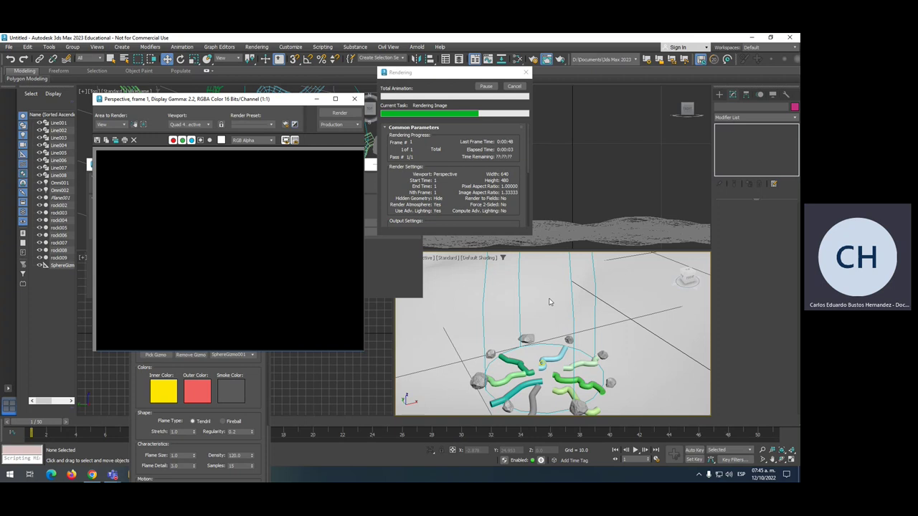
{"action": "left_click", "coordinate": [722, 97]}
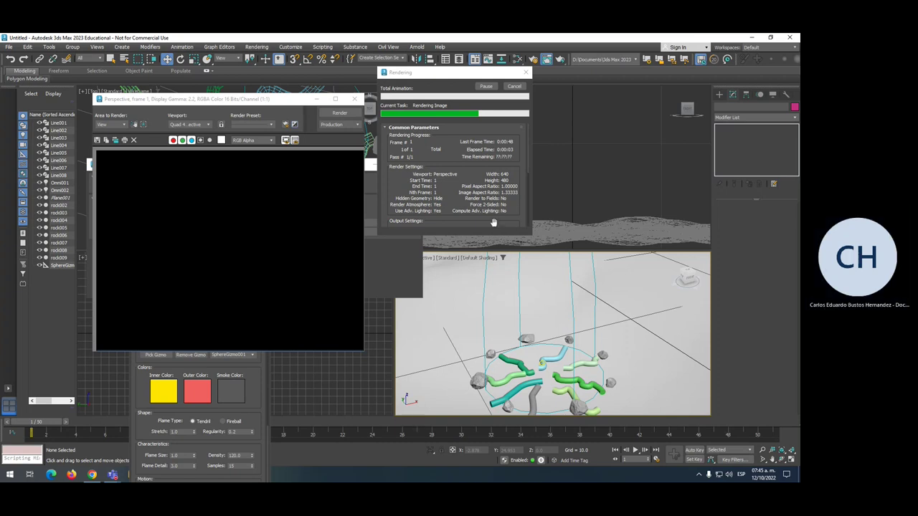
{"action": "left_click_drag", "start_coordinate": [520, 237], "coordinate": [514, 394]}
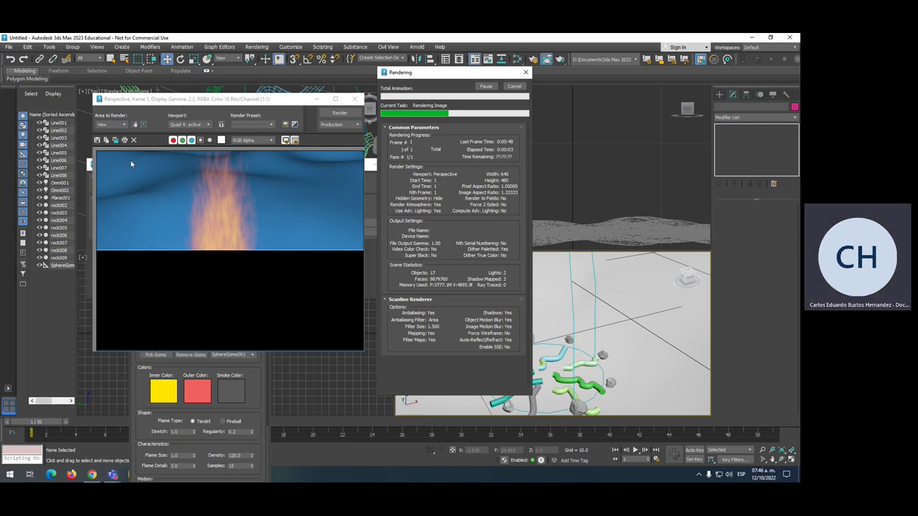
{"action": "left_click_drag", "start_coordinate": [271, 101], "coordinate": [251, 90]}
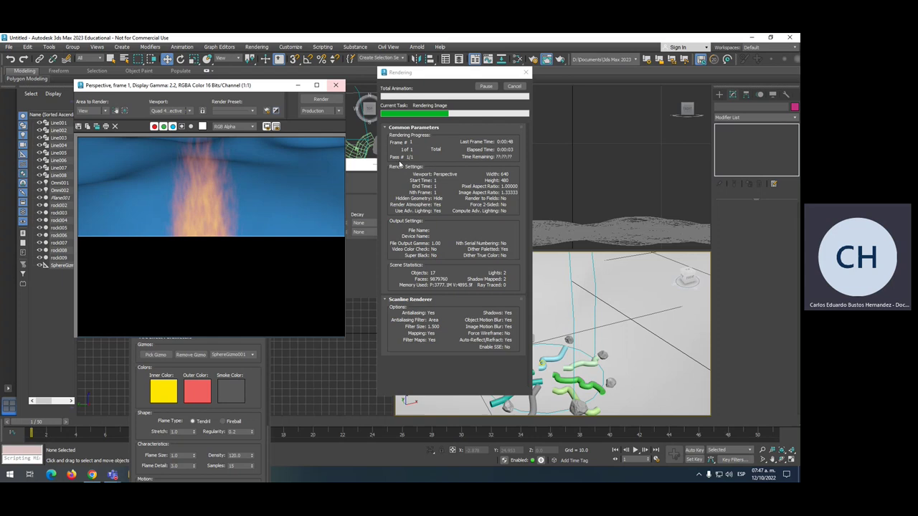
{"action": "left_click", "coordinate": [336, 86]}
{"action": "left_click", "coordinate": [526, 73]}
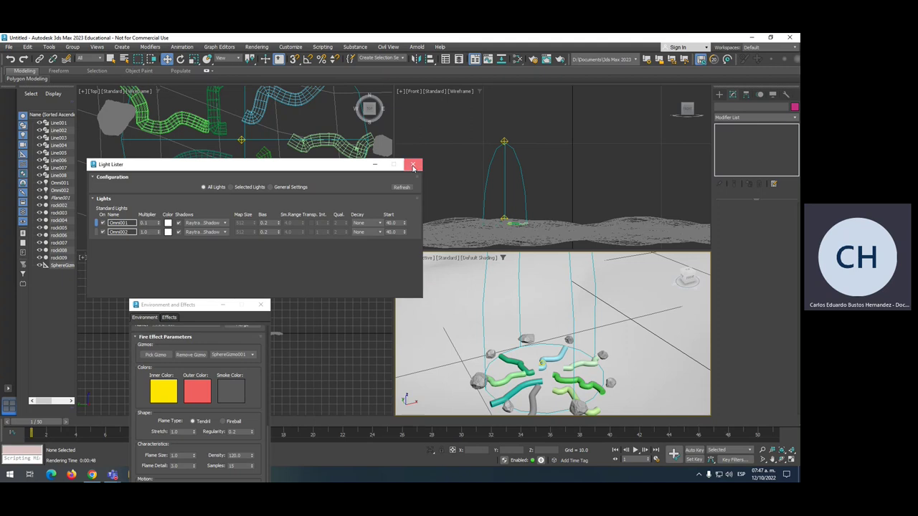
{"action": "left_click", "coordinate": [413, 165]}
{"action": "left_click", "coordinate": [49, 46]}
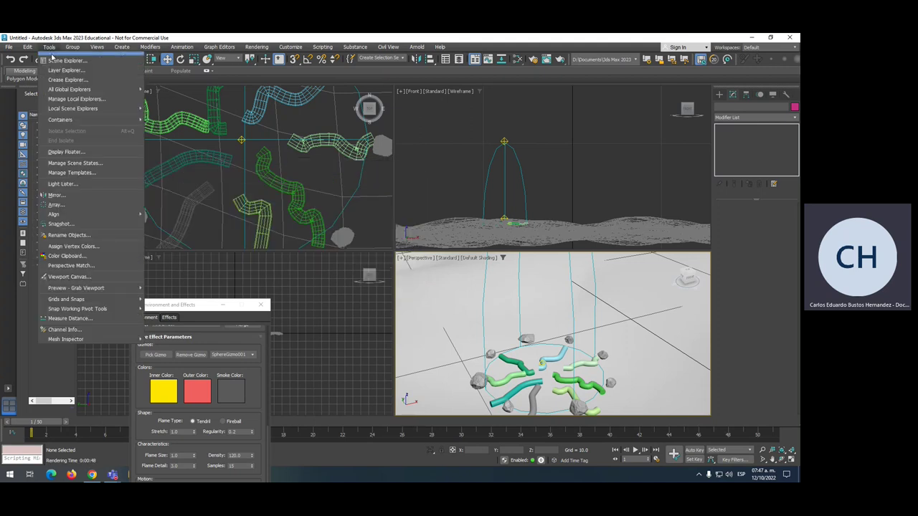
{"action": "left_click", "coordinate": [237, 188]}
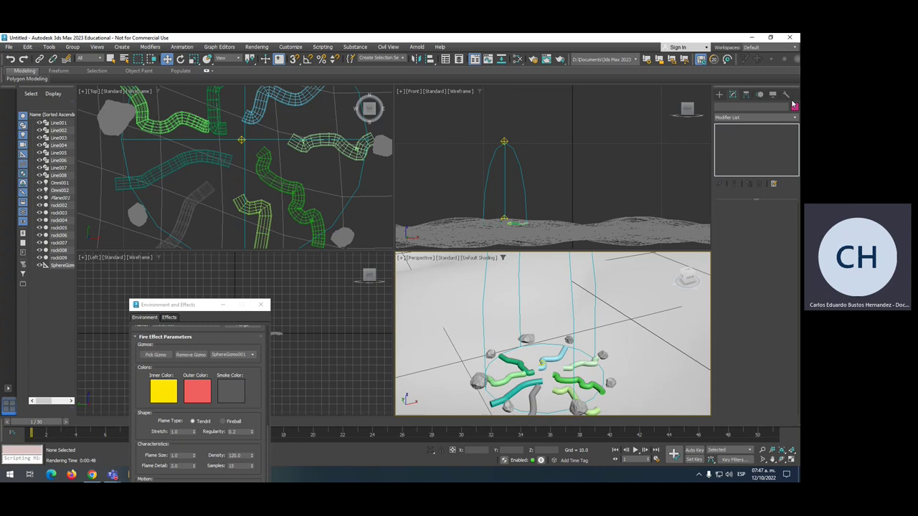
Create a standard Target camera in the top view, placed southeast of the campfire and aimed at the branches
{"action": "left_click", "coordinate": [719, 94]}
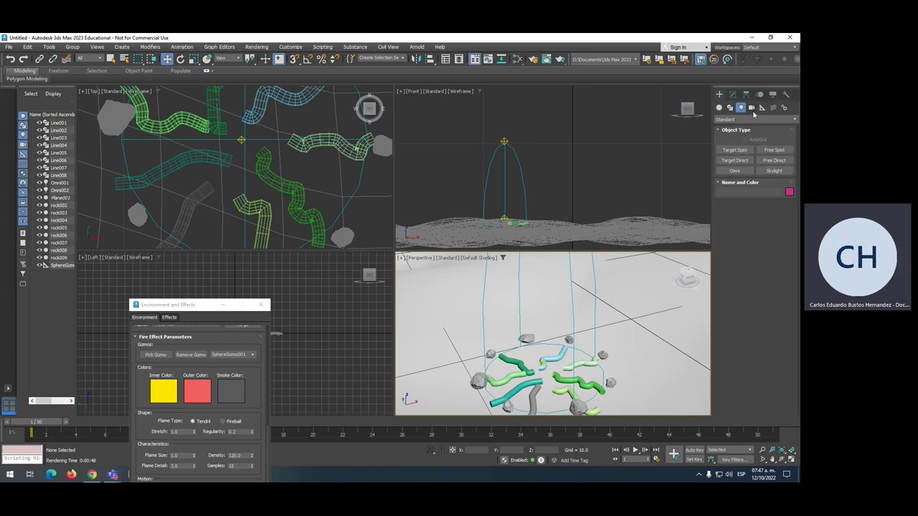
{"action": "left_click", "coordinate": [751, 107]}
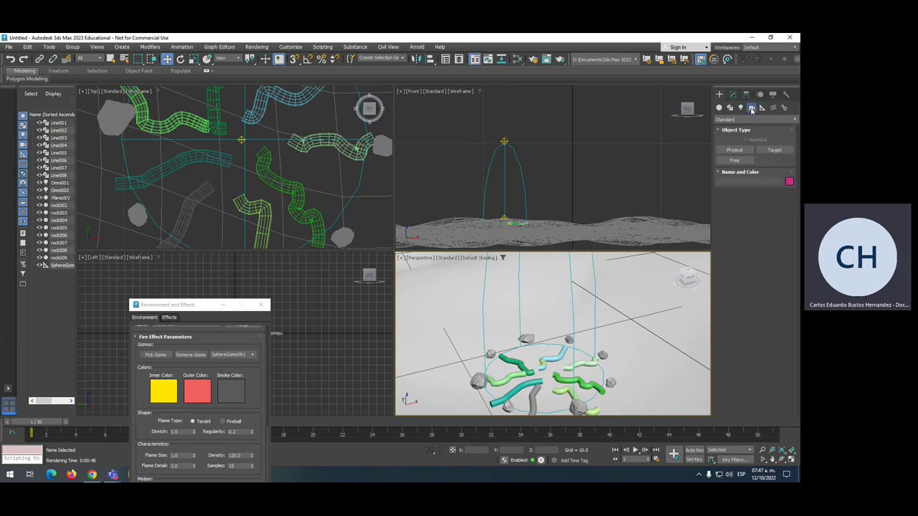
{"action": "left_click", "coordinate": [774, 151]}
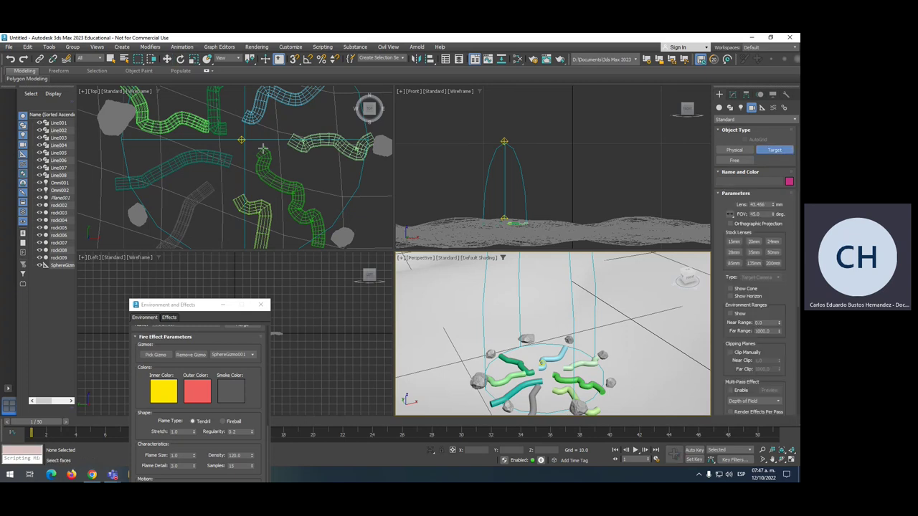
{"action": "scroll", "coordinate": [240, 142], "scroll_direction": "down", "scroll_amount": 10}
{"action": "mouse_move", "coordinate": [255, 154]}
{"action": "left_mouse_down"}
{"action": "mouse_move", "coordinate": [266, 180]}
{"action": "mouse_move", "coordinate": [308, 195]}
{"action": "mouse_move", "coordinate": [257, 156]}
{"action": "mouse_move", "coordinate": [263, 164]}
{"action": "left_mouse_up"}
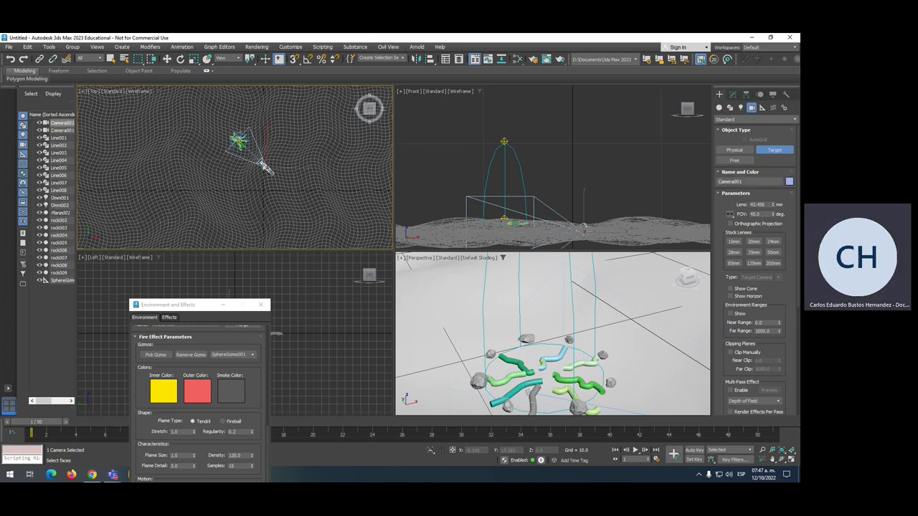
Move the camera in the front view above the ground and farther from the campfire, to about X 14.8 and Z 5.1
{"action": "scroll", "coordinate": [556, 218], "scroll_direction": "down", "scroll_amount": 2}
{"action": "scroll", "coordinate": [556, 219], "scroll_direction": "down", "scroll_amount": 1}
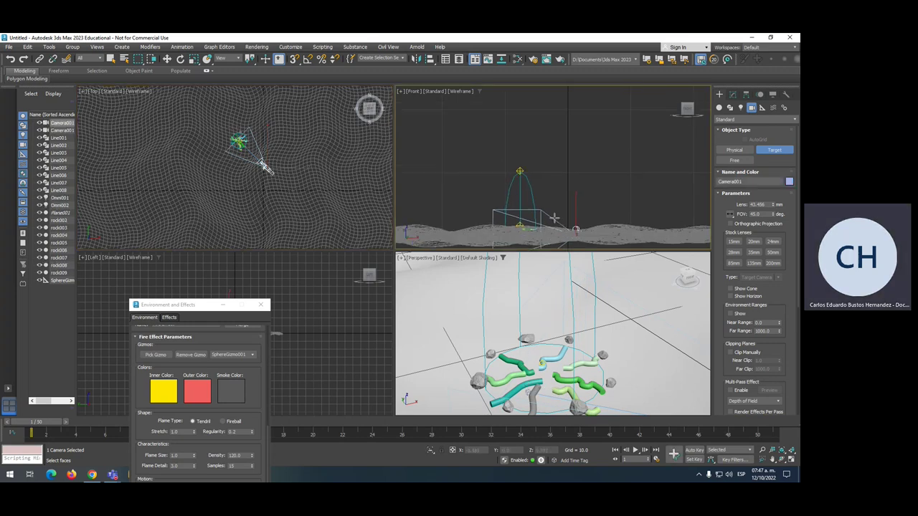
{"action": "key", "text": "w"}
{"action": "left_click_drag", "start_coordinate": [575, 202], "coordinate": [660, 202]}
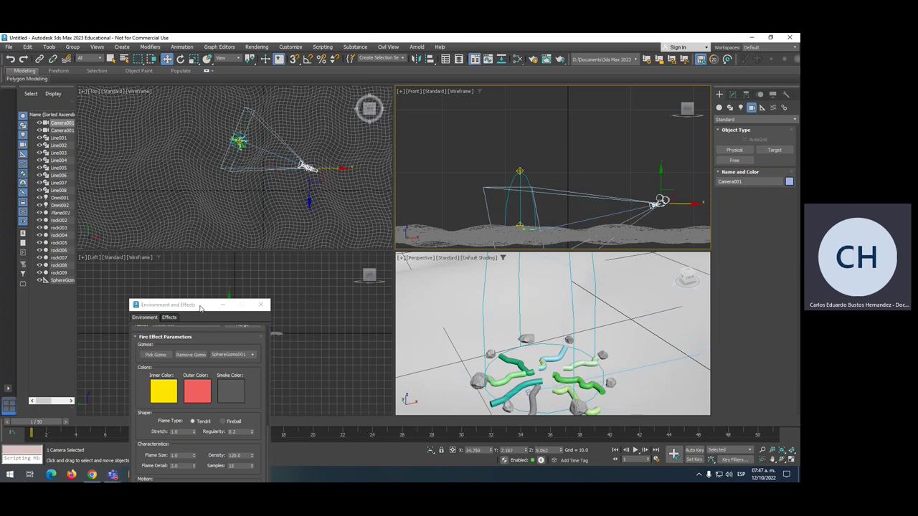
Close the Environment and Effects window and switch the Left viewport to the Camera001 view
{"action": "left_click_drag", "start_coordinate": [200, 307], "coordinate": [292, 339]}
{"action": "left_click", "coordinate": [352, 338]}
{"action": "right_click", "coordinate": [252, 312]}
{"action": "left_click", "coordinate": [251, 312]}
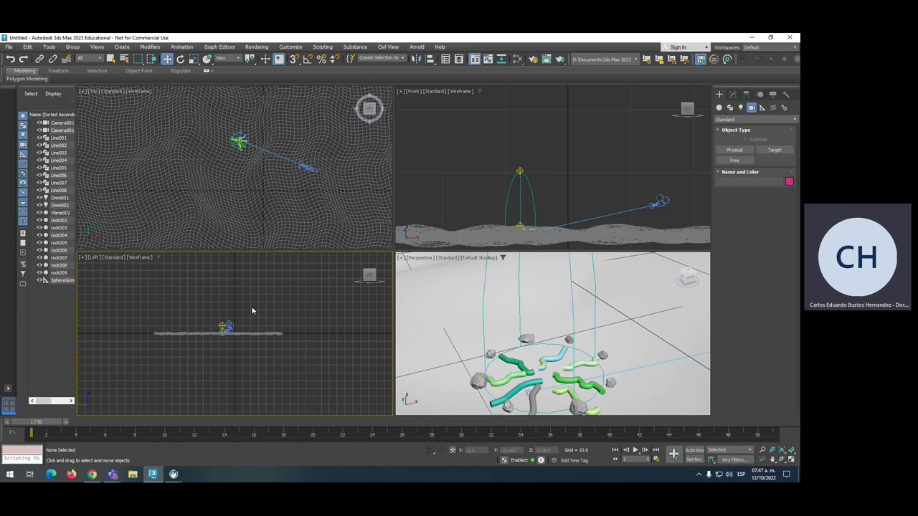
{"action": "key", "text": "c"}
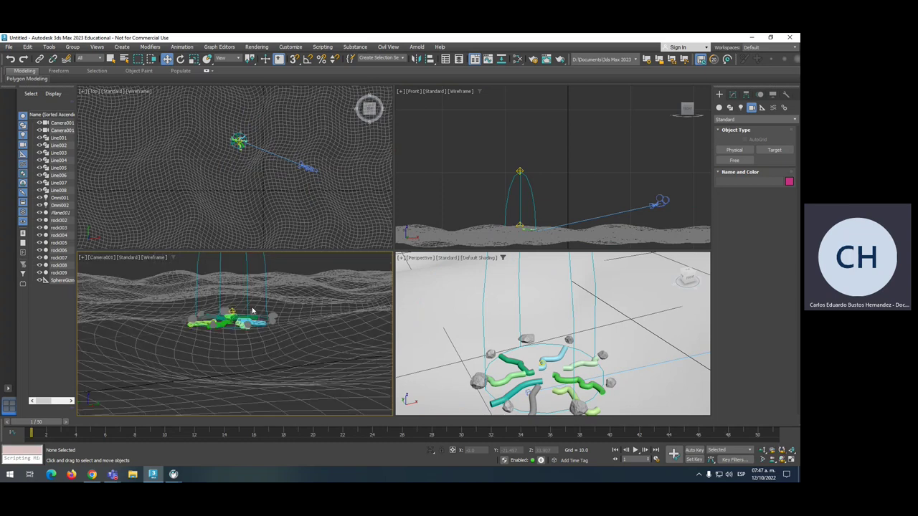
Move the camera about 25 units farther from the campfire along X in the top view
{"action": "left_click", "coordinate": [307, 167]}
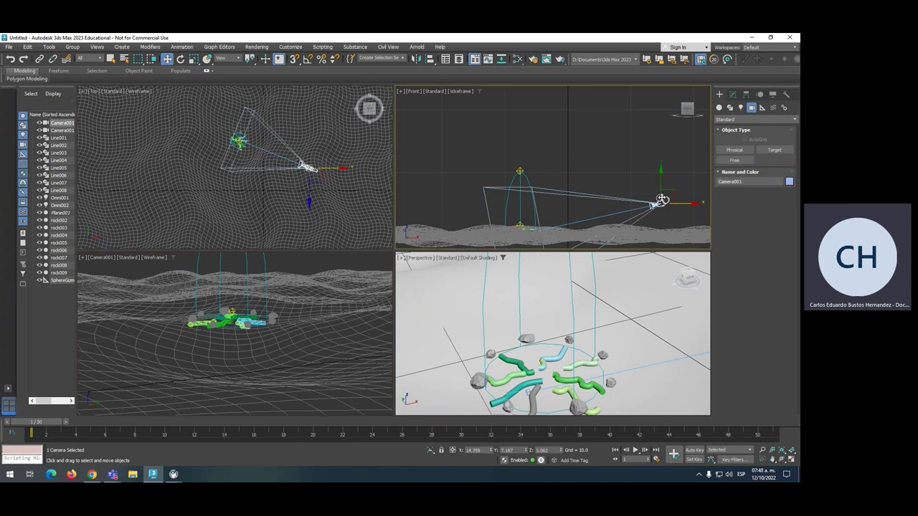
{"action": "left_click_drag", "start_coordinate": [339, 170], "coordinate": [416, 194]}
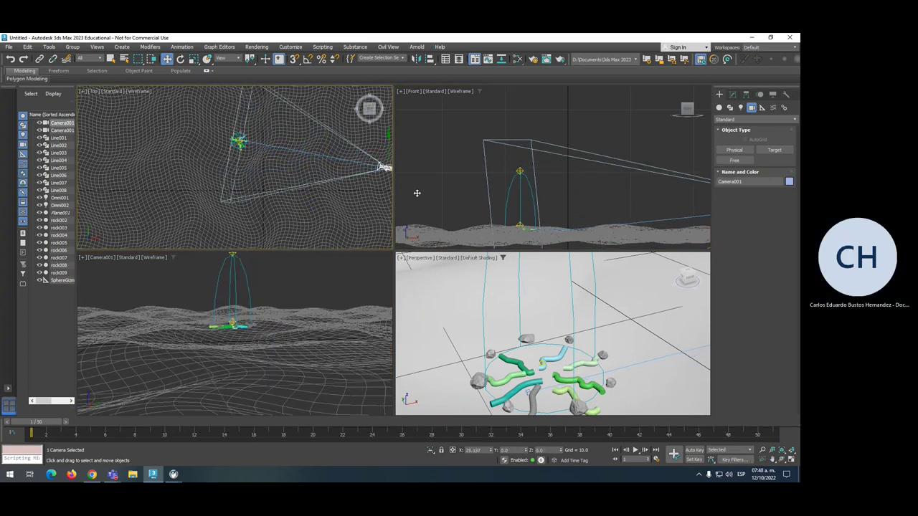
{"action": "left_click", "coordinate": [560, 230]}
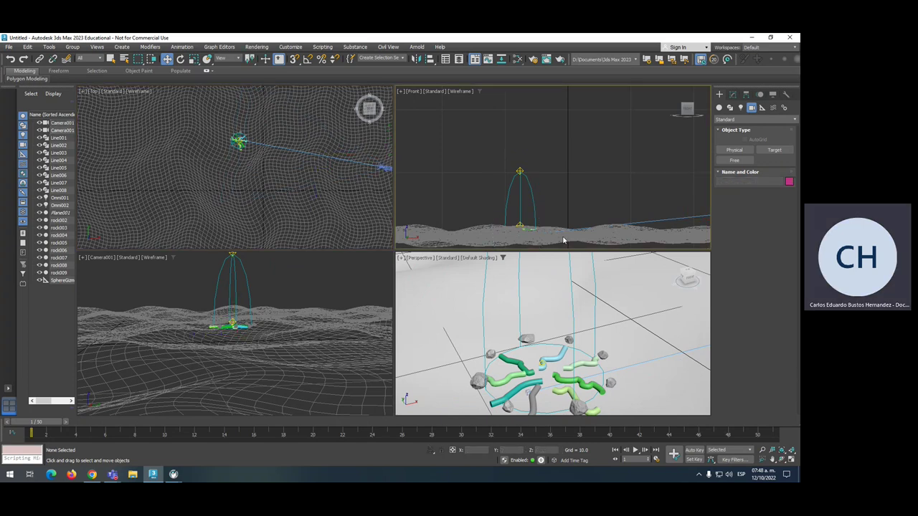
Unfreeze all objects and scale the ground plane down vertically in the front view to flatten its relief
{"action": "right_click", "coordinate": [553, 157]}
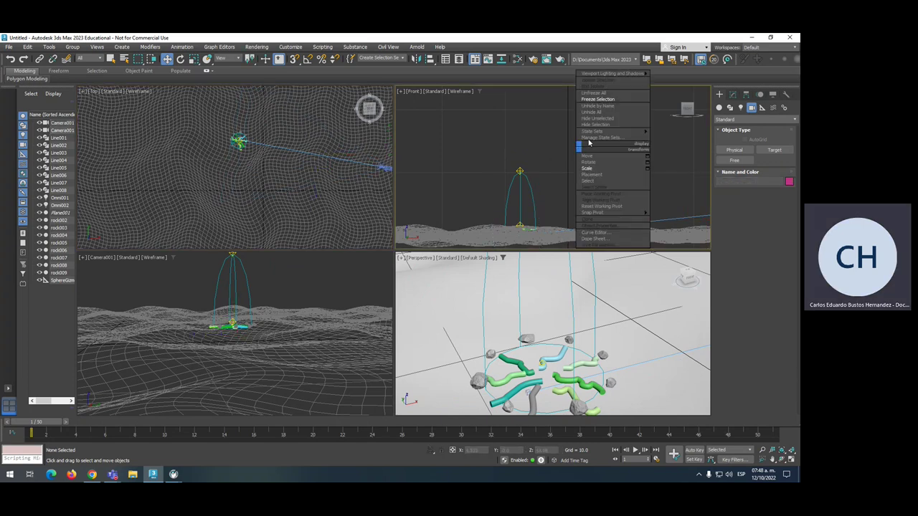
{"action": "left_click", "coordinate": [602, 94]}
{"action": "left_click", "coordinate": [502, 226]}
{"action": "key", "text": "r"}
{"action": "left_click_drag", "start_coordinate": [623, 196], "coordinate": [629, 253]}
{"action": "right_click", "coordinate": [231, 323]}
{"action": "right_click", "coordinate": [554, 189]}
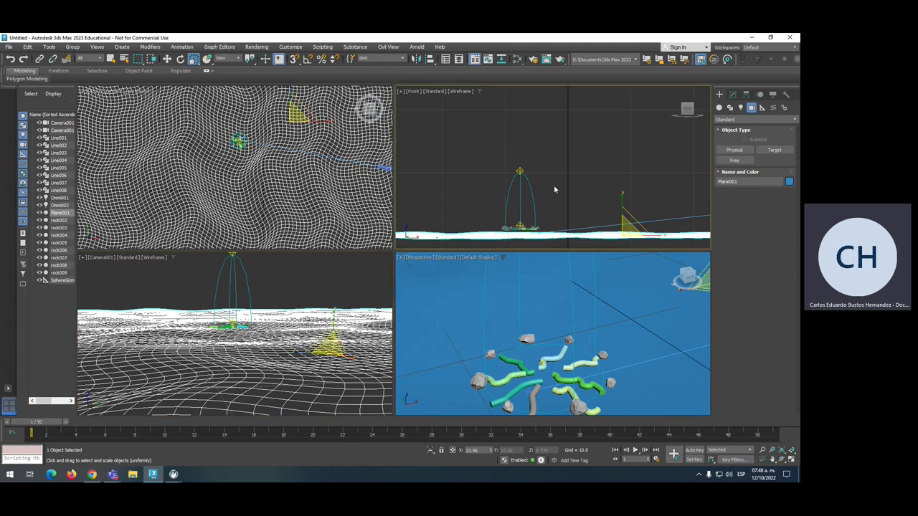
Move the camera farther from the campfire along X in the top view, to about X 72.7
{"action": "left_click", "coordinate": [384, 168]}
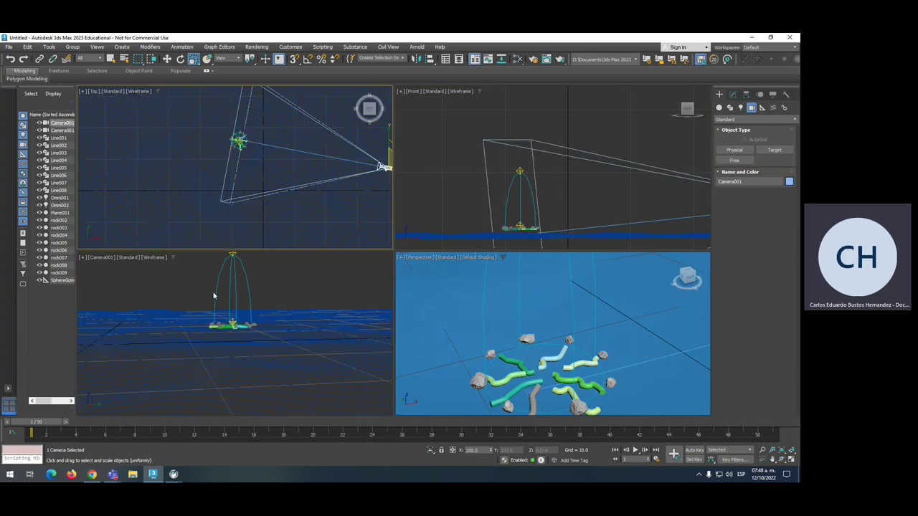
{"action": "middle_click_drag", "start_coordinate": [383, 168], "coordinate": [294, 177]}
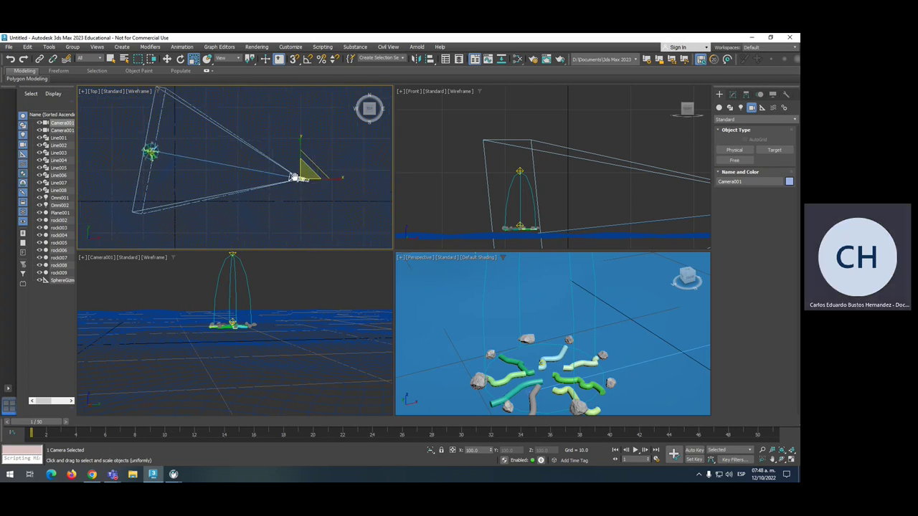
{"action": "scroll", "coordinate": [293, 177], "scroll_direction": "down", "scroll_amount": 3}
{"action": "key", "text": "w"}
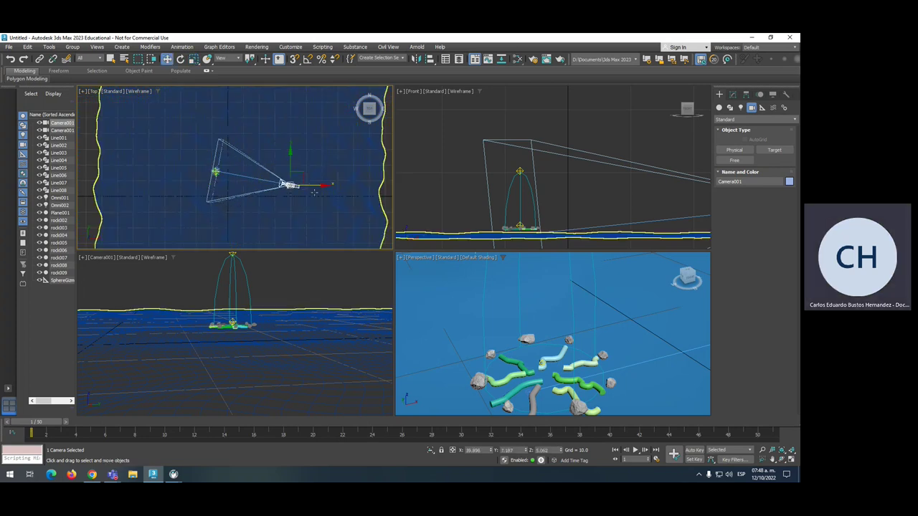
{"action": "left_click_drag", "start_coordinate": [316, 185], "coordinate": [367, 196]}
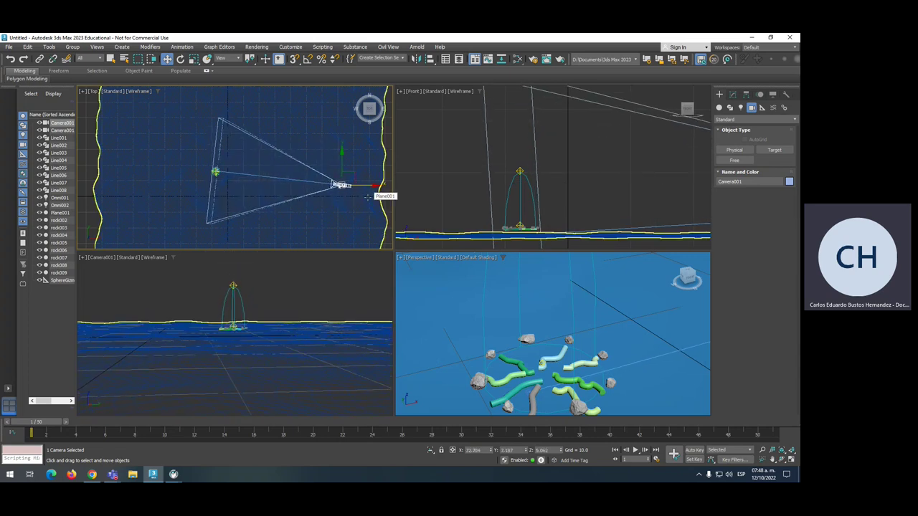
Turn on Auto Key and, at frame 51, move the camera close to the campfire, to about X 13 and Y -6.6
{"action": "key", "text": "n"}
{"action": "left_click_drag", "start_coordinate": [36, 421], "coordinate": [792, 419]}
{"action": "left_click_drag", "start_coordinate": [365, 186], "coordinate": [528, 187]}
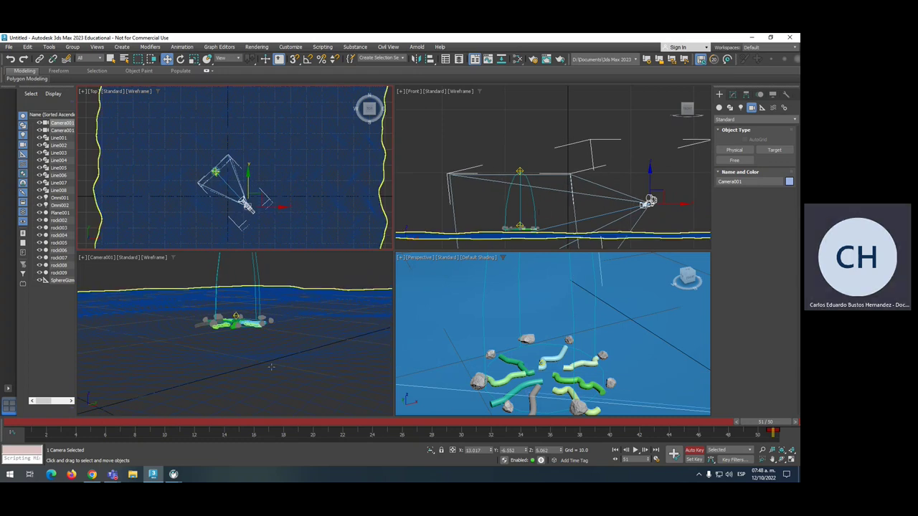
Return to frame 1 and play the camera animation in the Camera001 view to review the approach
{"action": "left_click_drag", "start_coordinate": [143, 423], "coordinate": [429, 423]}
{"action": "key", "text": "Home"}
{"action": "key", "text": "w"}
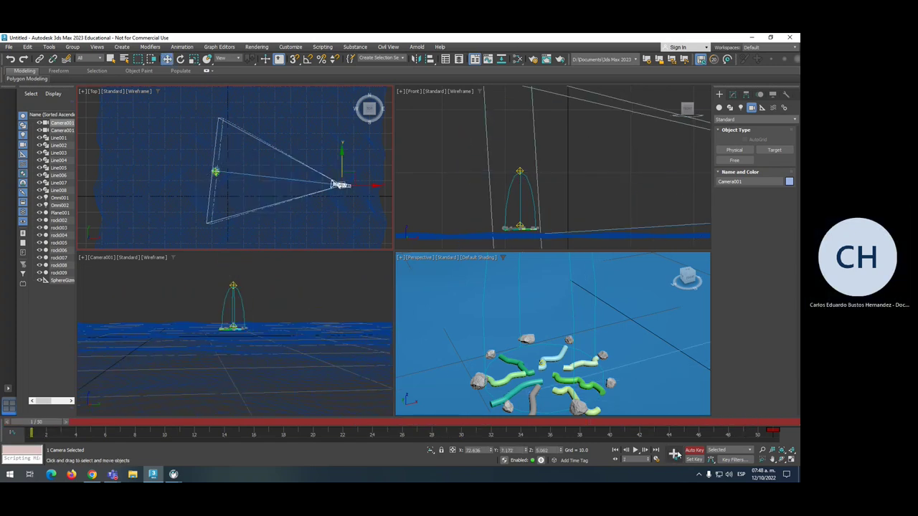
{"action": "left_click", "coordinate": [635, 450]}
{"action": "left_click", "coordinate": [307, 307]}
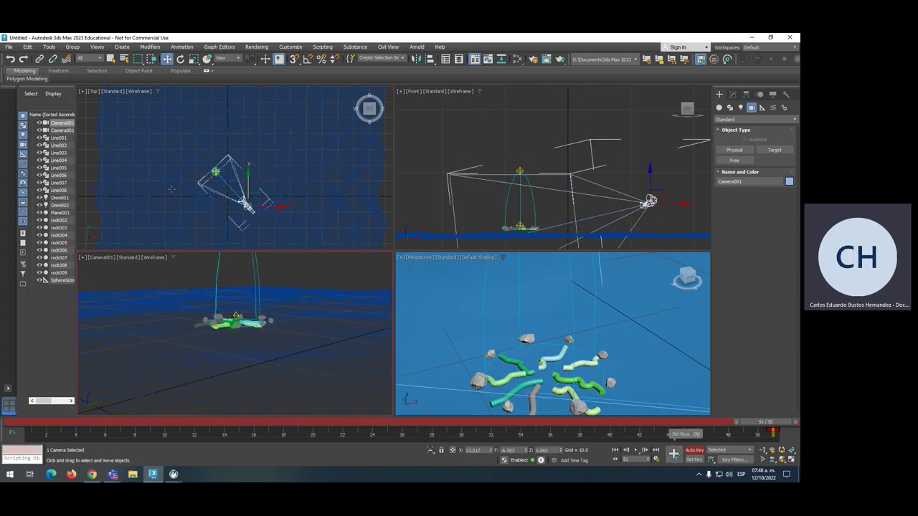
At frame 51, move the camera farther back from the campfire in the top view and replay the animation from frame 1
{"action": "left_click", "coordinate": [275, 208]}
{"action": "left_click_drag", "start_coordinate": [275, 209], "coordinate": [320, 221]}
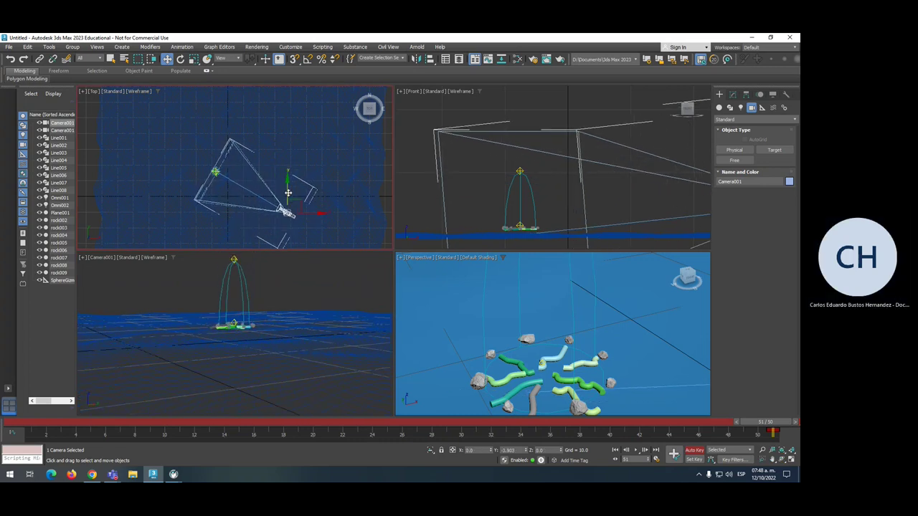
{"action": "left_click_drag", "start_coordinate": [765, 421], "coordinate": [18, 387]}
{"action": "key", "text": "w"}
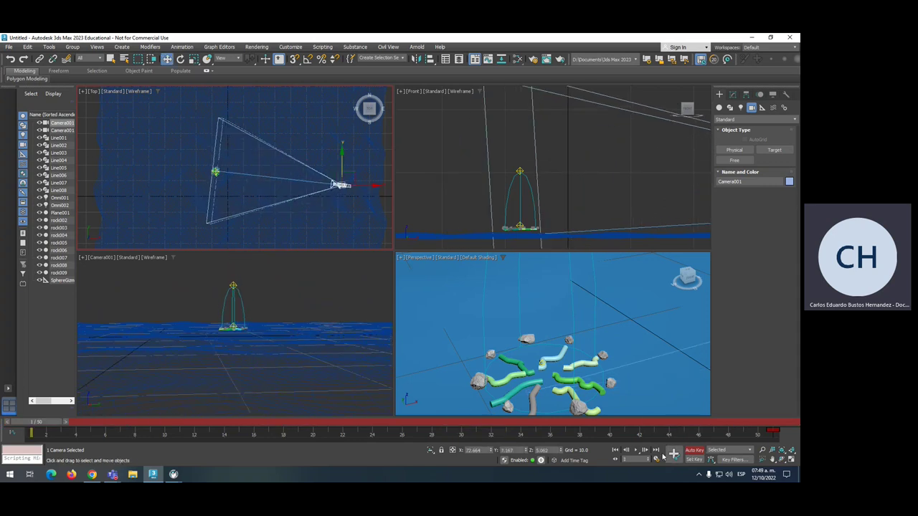
{"action": "left_click", "coordinate": [634, 451]}
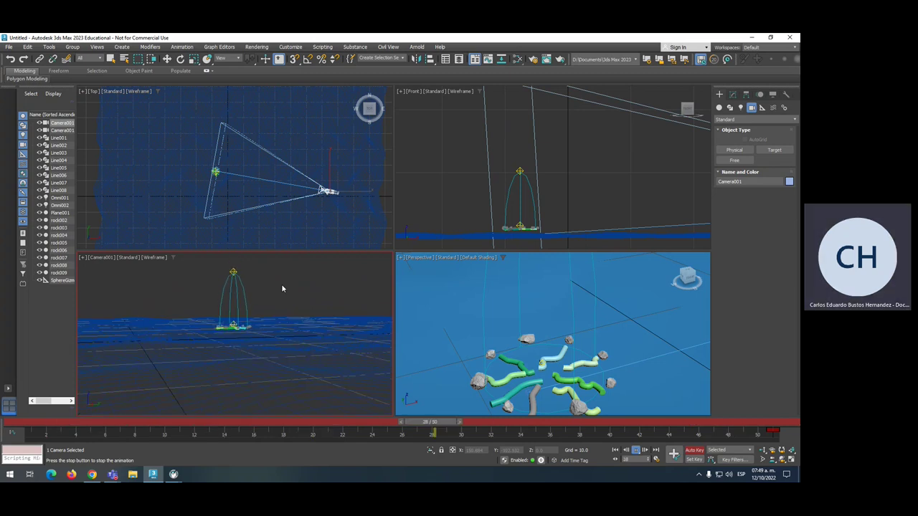
Show viewport statistics to check playback speed in the Camera001 and Perspective views, and stop at frame 7 with nothing selected
{"action": "key", "text": "7"}
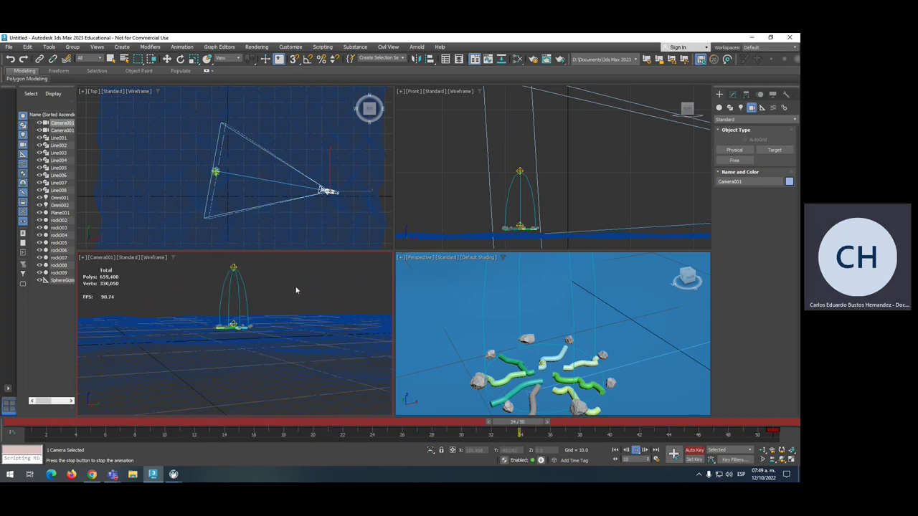
{"action": "right_click", "coordinate": [662, 357]}
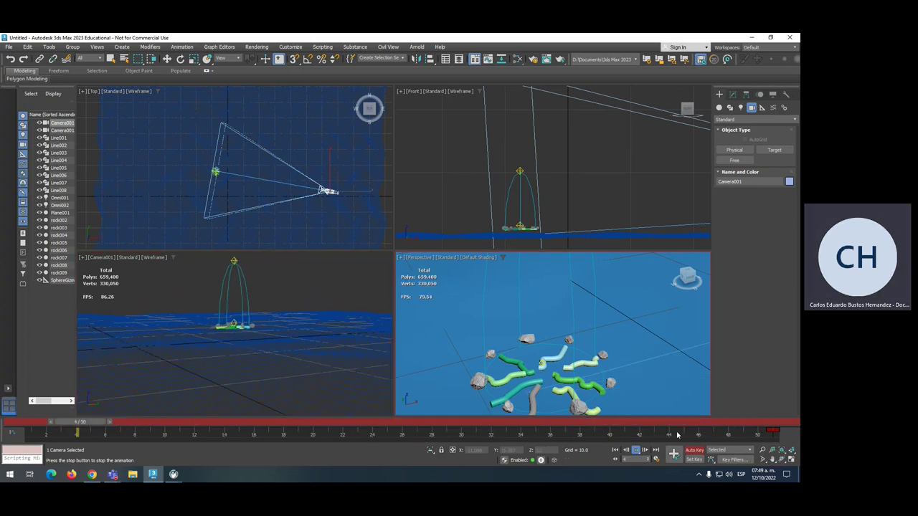
{"action": "left_click", "coordinate": [120, 440]}
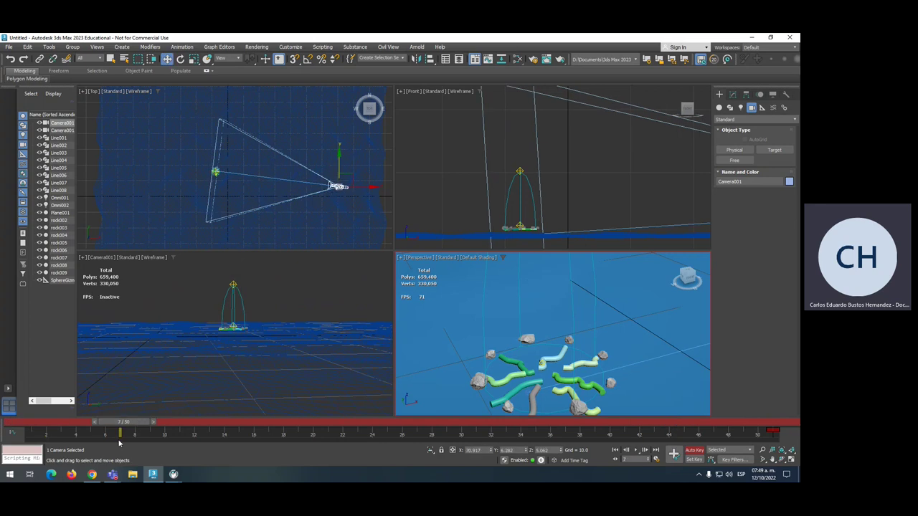
{"action": "right_click", "coordinate": [123, 284]}
{"action": "left_click", "coordinate": [249, 312]}
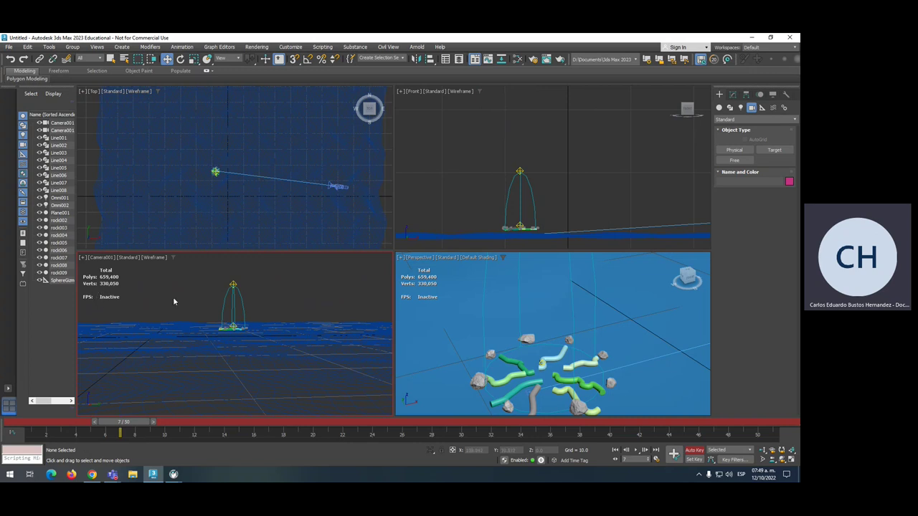
Make Camera001 the active view, return to frame 1 and open the Render Setup
{"action": "scroll", "coordinate": [476, 316], "scroll_direction": "up", "scroll_amount": 5}
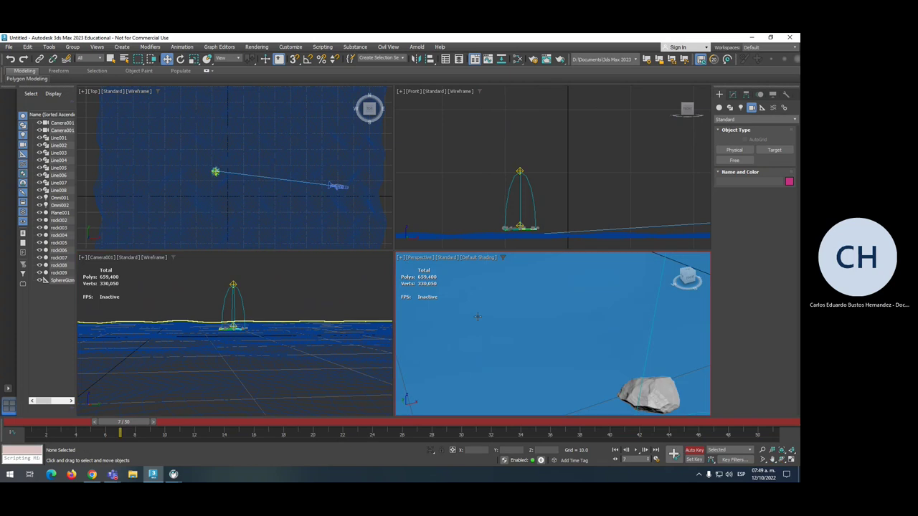
{"action": "scroll", "coordinate": [476, 316], "scroll_direction": "down", "scroll_amount": 5}
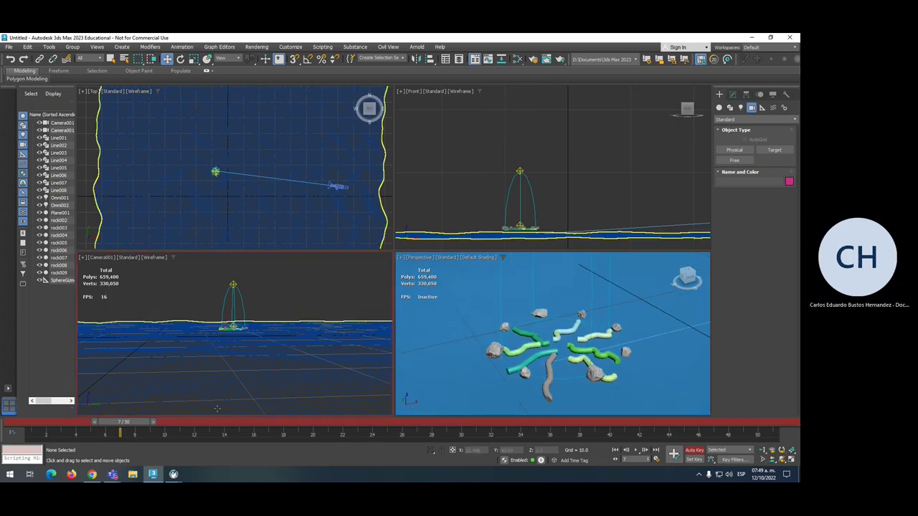
{"action": "left_click", "coordinate": [258, 47]}
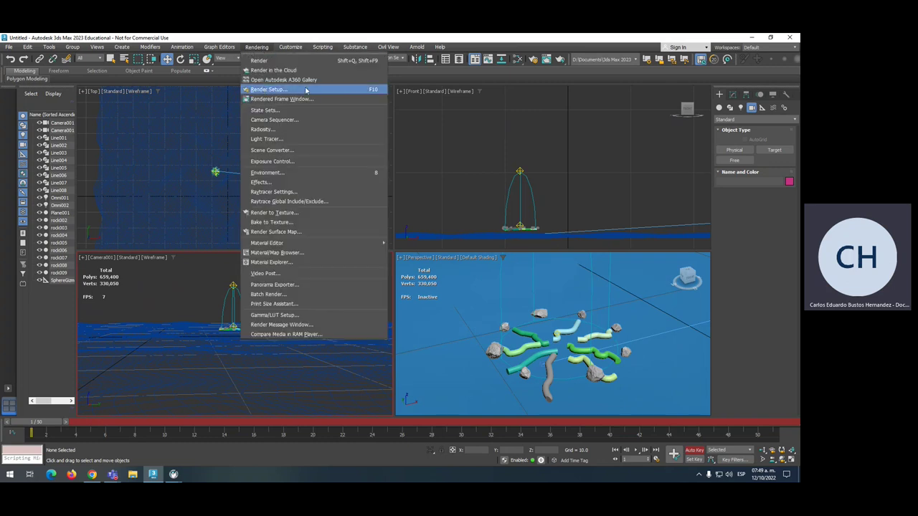
{"action": "left_click", "coordinate": [380, 91]}
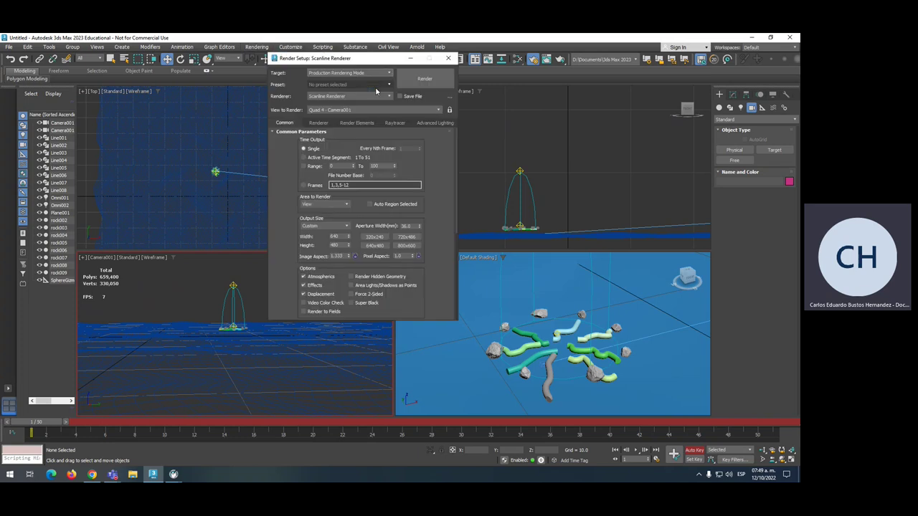
Set the render time output to a frame range from 10 to 30
{"action": "left_click", "coordinate": [311, 157]}
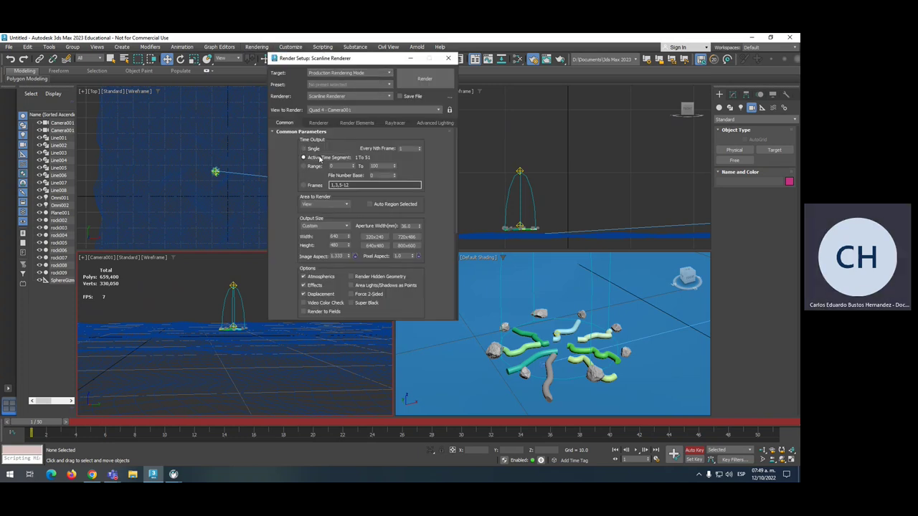
{"action": "left_click", "coordinate": [374, 184]}
{"action": "left_click_drag", "start_coordinate": [385, 166], "coordinate": [363, 165]}
{"action": "left_click", "coordinate": [304, 167]}
{"action": "left_click", "coordinate": [305, 167]}
{"action": "double_click", "coordinate": [335, 166]}
{"action": "key", "text": "Tab"}
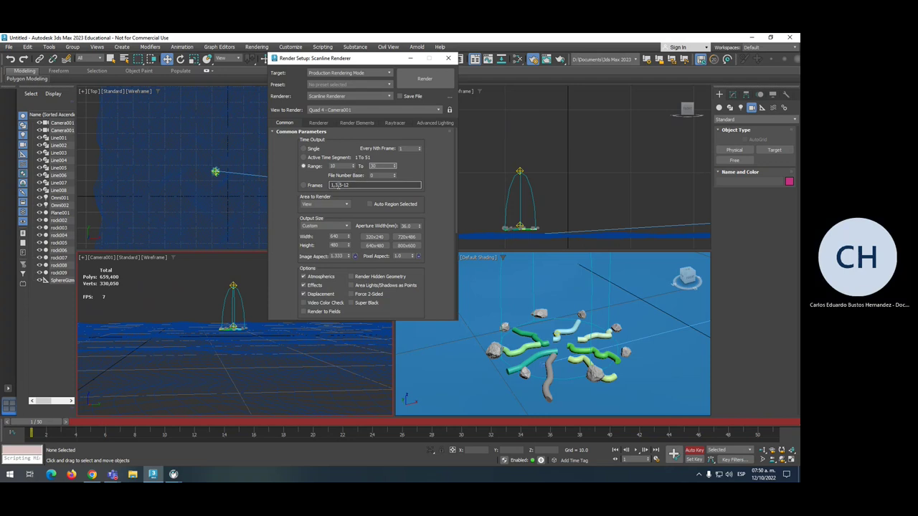
{"action": "left_click", "coordinate": [304, 186]}
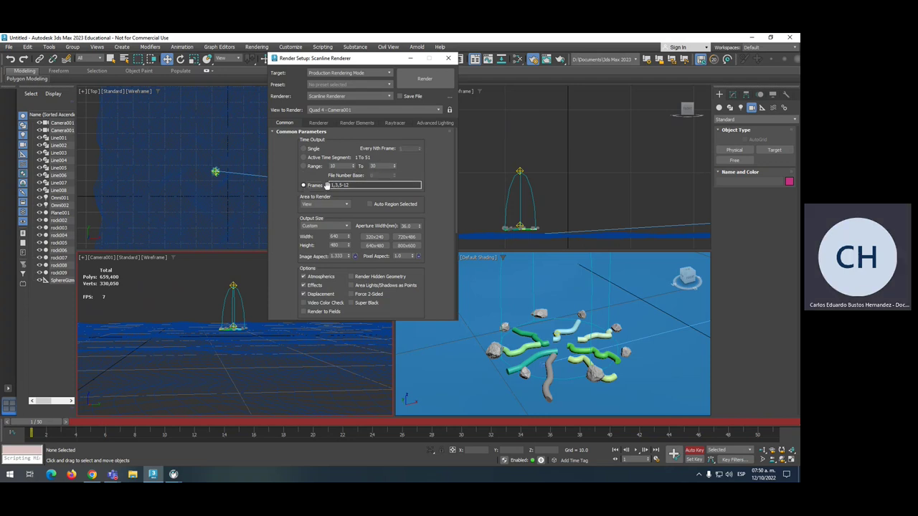
{"action": "left_click", "coordinate": [303, 165]}
Keep the area to render as View and set the output size to 320x240
{"action": "left_click", "coordinate": [346, 205]}
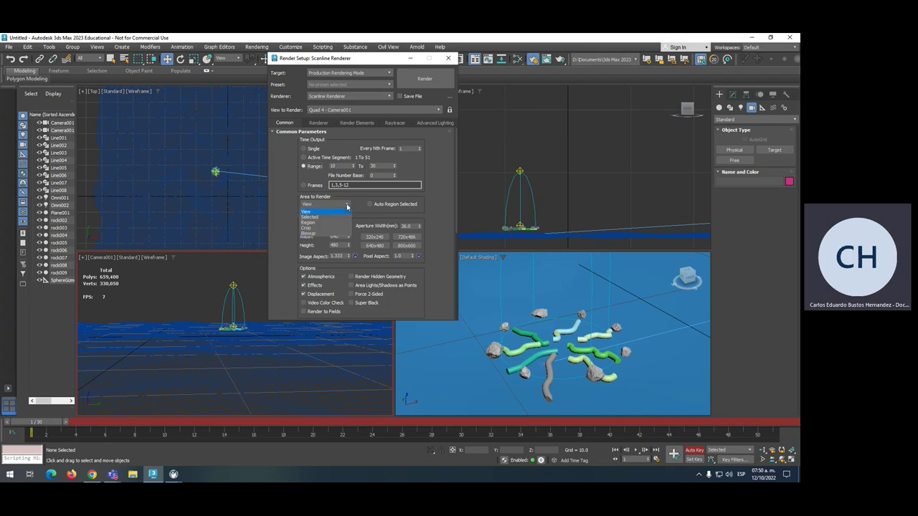
{"action": "left_click", "coordinate": [346, 206]}
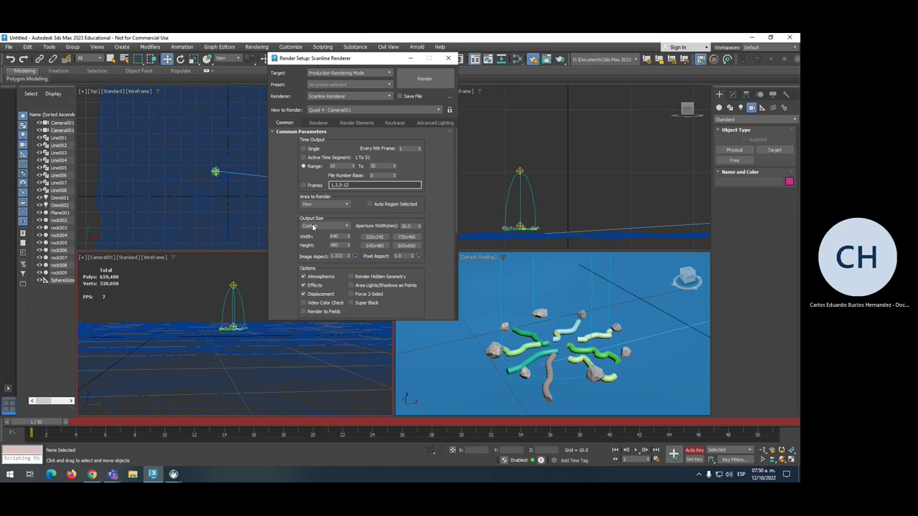
{"action": "left_click", "coordinate": [374, 237]}
Set up a render output file named Fogata with JPEG as the file type
{"action": "scroll", "coordinate": [450, 251], "scroll_direction": "down", "scroll_amount": 3}
{"action": "scroll", "coordinate": [453, 276], "scroll_direction": "down", "scroll_amount": 3}
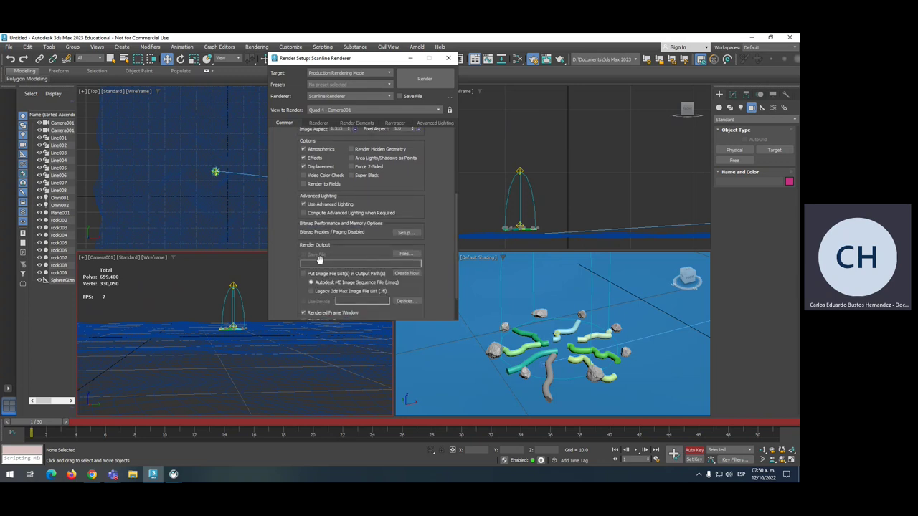
{"action": "left_click", "coordinate": [406, 256]}
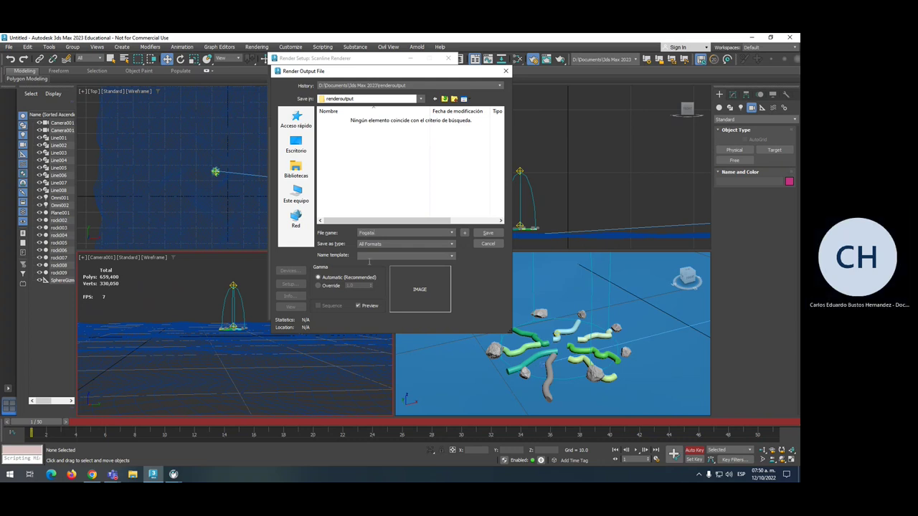
{"action": "left_click", "coordinate": [395, 245]}
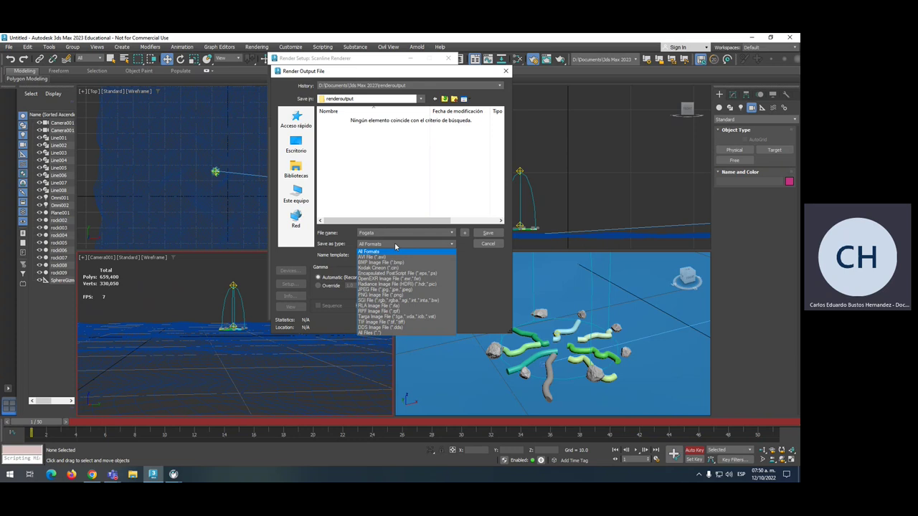
{"action": "left_click", "coordinate": [385, 290]}
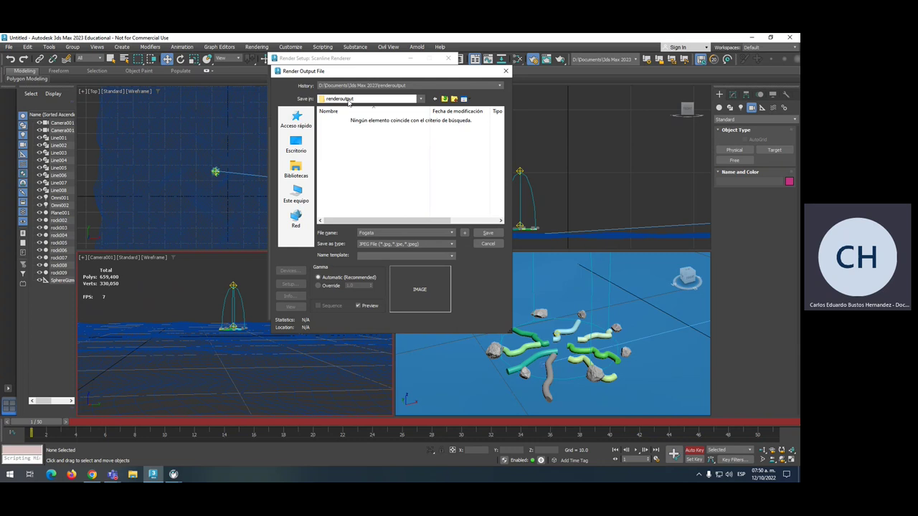
Create a folder named render on the Desktop and open it as the location for the render output
{"action": "left_click", "coordinate": [420, 100]}
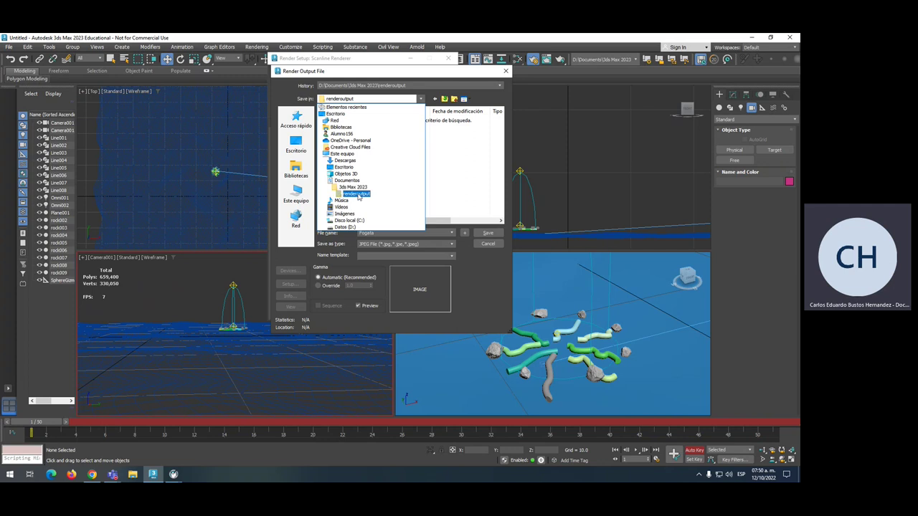
{"action": "left_click", "coordinate": [345, 167]}
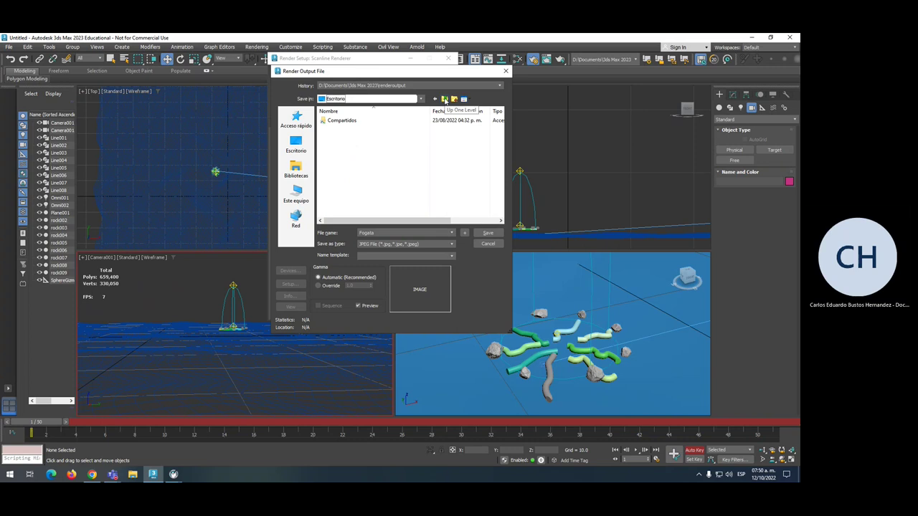
{"action": "left_click", "coordinate": [444, 100]}
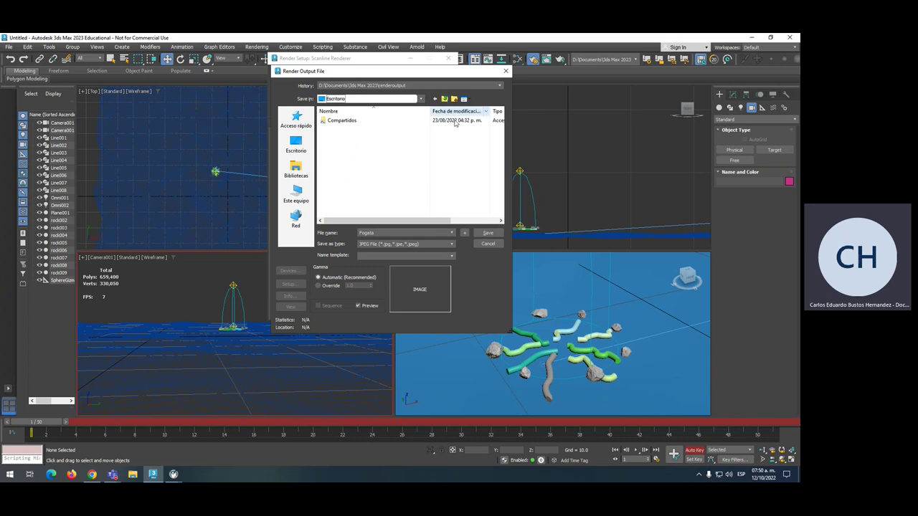
{"action": "right_click", "coordinate": [413, 143]}
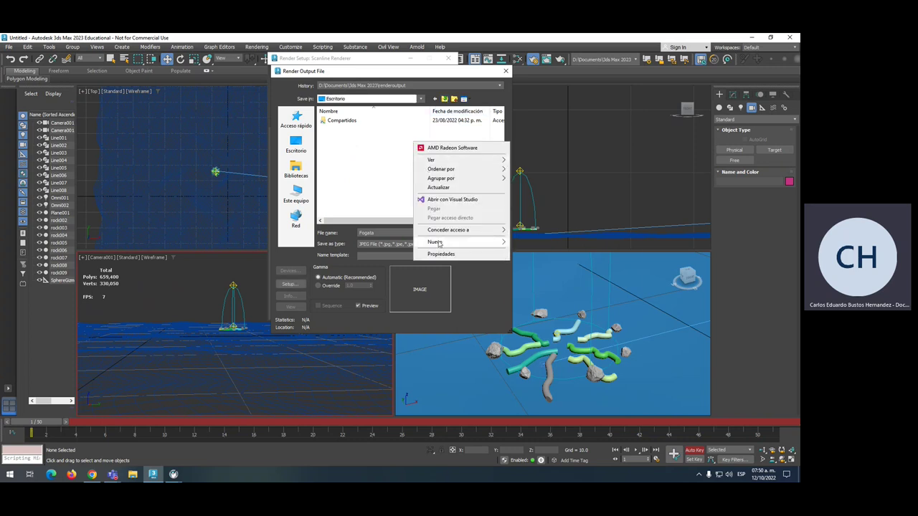
{"action": "mouse_move", "coordinate": [438, 243]}
{"action": "left_click", "coordinate": [535, 243]}
{"action": "type", "text": "Fender"}
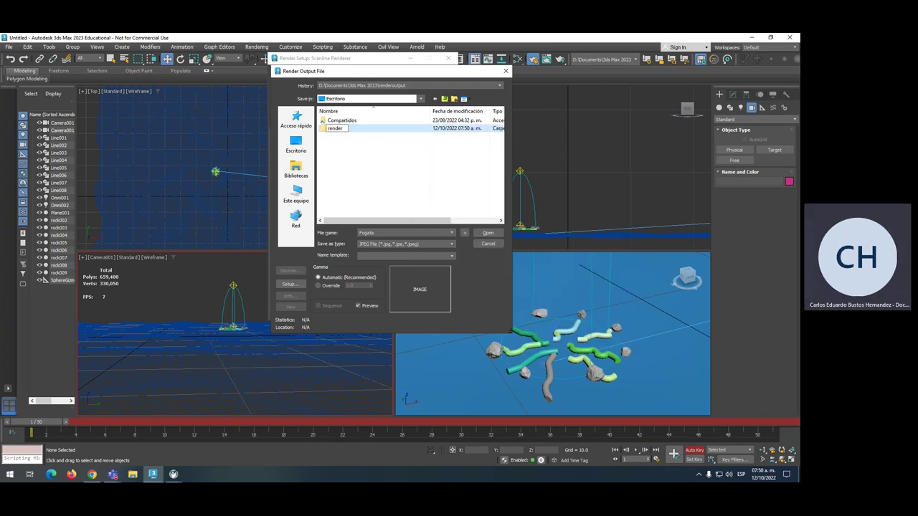
{"action": "key", "text": "Return"}
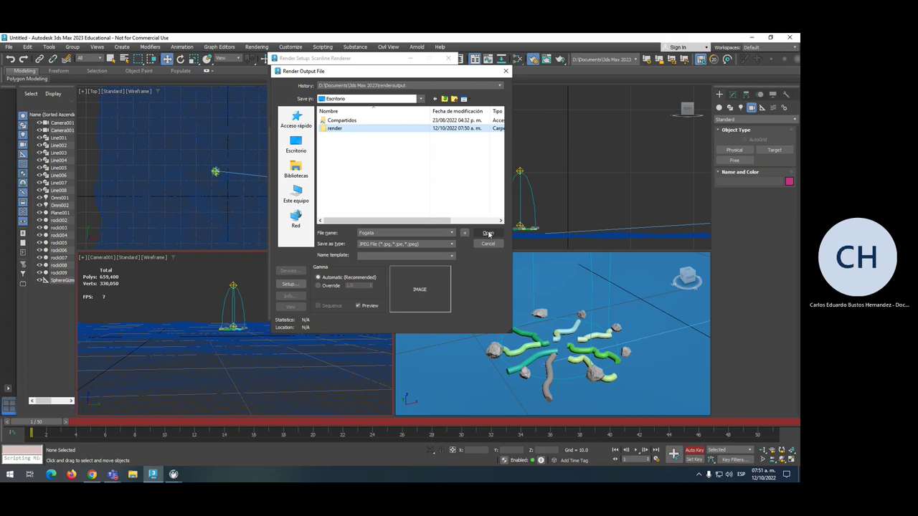
{"action": "left_click", "coordinate": [488, 234]}
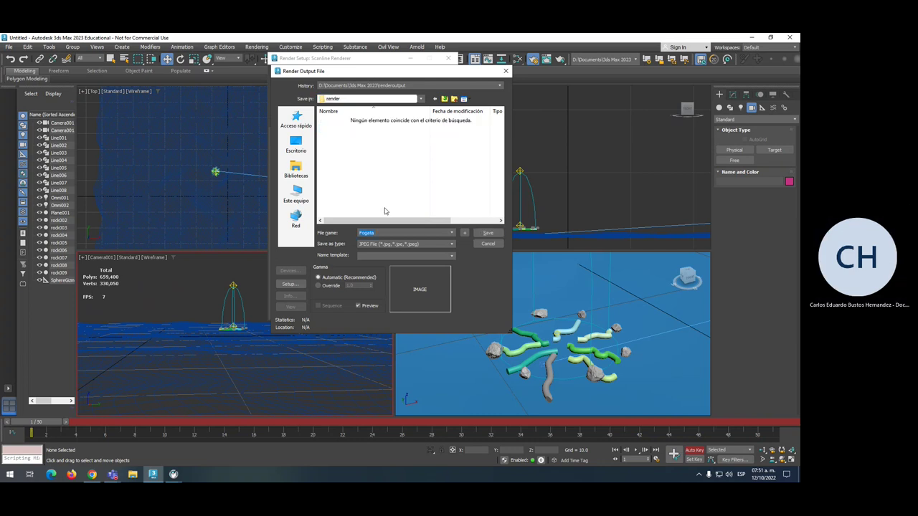
Save the output file with JPEG quality 100 and start rendering the frame range
{"action": "left_click", "coordinate": [489, 233]}
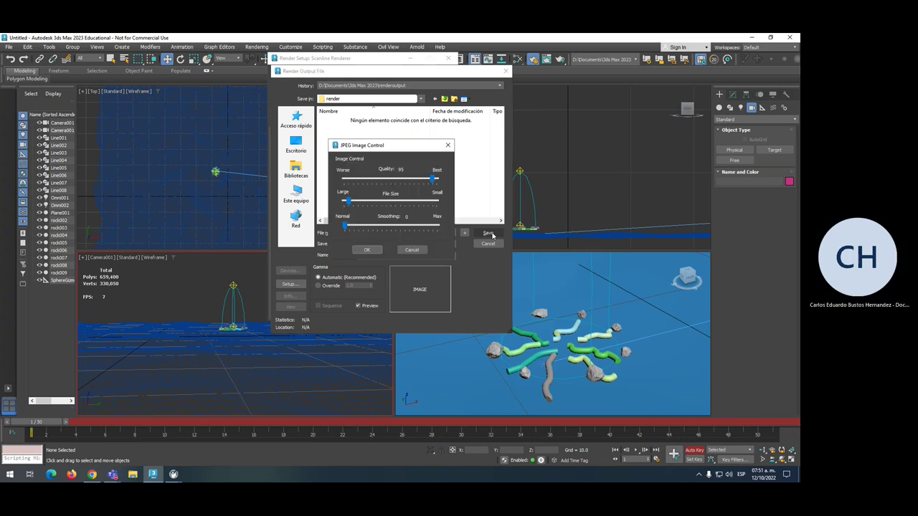
{"action": "left_click_drag", "start_coordinate": [432, 180], "coordinate": [437, 181]}
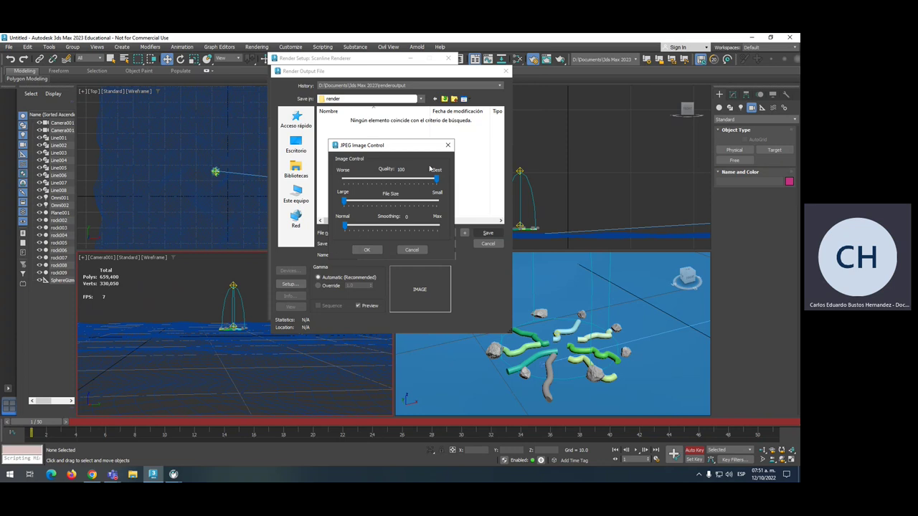
{"action": "left_click", "coordinate": [367, 250]}
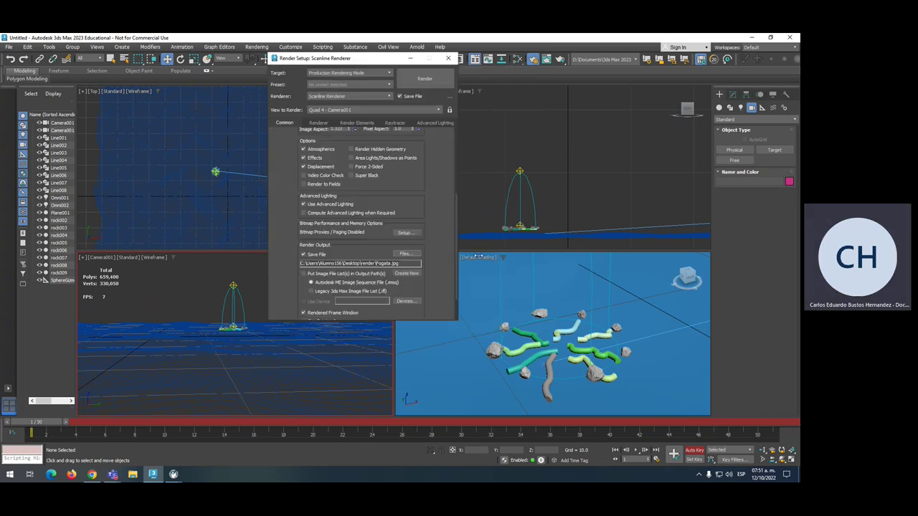
{"action": "left_click", "coordinate": [436, 86]}
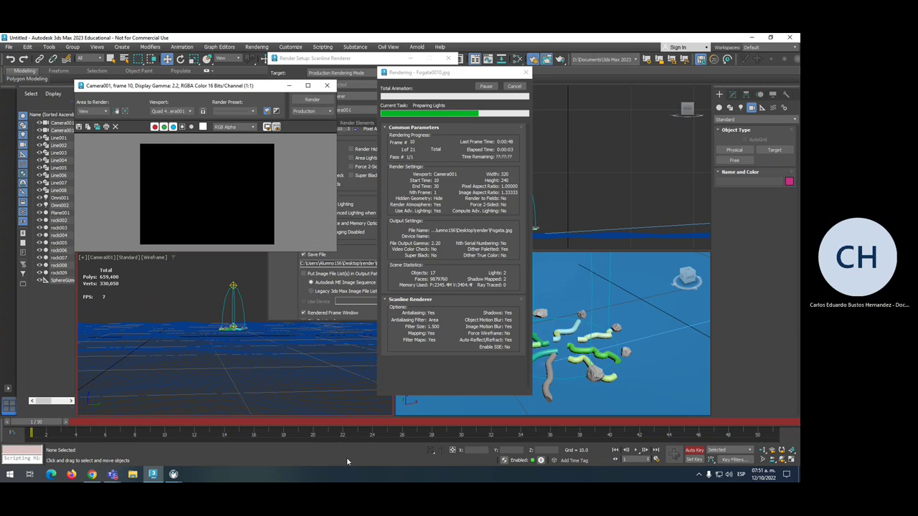
Check the Desktop's render folder in File Explorer for output images and close the window
{"action": "left_click", "coordinate": [132, 474]}
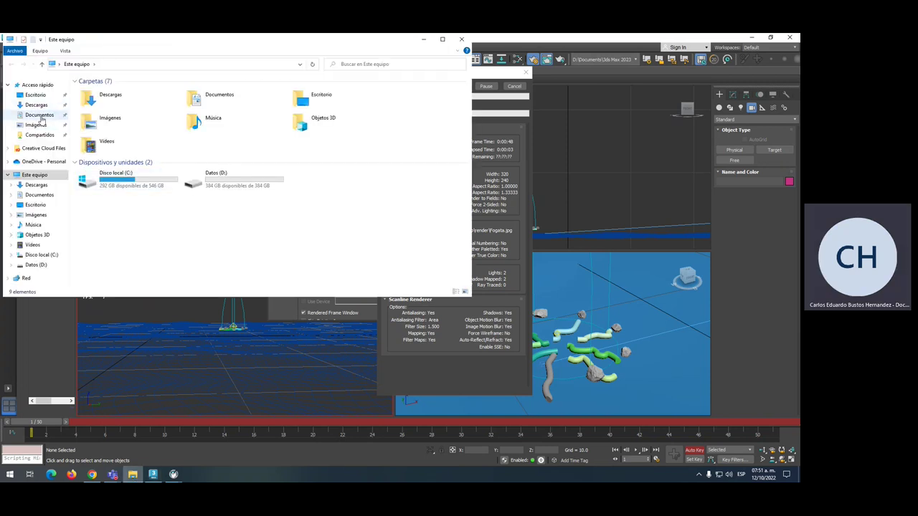
{"action": "left_click", "coordinate": [36, 94]}
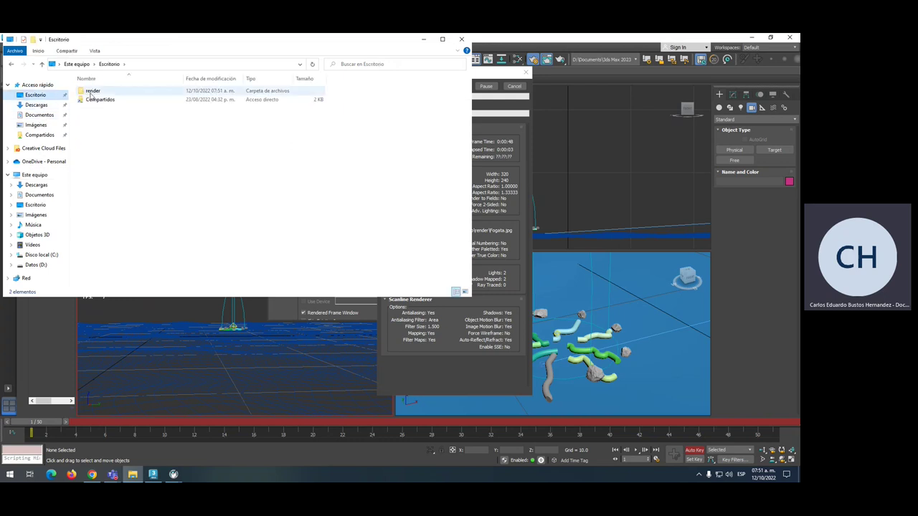
{"action": "double_click", "coordinate": [90, 93]}
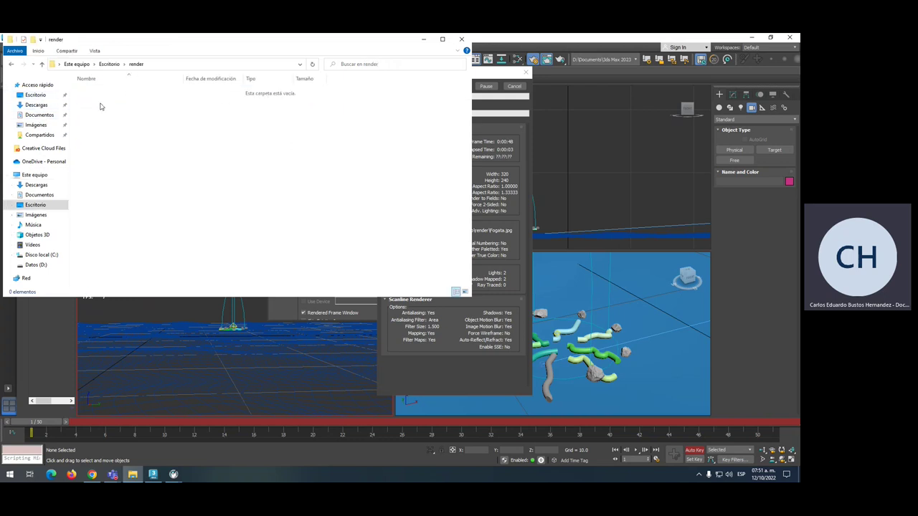
{"action": "left_click", "coordinate": [461, 40]}
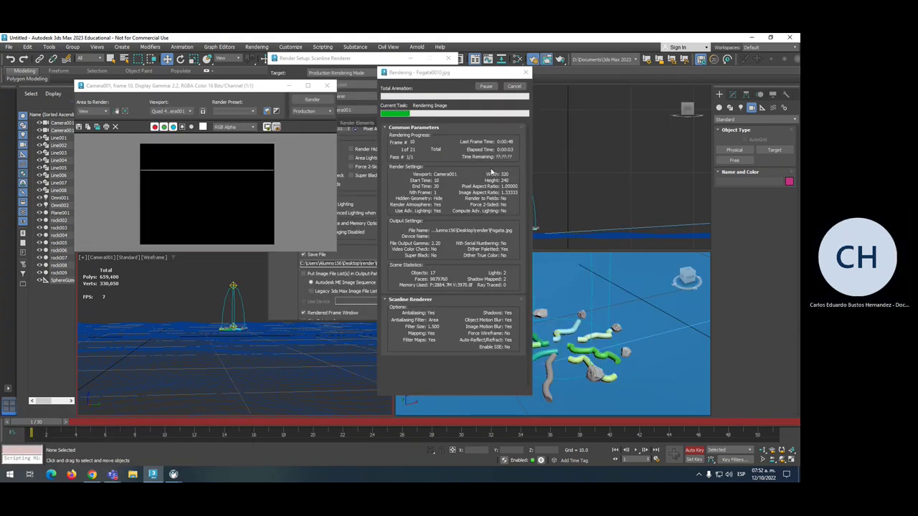
Switch to Faronics Insight and stop sharing the teacher's screen with the students
{"action": "key", "text": "alt+Tab"}
{"action": "key", "text": "alt+Tab"}
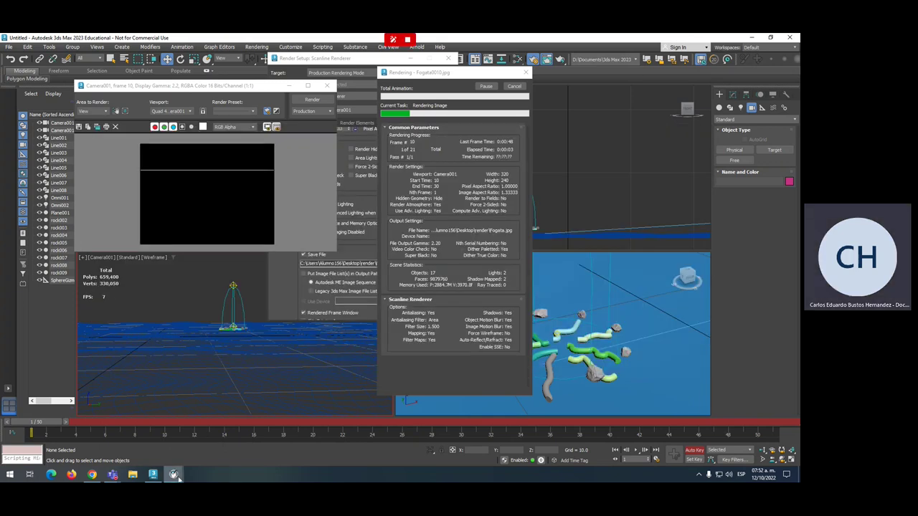
{"action": "mouse_move", "coordinate": [173, 474]}
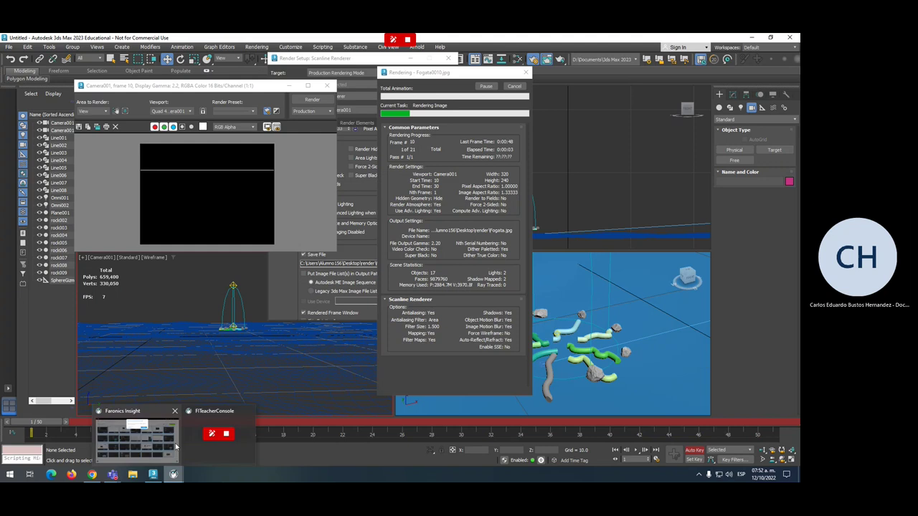
{"action": "left_click", "coordinate": [153, 416]}
{"action": "left_click", "coordinate": [461, 122]}
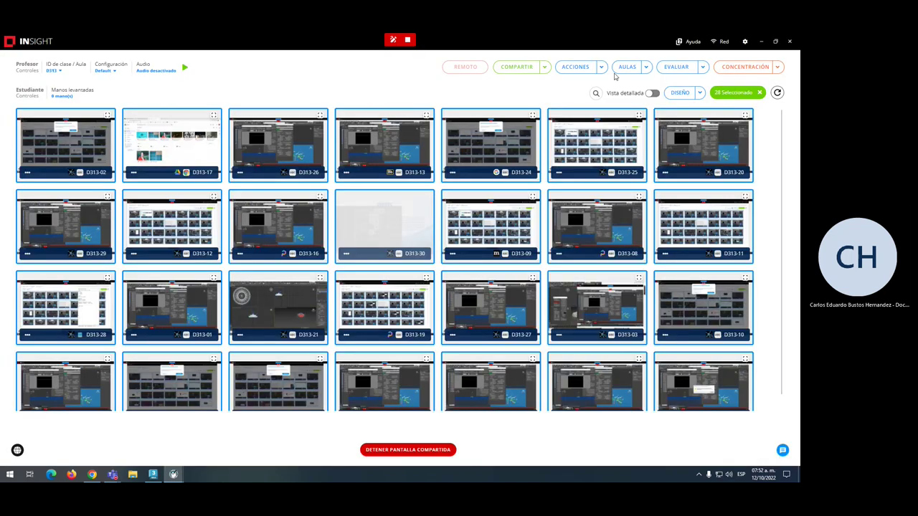
{"action": "left_click", "coordinate": [545, 67]}
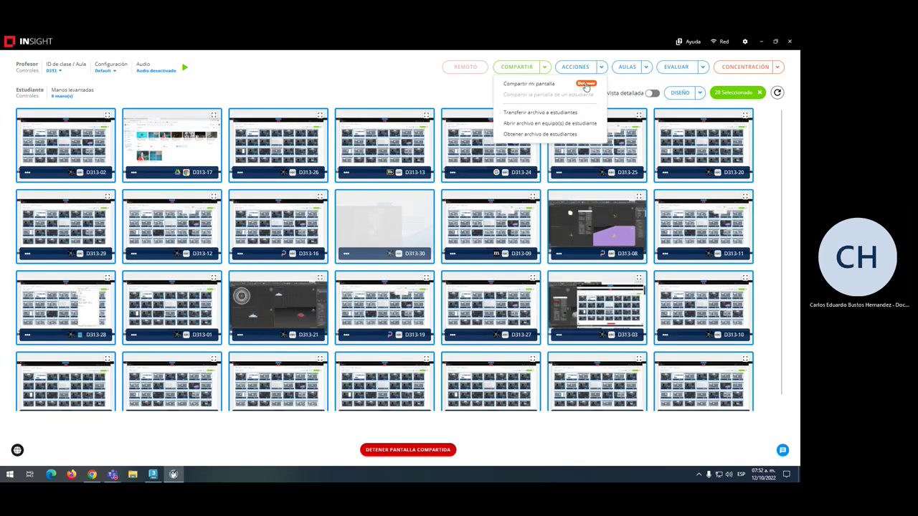
{"action": "left_click", "coordinate": [585, 87]}
Switch to the Microsoft Teams meeting window to end the screen sharing
{"action": "key", "text": "alt+Tab"}
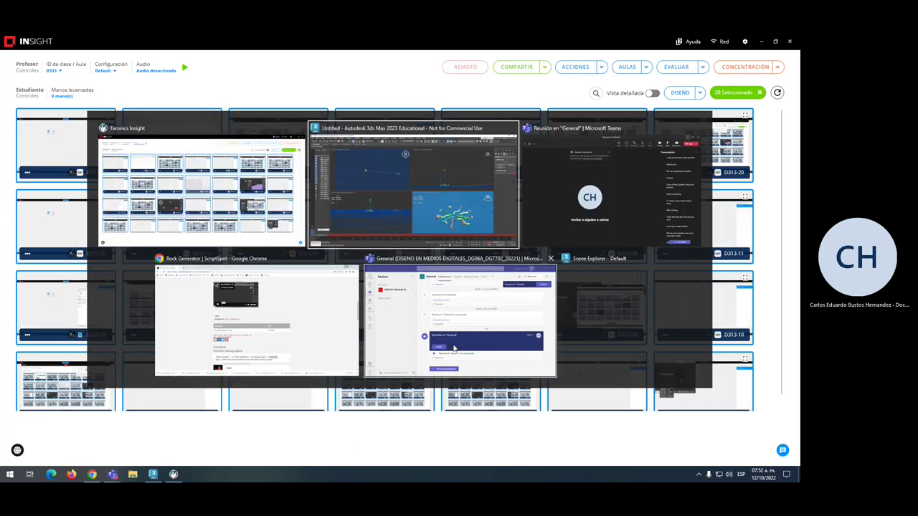
{"action": "left_click", "coordinate": [453, 349]}
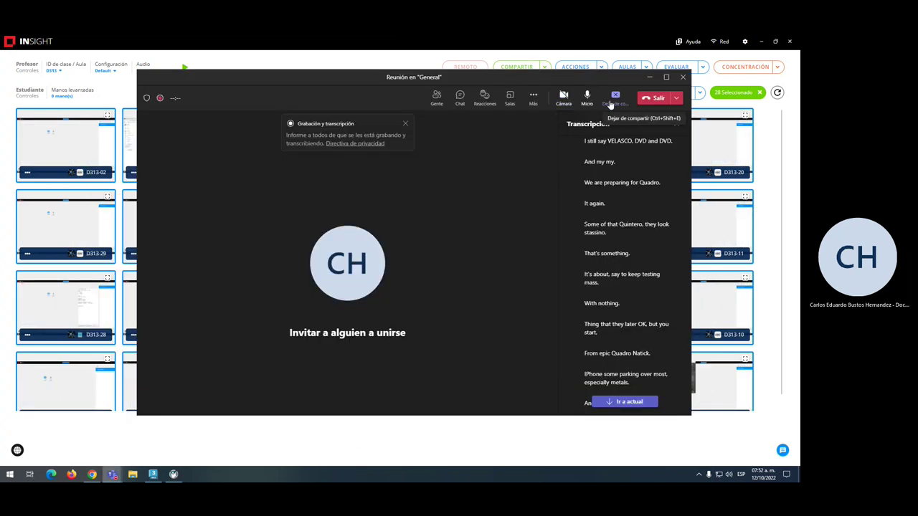